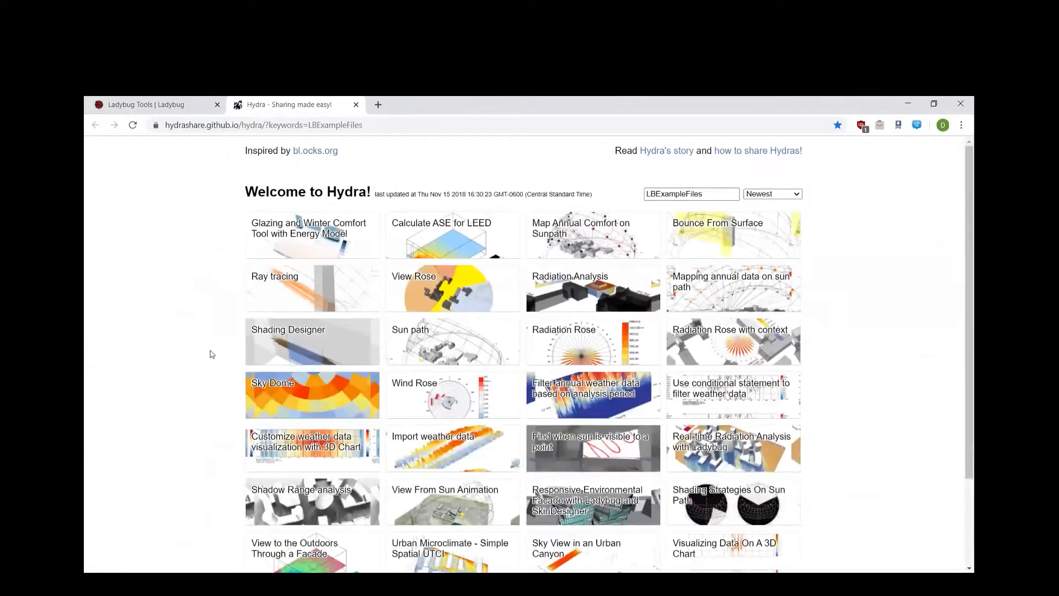
# Open the "Urban Microclimate - Simple Spatial UTCI" example on Hydra and review its description, tags and component list
pyautogui.scroll(-3, 210, 354)
pyautogui.click(452, 386)
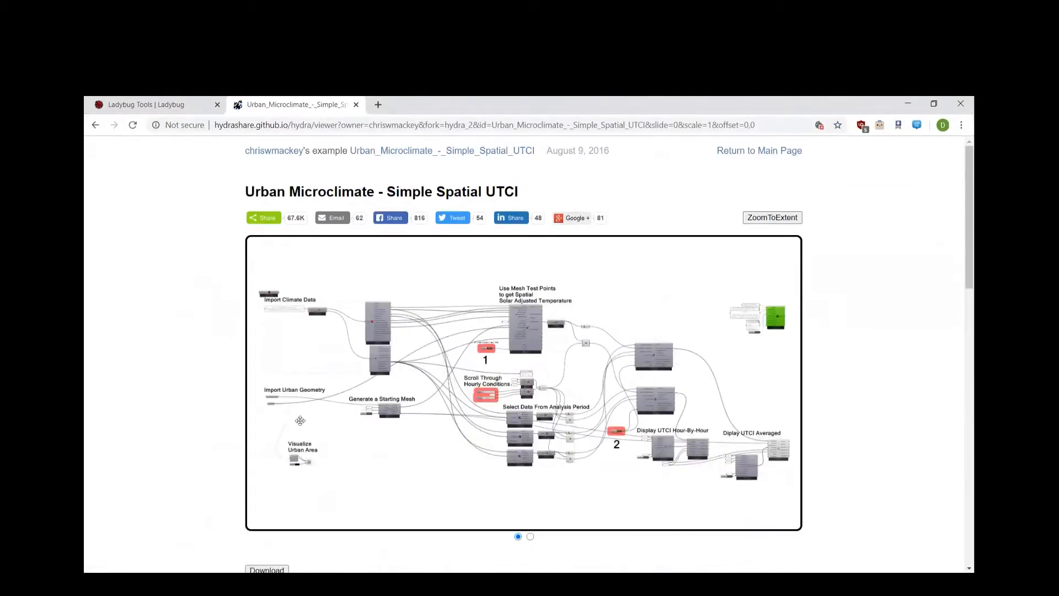
pyautogui.scroll(-4, 226, 416)
pyautogui.scroll(-4, 221, 403)
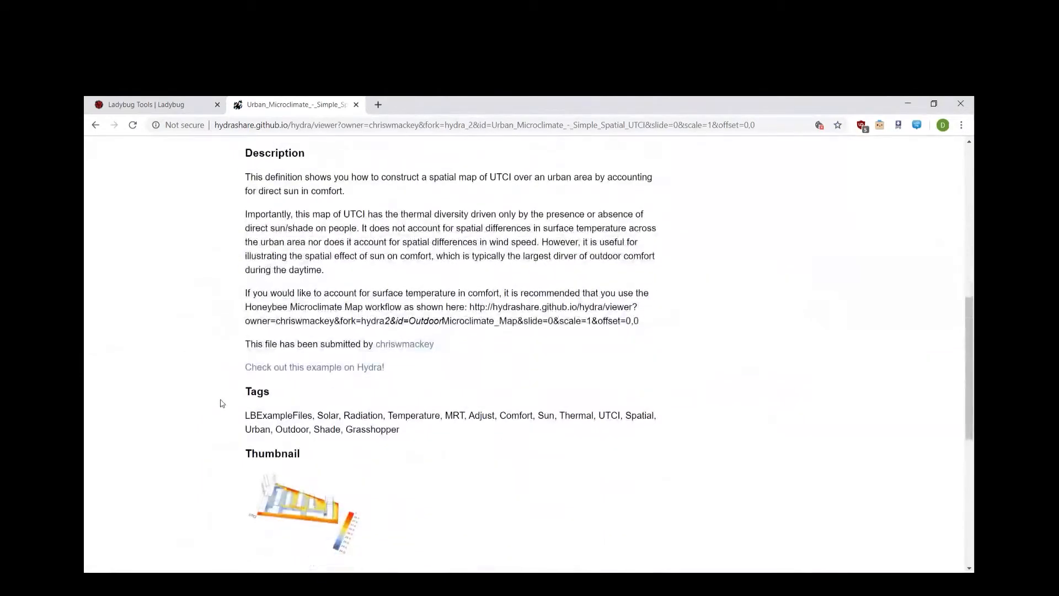
pyautogui.scroll(-3, 221, 403)
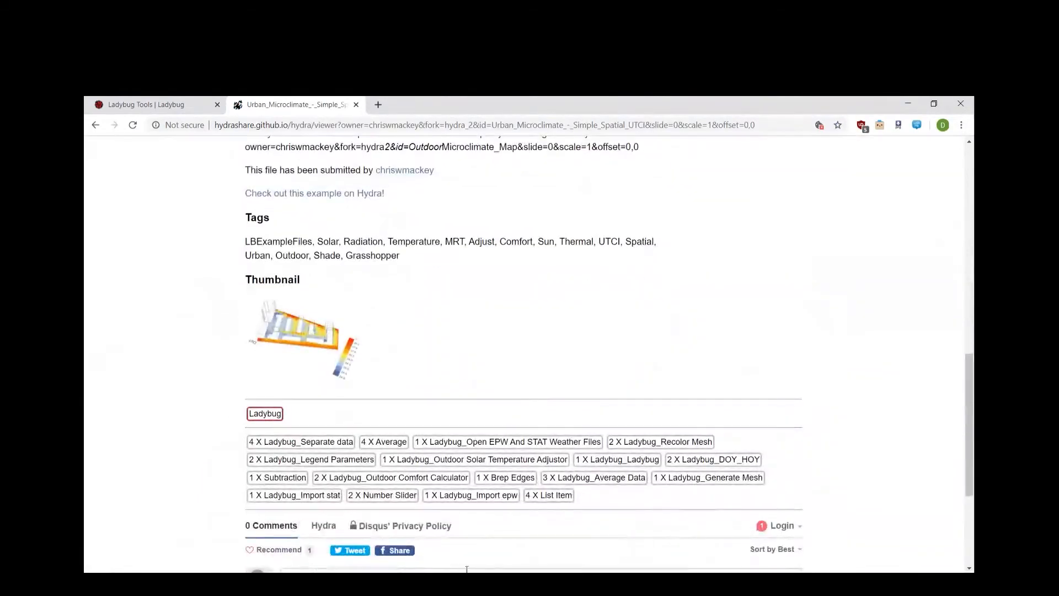
# Switch to Rhino and examine the row of sun path, wind rose, radiation and comfort studies in the Ladybug-Tutorial model
pyautogui.click(441, 584)
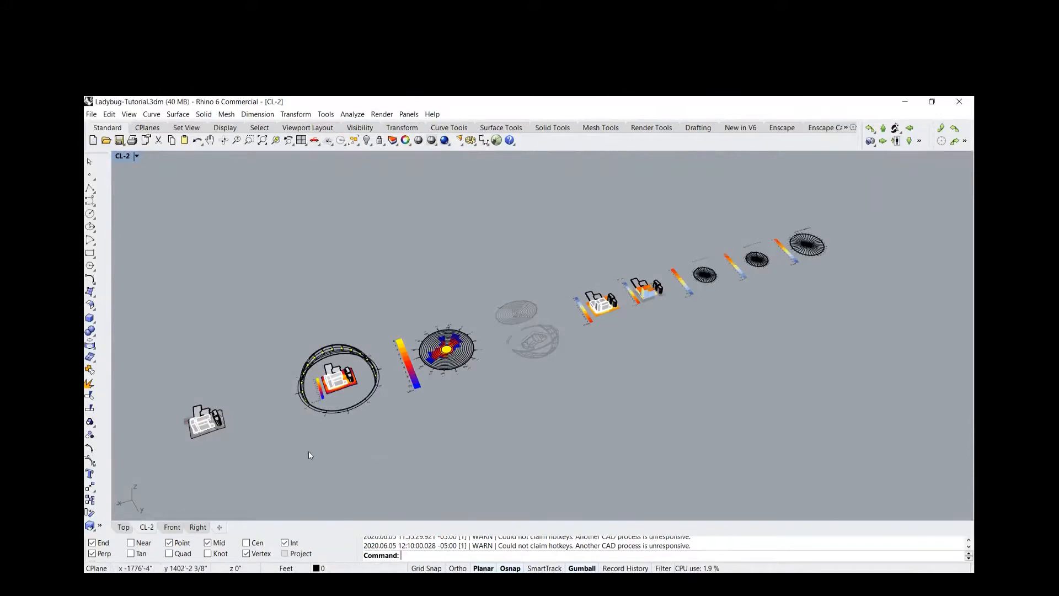
pyautogui.scroll(3, 309, 452)
pyautogui.keyDown('shift'); pyautogui.moveTo(463, 412); pyautogui.dragTo(443, 459, button='right'); pyautogui.keyUp('shift')
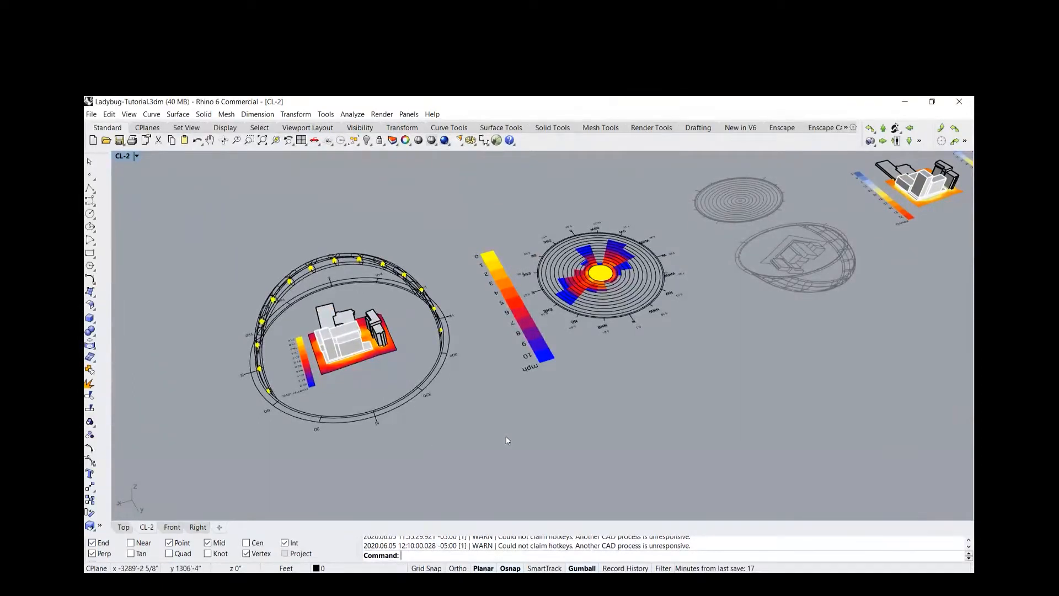
pyautogui.keyDown('shift'); pyautogui.moveTo(717, 462); pyautogui.dragTo(465, 442, button='right'); pyautogui.keyUp('shift')
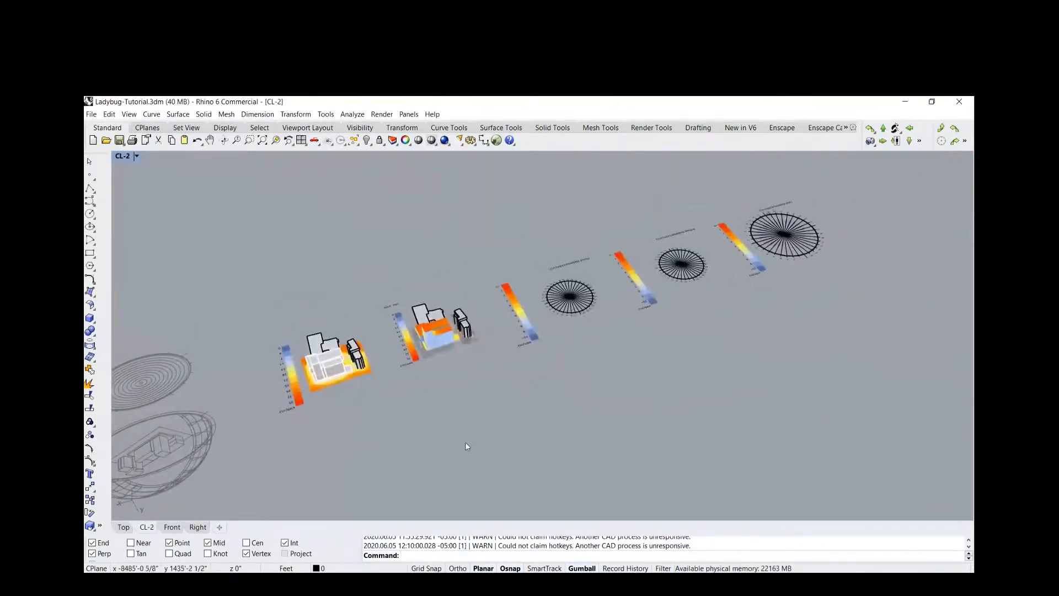
pyautogui.moveTo(266, 428); pyautogui.dragTo(502, 445, button='right')
pyautogui.keyDown('shift'); pyautogui.moveTo(573, 427); pyautogui.dragTo(559, 374, button='right'); pyautogui.keyUp('shift')
pyautogui.scroll(5, 575, 328)
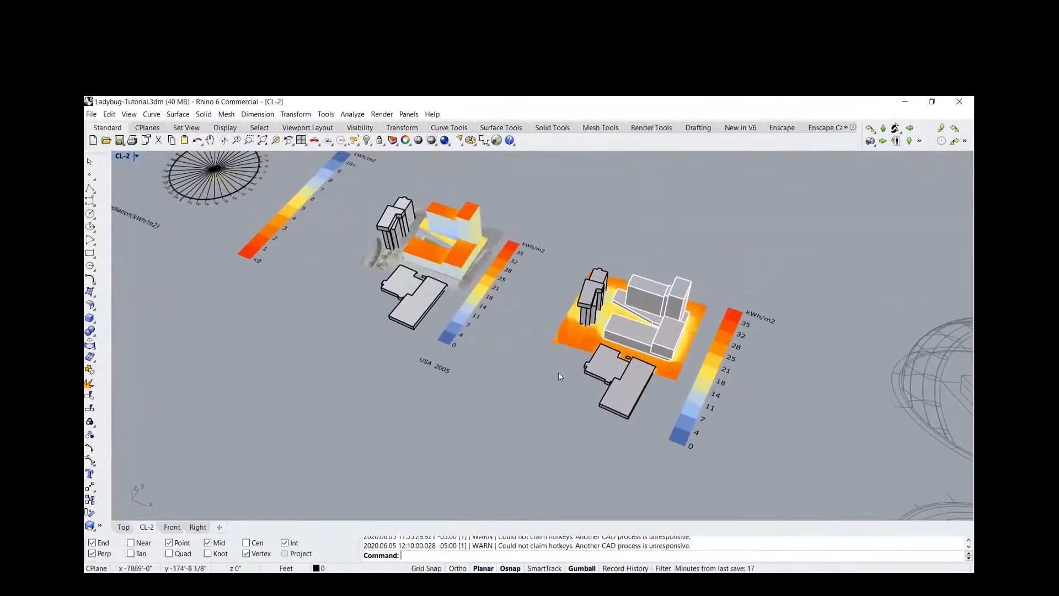
pyautogui.scroll(-10, 452, 354)
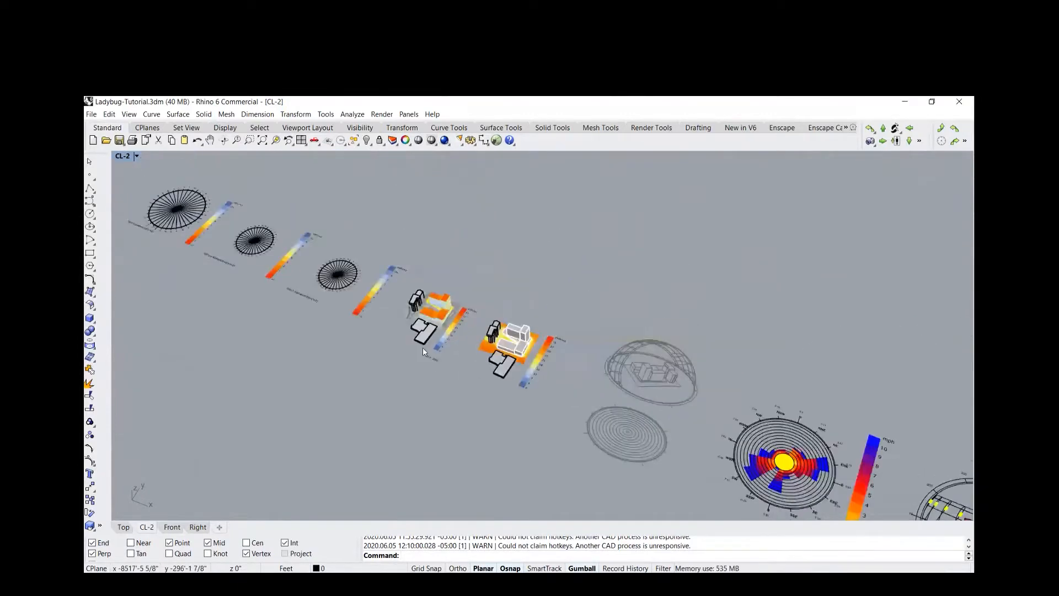
pyautogui.keyDown('shift'); pyautogui.moveTo(479, 389); pyautogui.dragTo(385, 333, button='right'); pyautogui.keyUp('shift')
pyautogui.moveTo(566, 428); pyautogui.dragTo(507, 364, button='right')
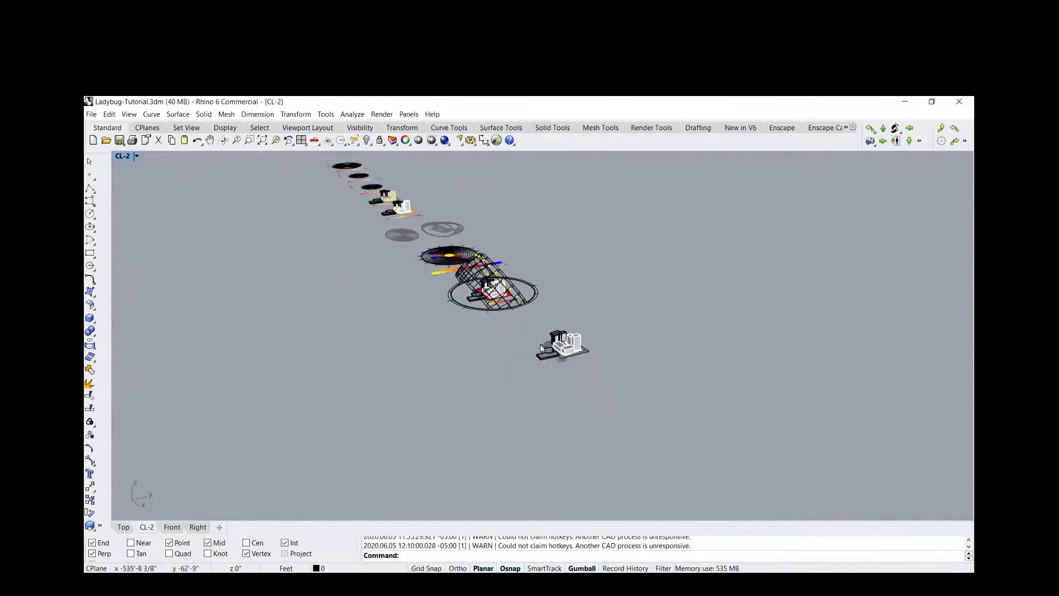
# Select the plain site massing model at the end of the row and zoom to the selection
pyautogui.scroll(4, 514, 349)
pyautogui.moveTo(518, 315); pyautogui.dragTo(638, 391)
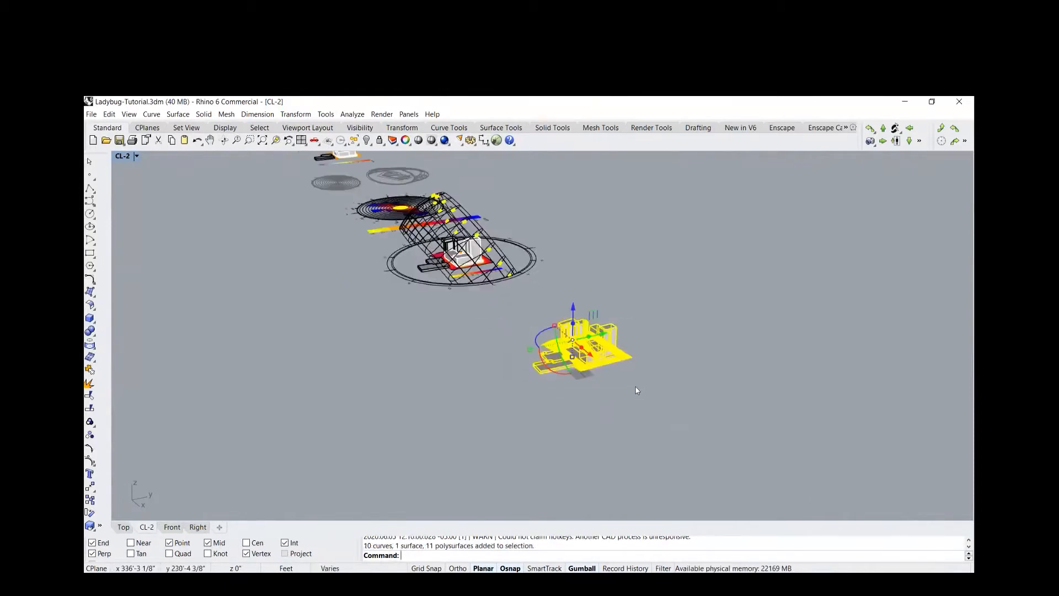
pyautogui.write('S')
pyautogui.press('Return')
pyautogui.press('Escape')
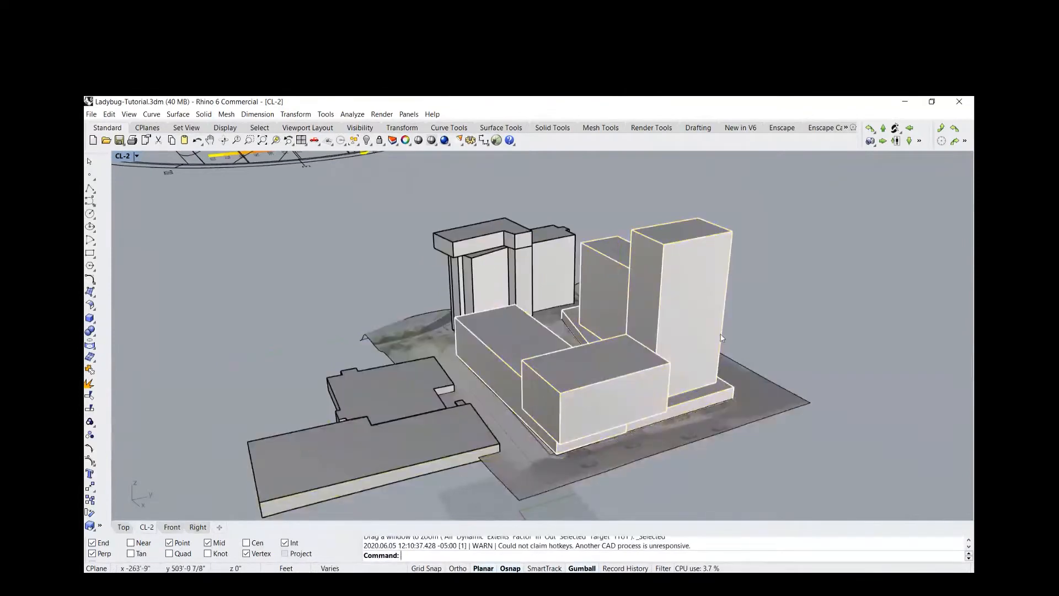
pyautogui.scroll(-3, 485, 329)
pyautogui.scroll(2, 476, 354)
pyautogui.keyDown('shift'); pyautogui.moveTo(476, 354); pyautogui.dragTo(434, 290, button='right'); pyautogui.keyUp('shift')
# Highlight the proposed building masses, the ground surface and the surrounding context buildings in turn, and clear the selection
pyautogui.click(601, 259)
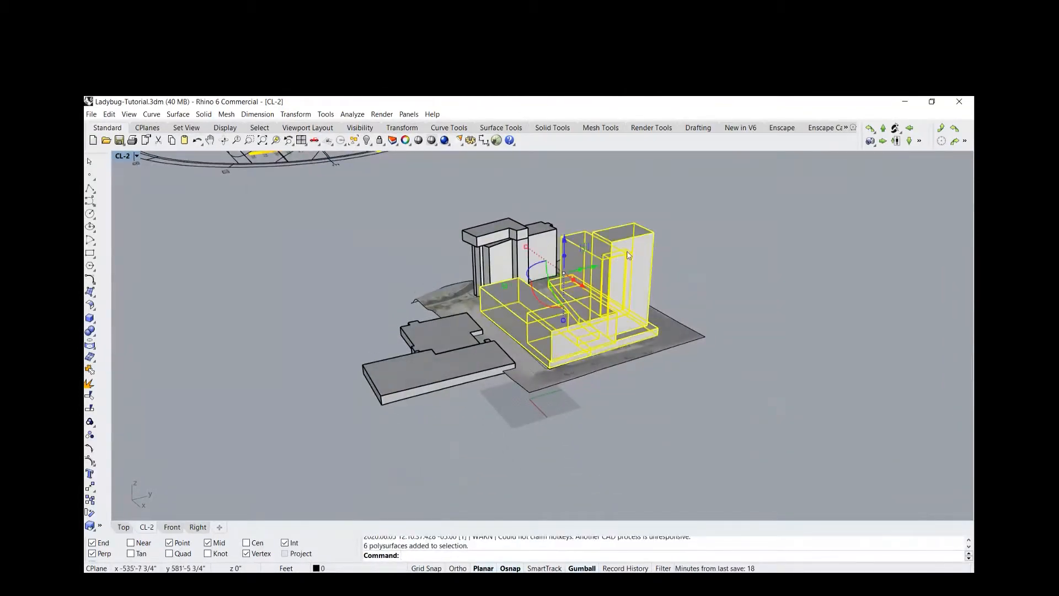
pyautogui.click(732, 276)
pyautogui.click(429, 300)
pyautogui.click(416, 270)
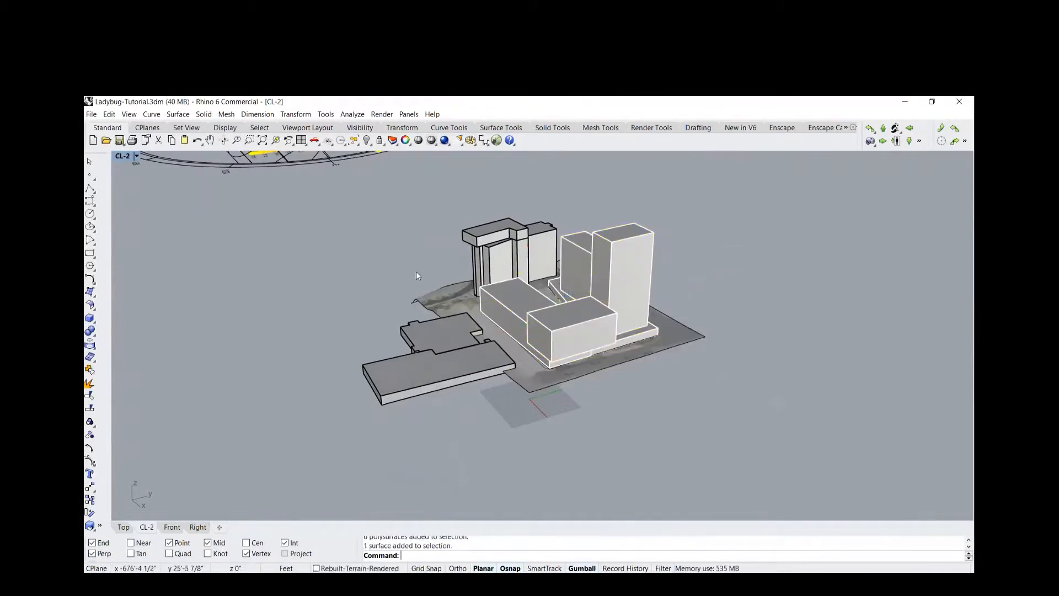
pyautogui.click(537, 234)
pyautogui.keyDown('shift'); pyautogui.click(425, 340); pyautogui.keyUp('shift')
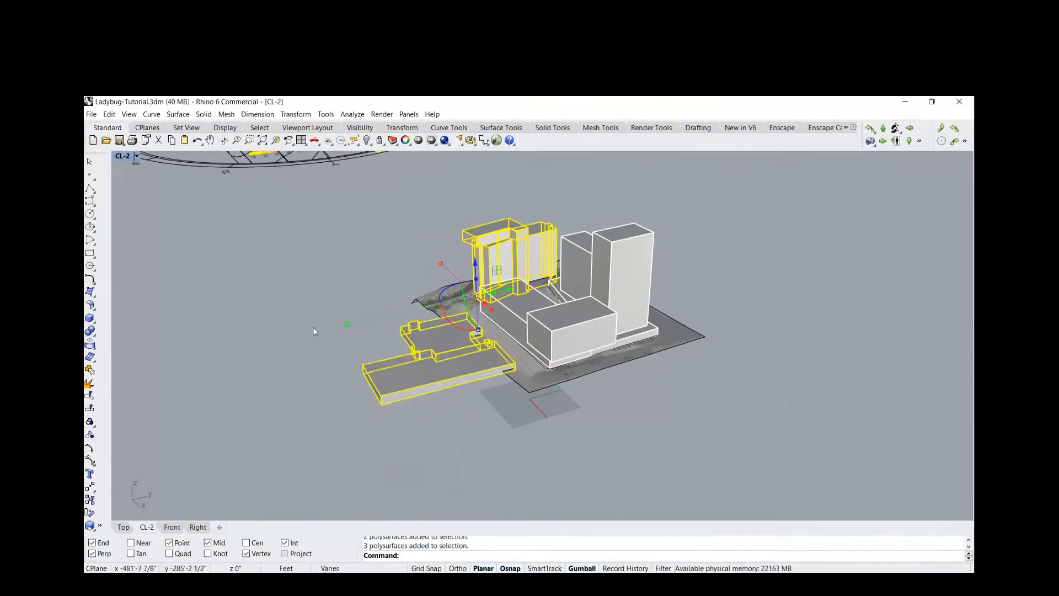
pyautogui.click(307, 315)
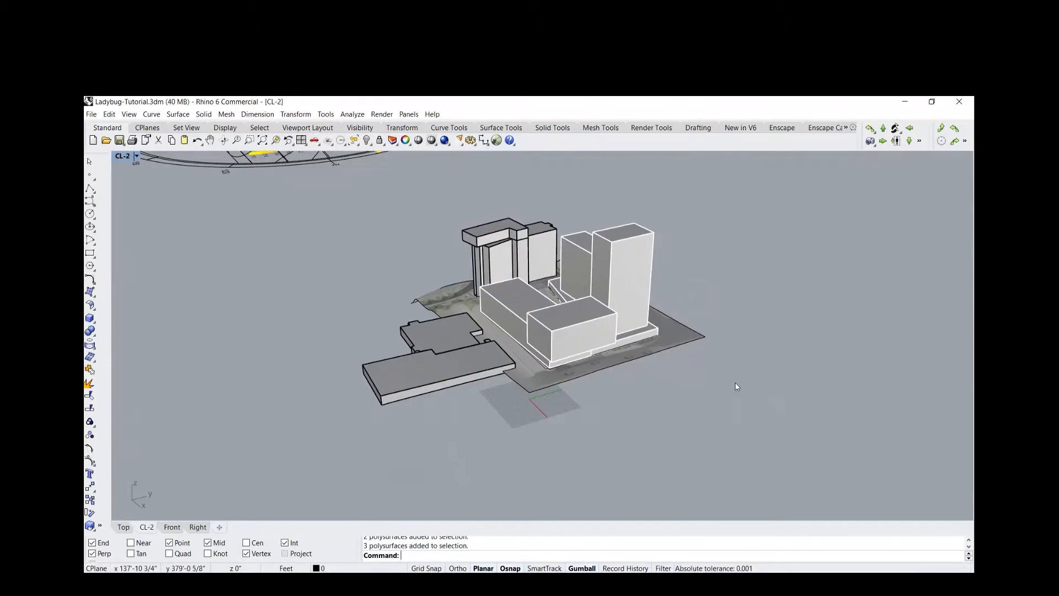
# Launch Grasshopper with the Grasshopper command
pyautogui.write('Gr')
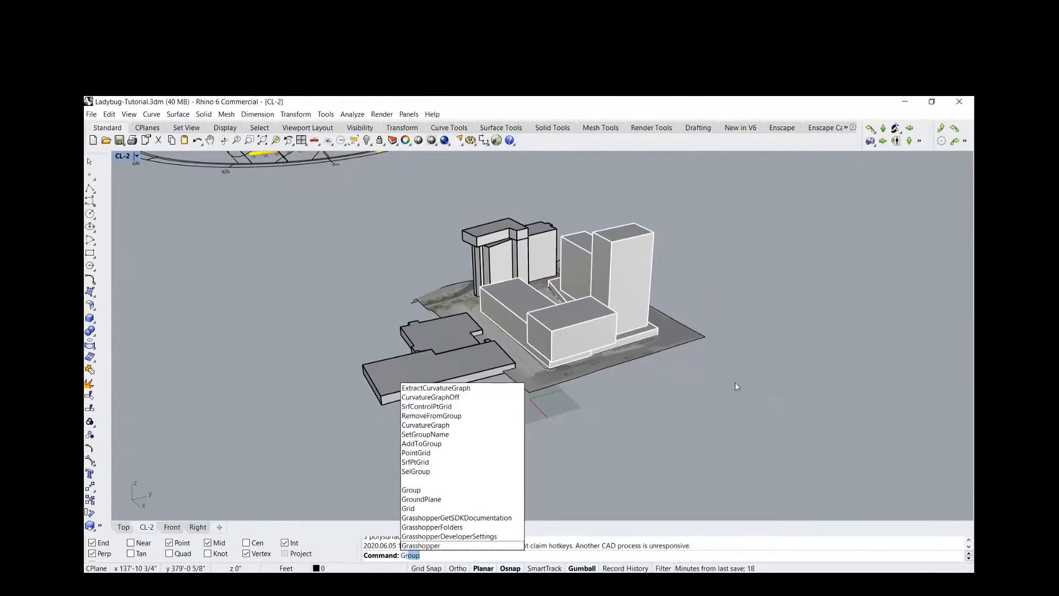
pyautogui.write('asshopper')
pyautogui.press('Return')
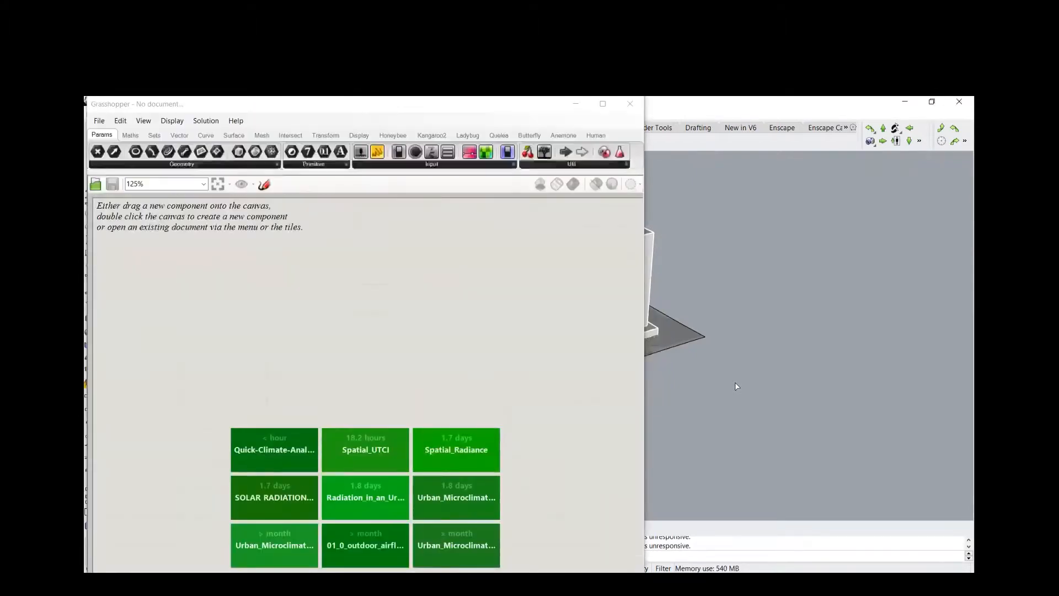
# Arrange the Grasshopper and Rhino windows side by side, with Grasshopper on the left half of the screen
pyautogui.moveTo(516, 103); pyautogui.dragTo(513, 107)
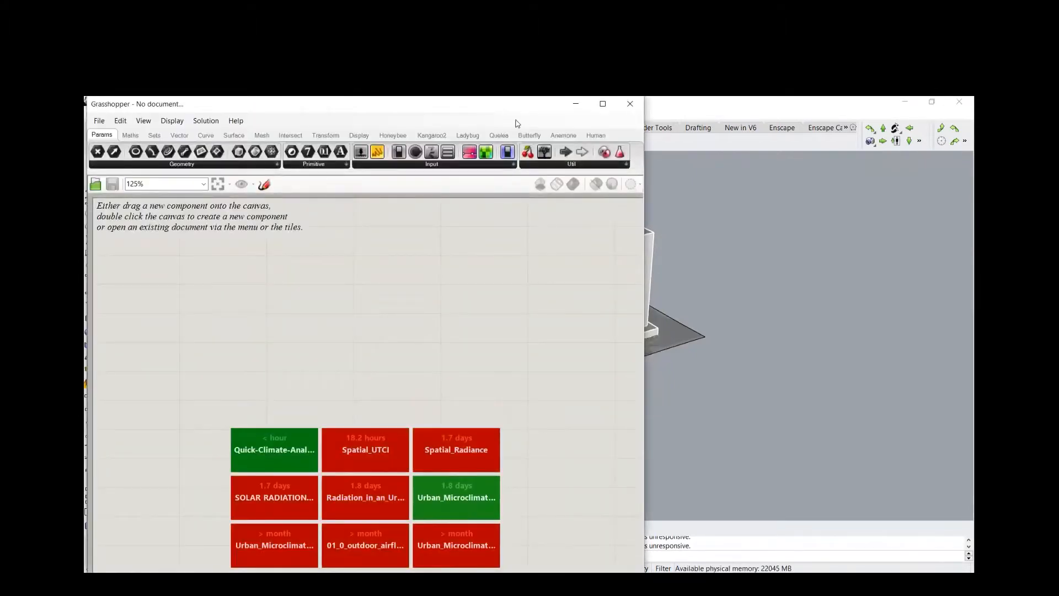
pyautogui.moveTo(520, 106); pyautogui.dragTo(975, 248)
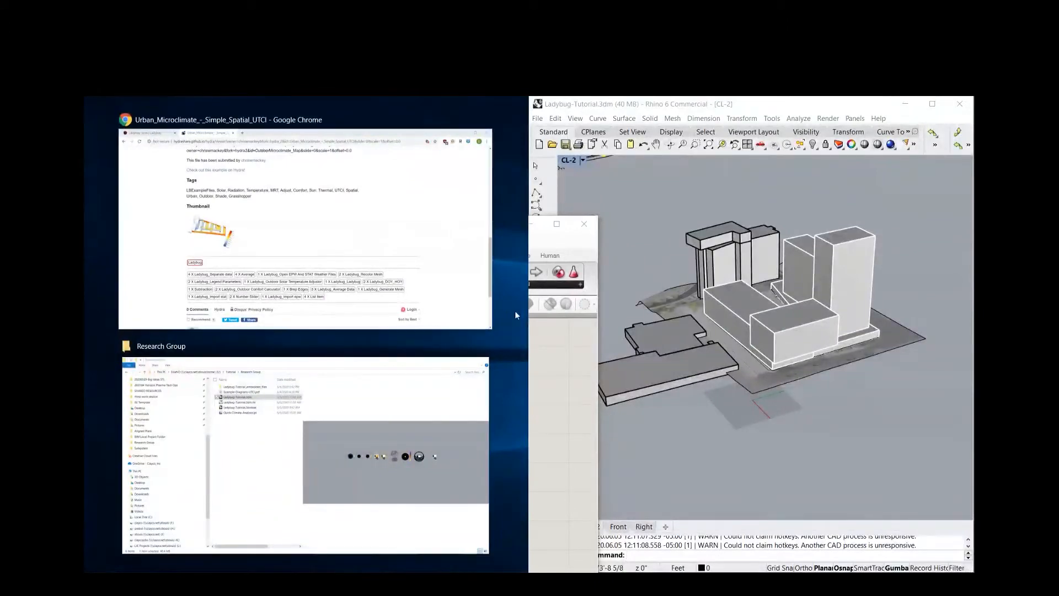
pyautogui.click(646, 407)
pyautogui.moveTo(422, 224); pyautogui.dragTo(84, 255)
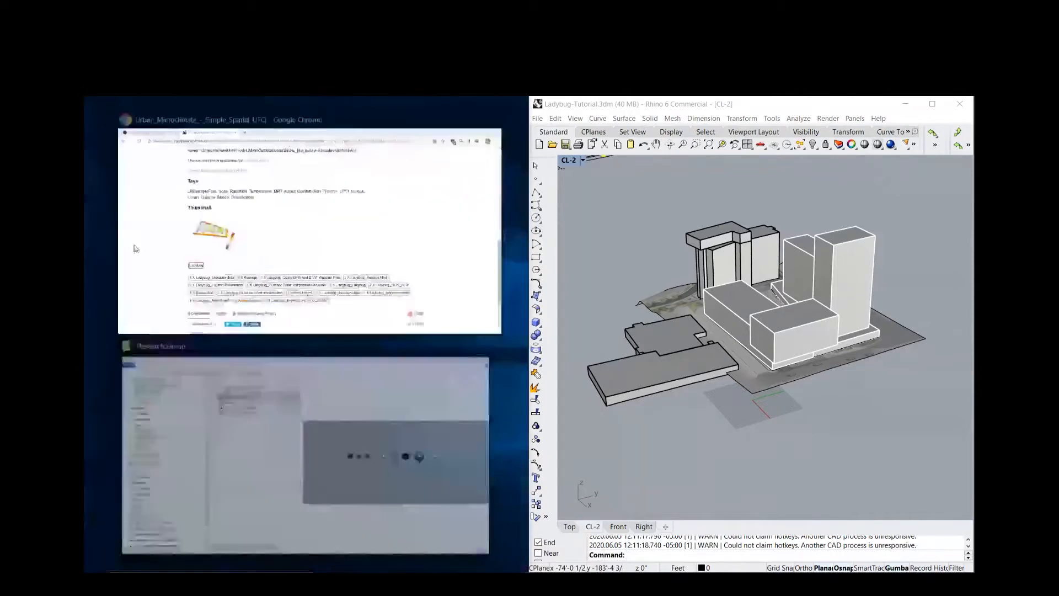
pyautogui.click(675, 437)
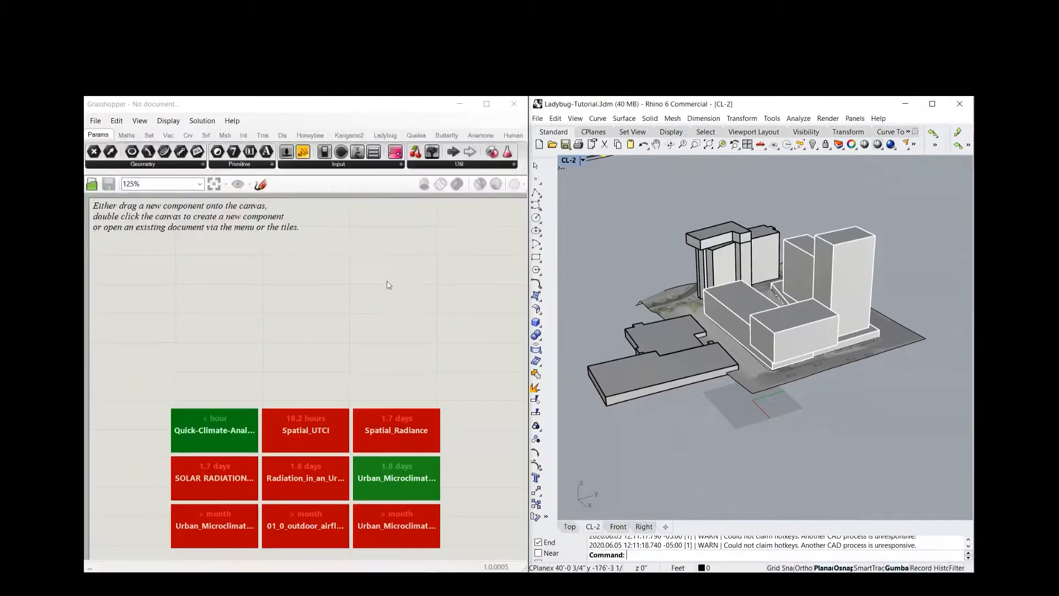
# Open the recent Quick-Climate-Analysis definition and bring all its component groups into view
pyautogui.click(192, 432)
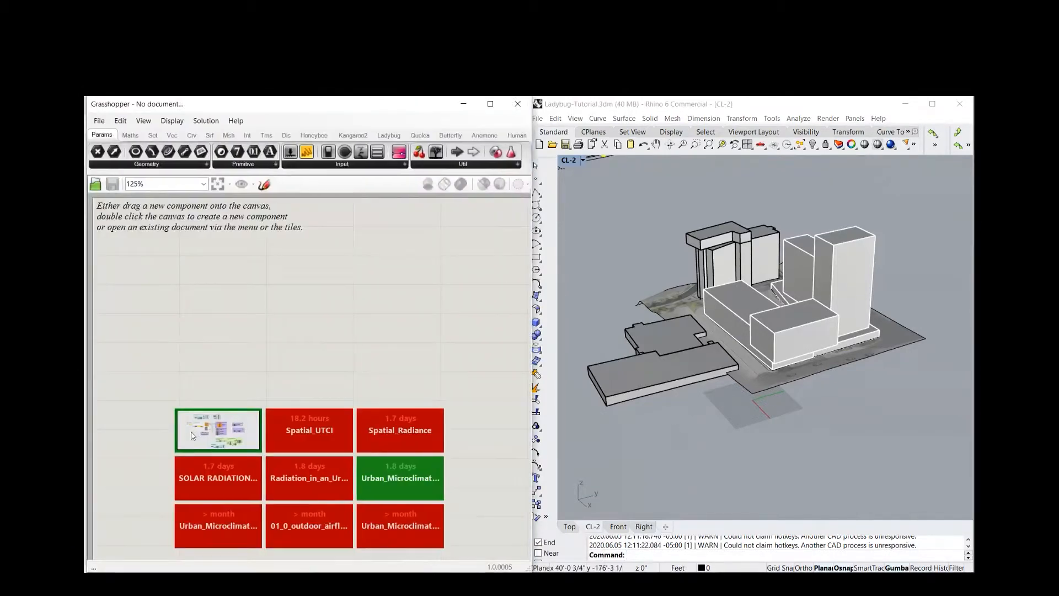
pyautogui.doubleClick(238, 333)
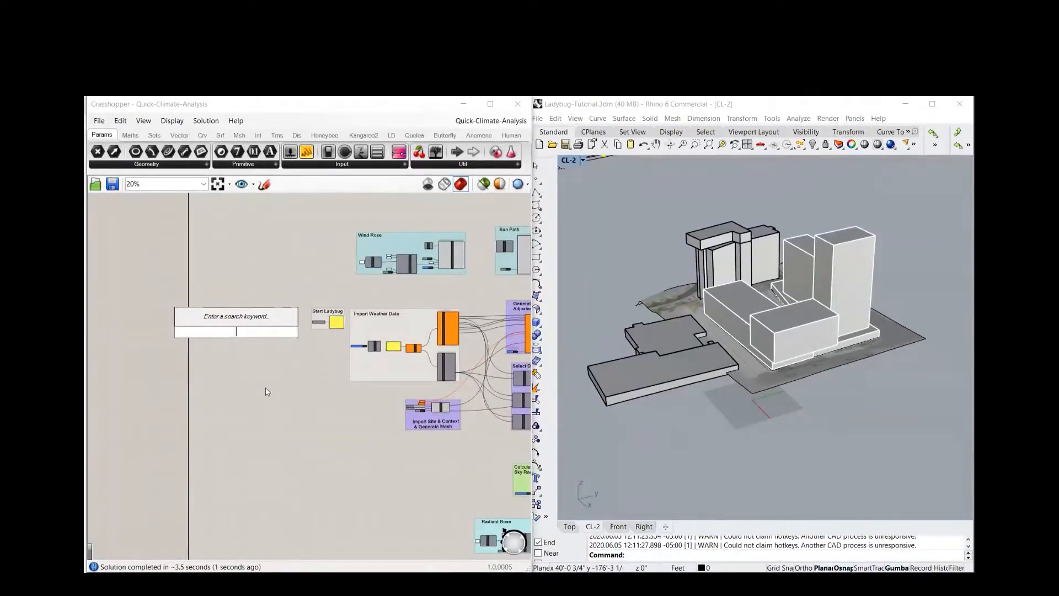
pyautogui.scroll(-2, 279, 415)
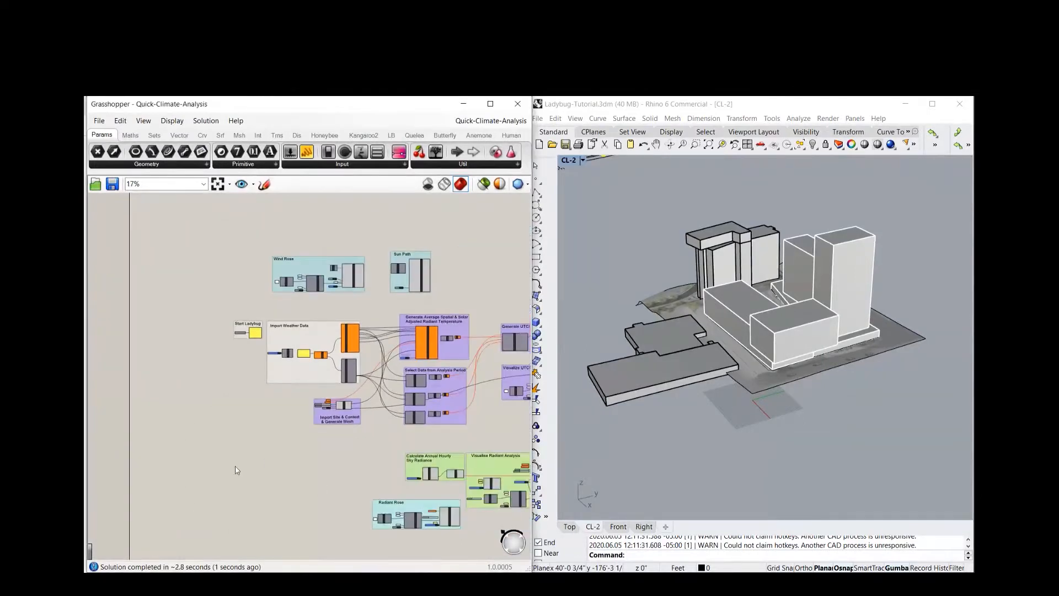
pyautogui.moveTo(240, 448); pyautogui.dragTo(148, 443, button='right')
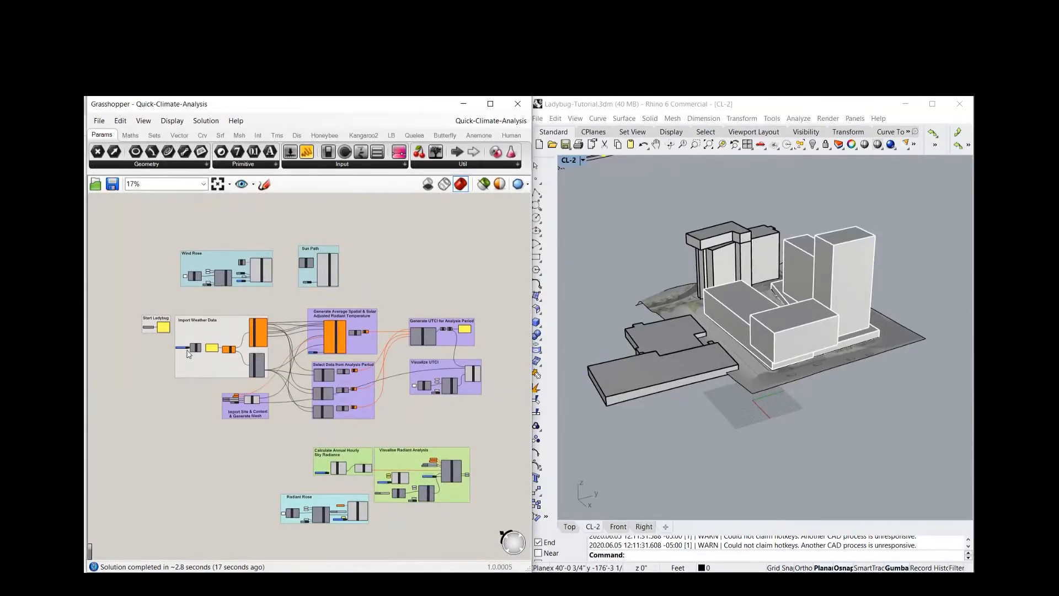
# Examine the Start Ladybug group and the message panel connected to its Ladybug component
pyautogui.moveTo(181, 351)
pyautogui.scroll(3, 147, 375)
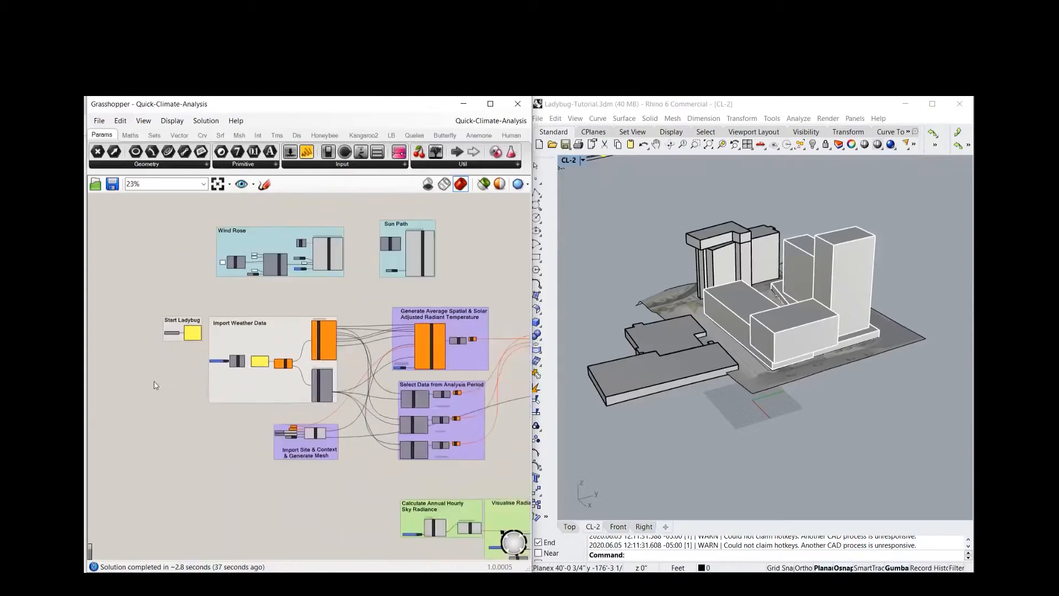
pyautogui.scroll(3, 154, 382)
pyautogui.moveTo(160, 387); pyautogui.dragTo(147, 402, button='right')
pyautogui.scroll(4, 154, 401)
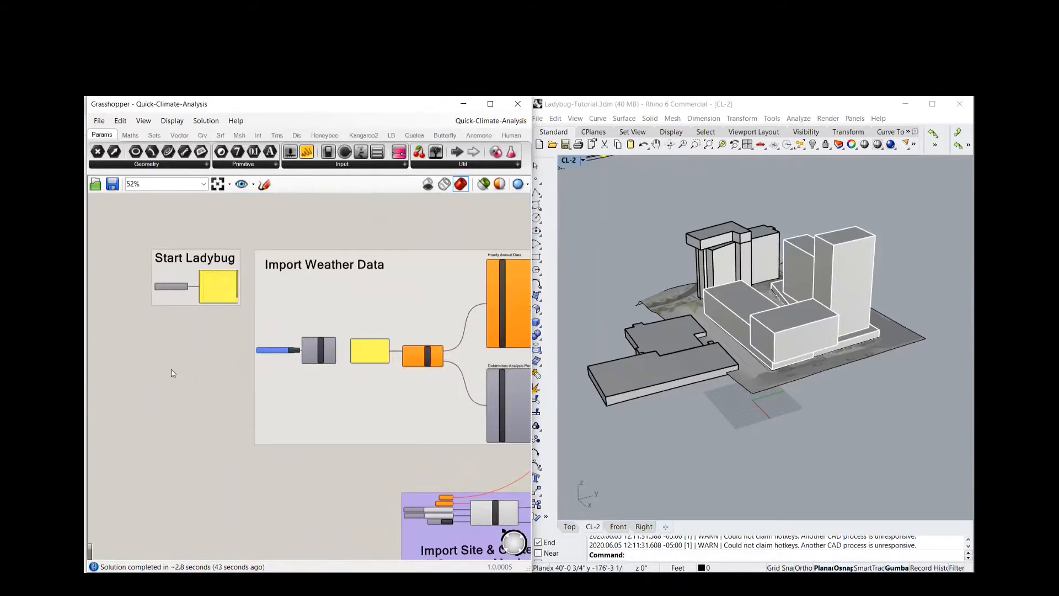
pyautogui.moveTo(173, 411); pyautogui.dragTo(136, 421, button='right')
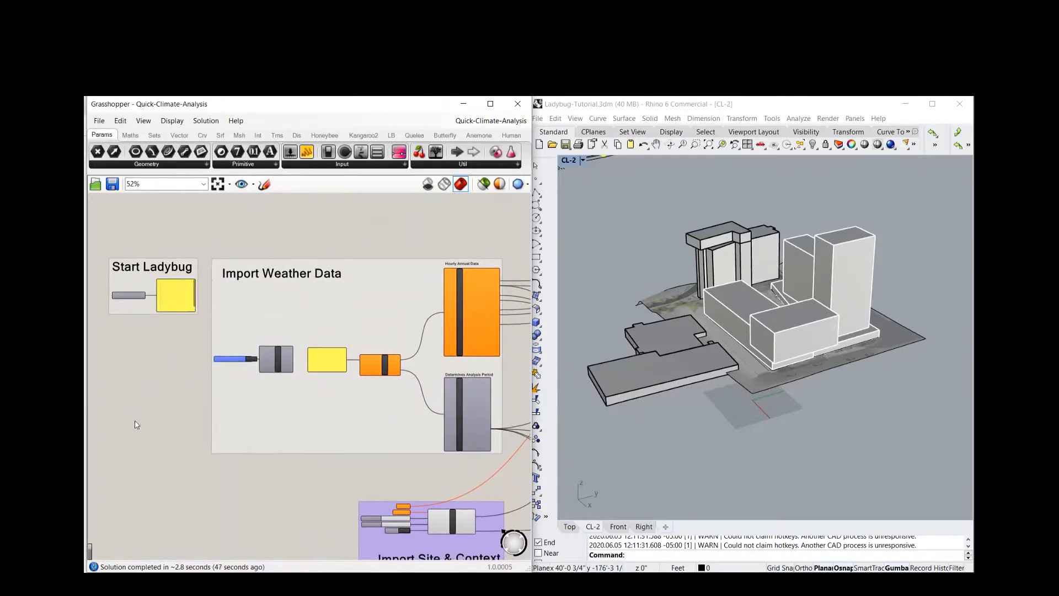
pyautogui.scroll(3, 160, 353)
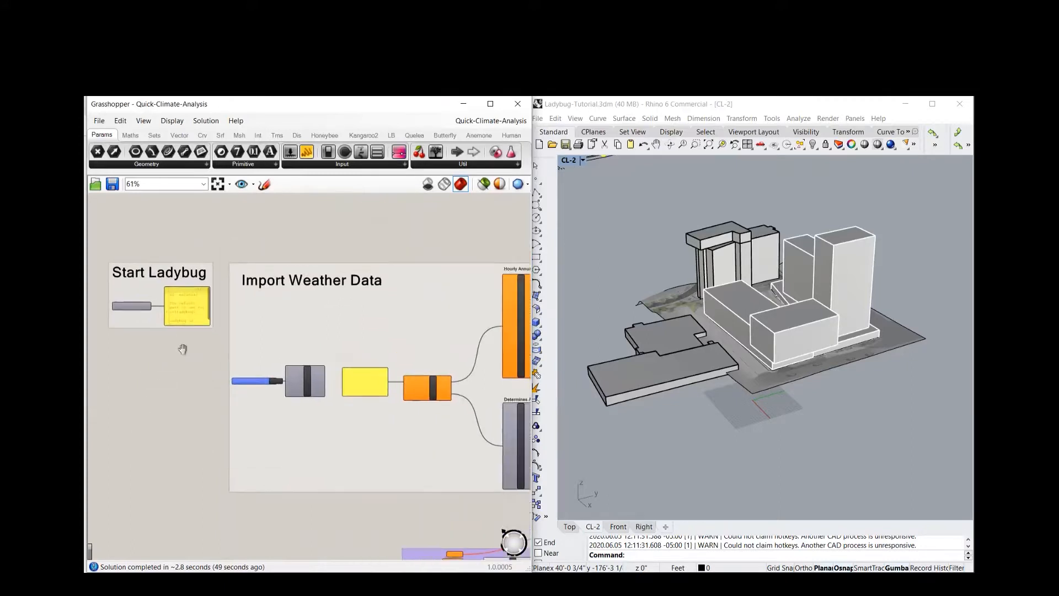
pyautogui.scroll(5, 168, 368)
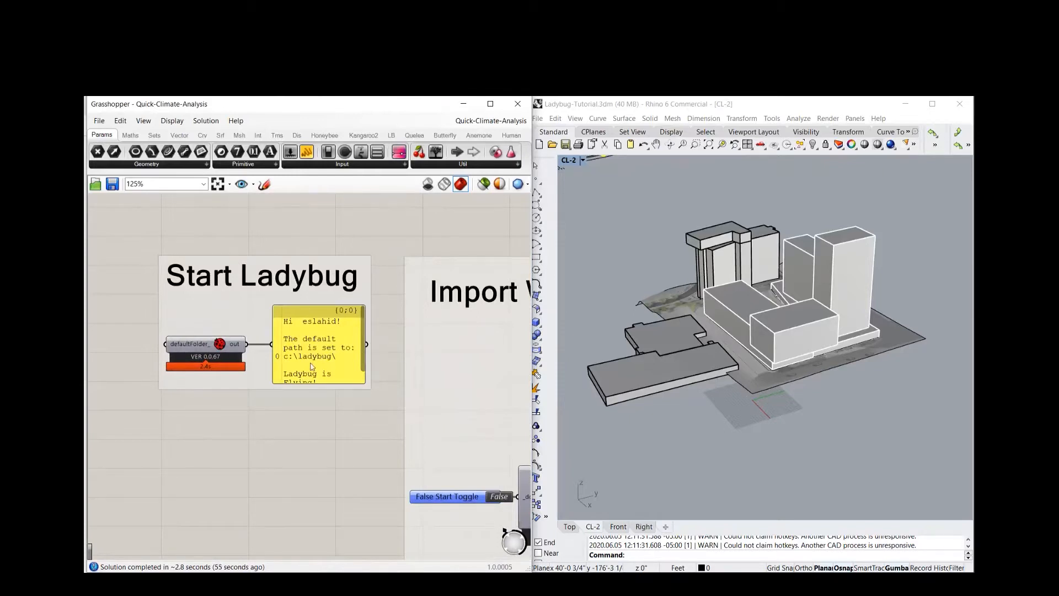
# Activate the DownloadEPW component in the Import Weather Data group to open the epwmap weather file map in the browser
pyautogui.scroll(-2, 275, 428)
pyautogui.moveTo(294, 432); pyautogui.dragTo(110, 352, button='right')
pyautogui.scroll(-1, 156, 351)
pyautogui.scroll(-1, 271, 426)
pyautogui.moveTo(274, 428); pyautogui.dragTo(213, 400, button='right')
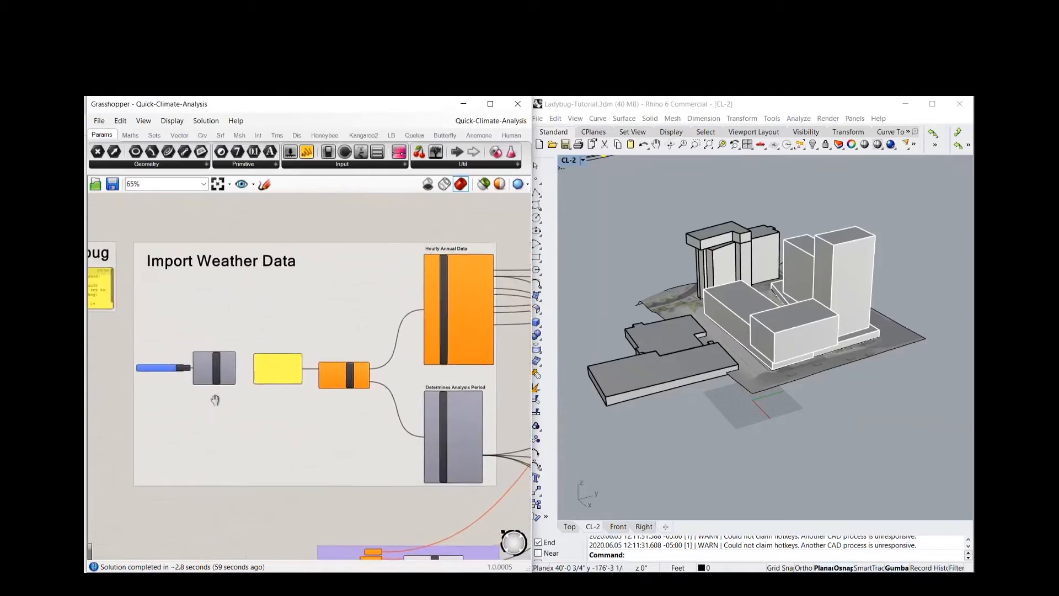
pyautogui.scroll(1, 115, 398)
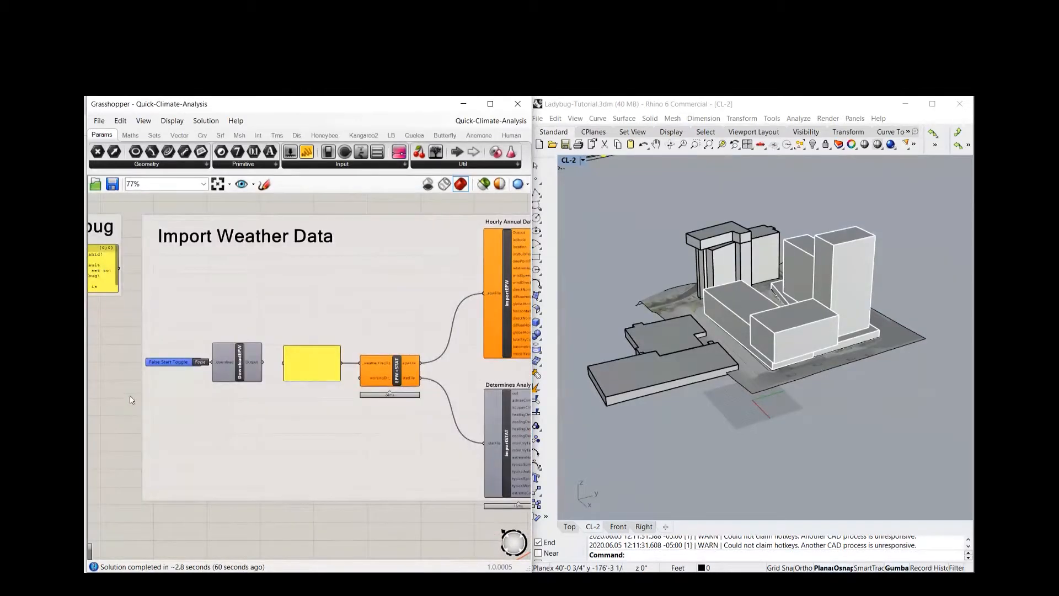
pyautogui.scroll(2, 133, 398)
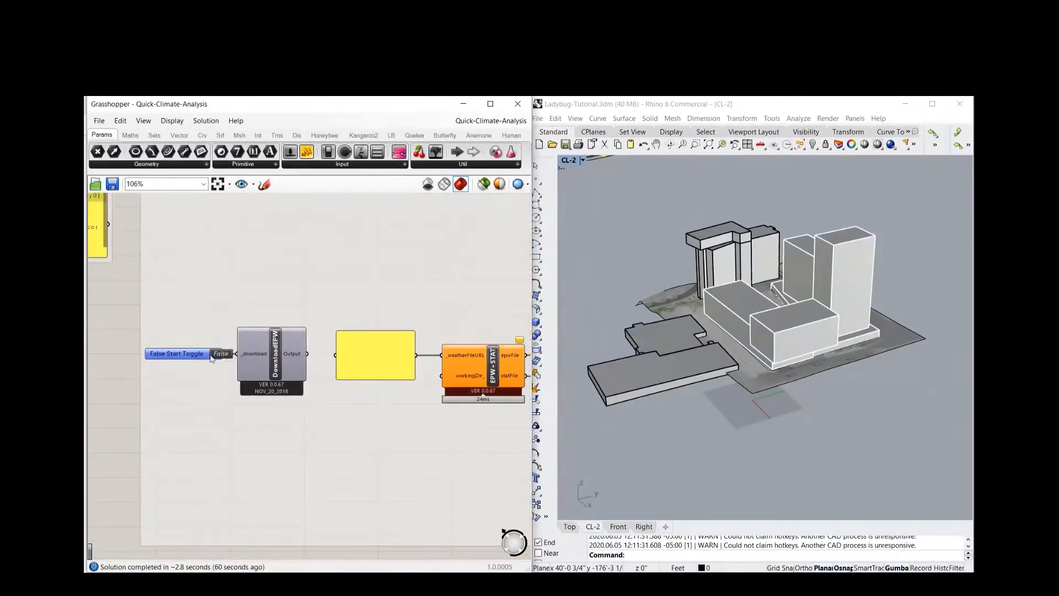
pyautogui.scroll(2, 195, 363)
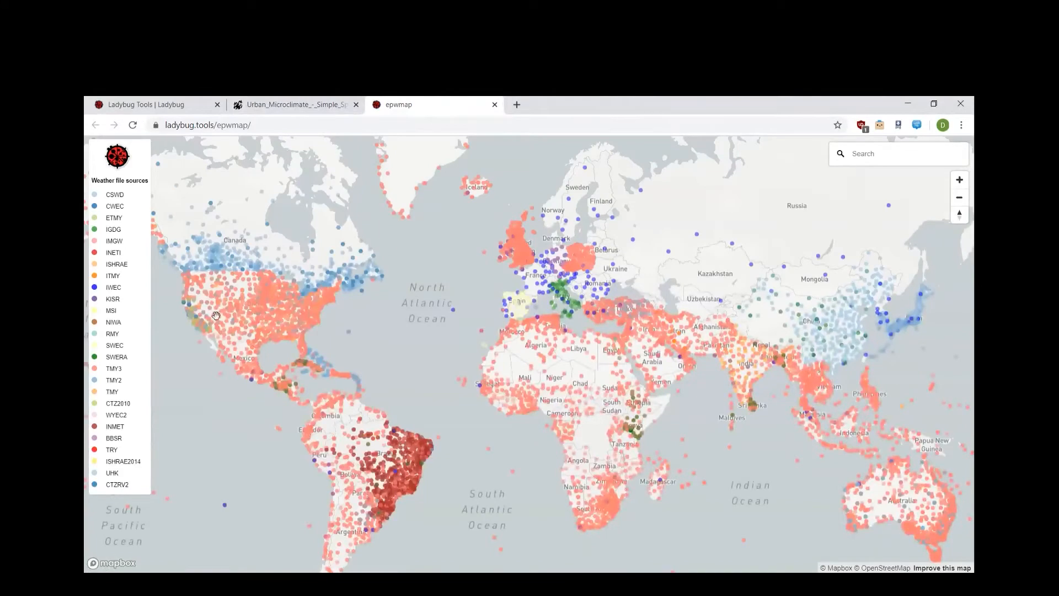
# Find the Fulton_Co_Arpt_Brow TMY3 station near Atlanta on the weather map and copy its download link
pyautogui.scroll(2, 216, 320)
pyautogui.scroll(5, 244, 308)
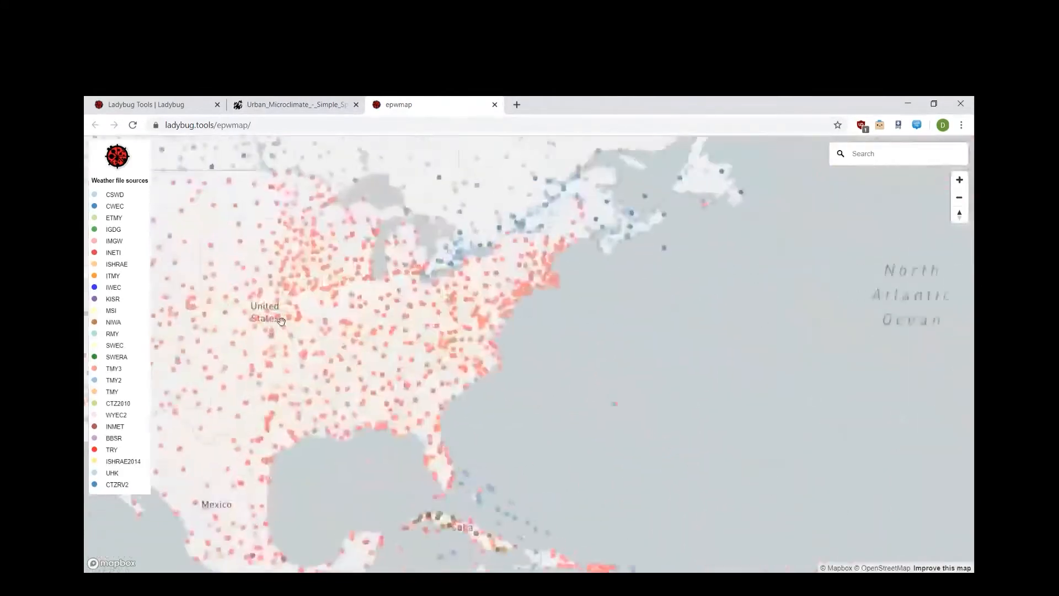
pyautogui.scroll(4, 539, 411)
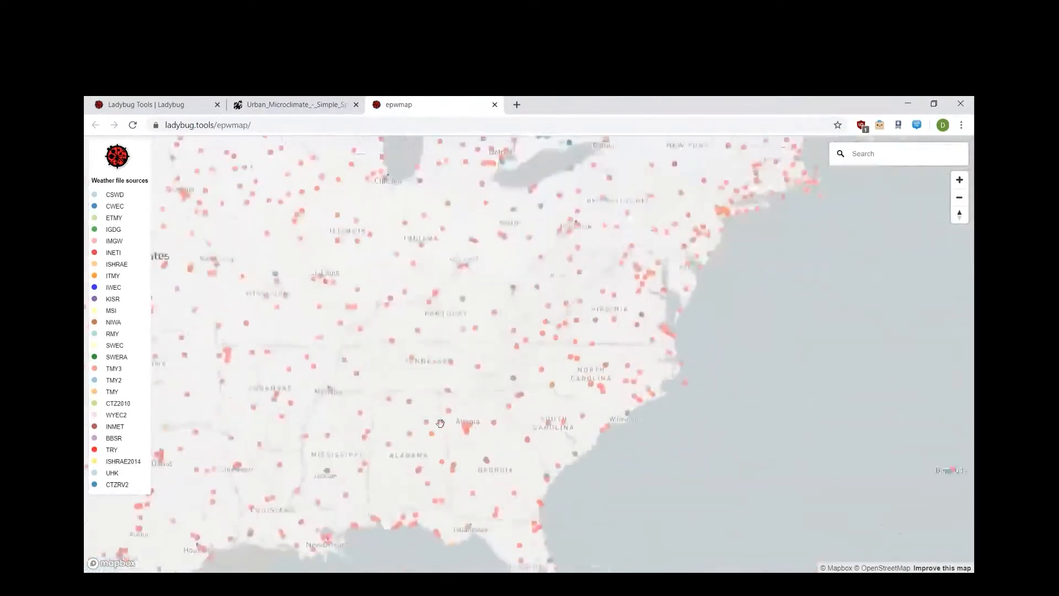
pyautogui.scroll(5, 528, 438)
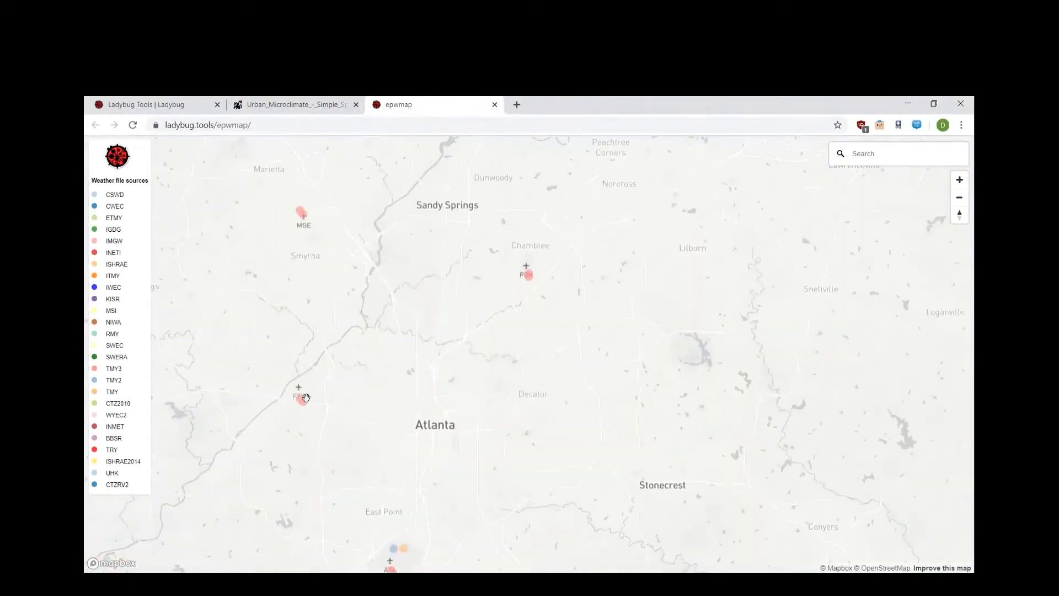
pyautogui.click(301, 403)
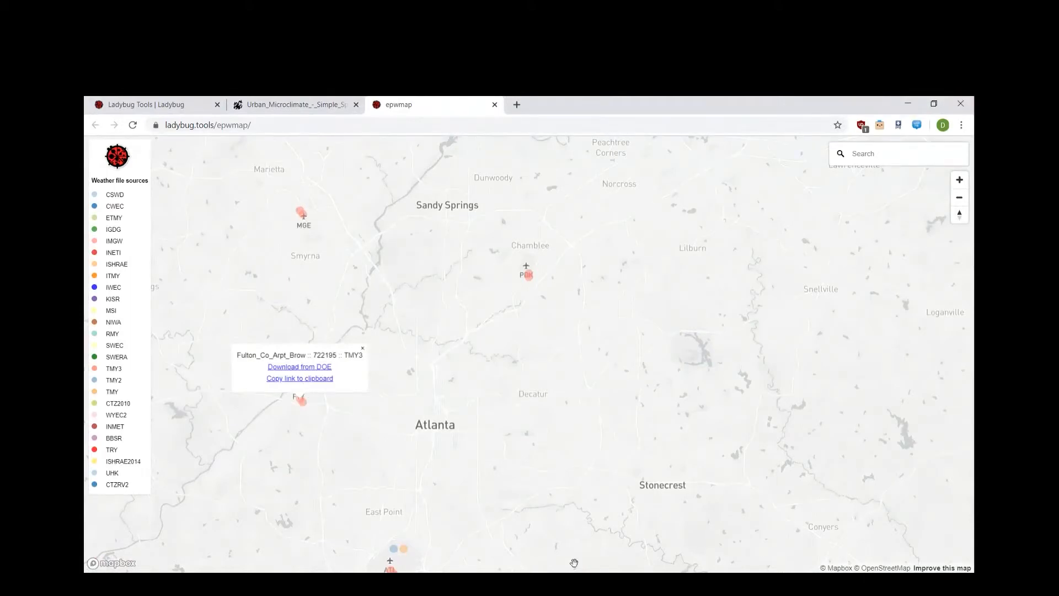
# Switch to Grasshopper and paste the copied weather file URL into the empty text panel feeding the EPW+STAT component
pyautogui.hotkey('alt', 'Tab')
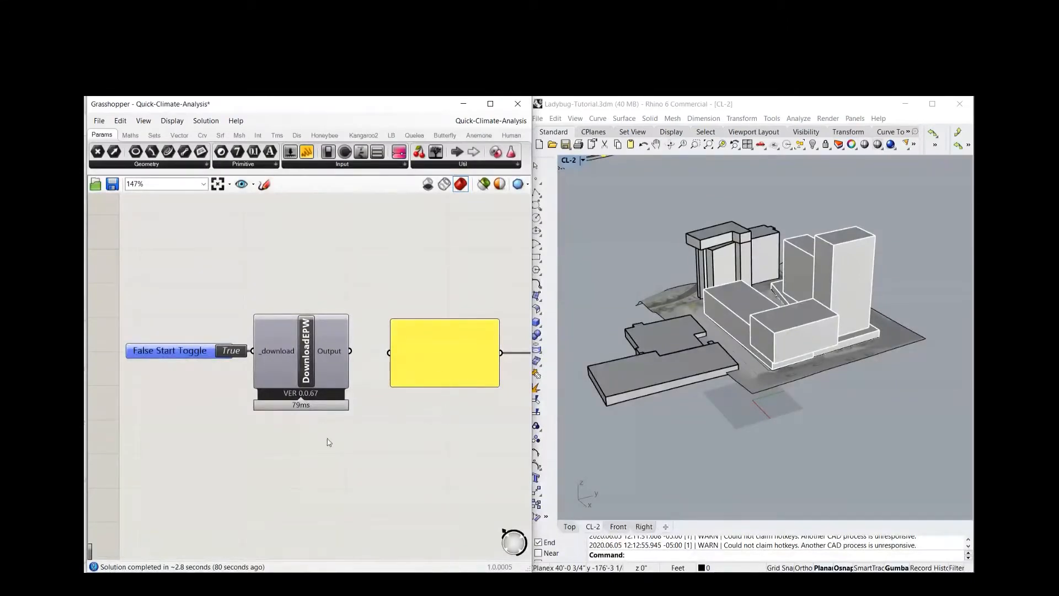
pyautogui.scroll(-3, 329, 437)
pyautogui.doubleClick(303, 395)
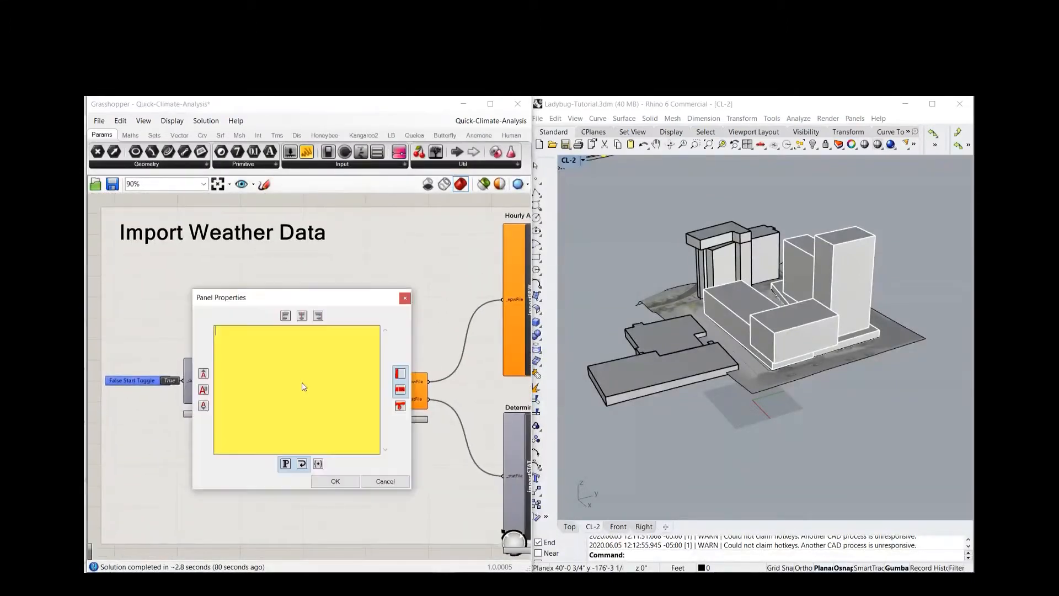
pyautogui.rightClick(303, 387)
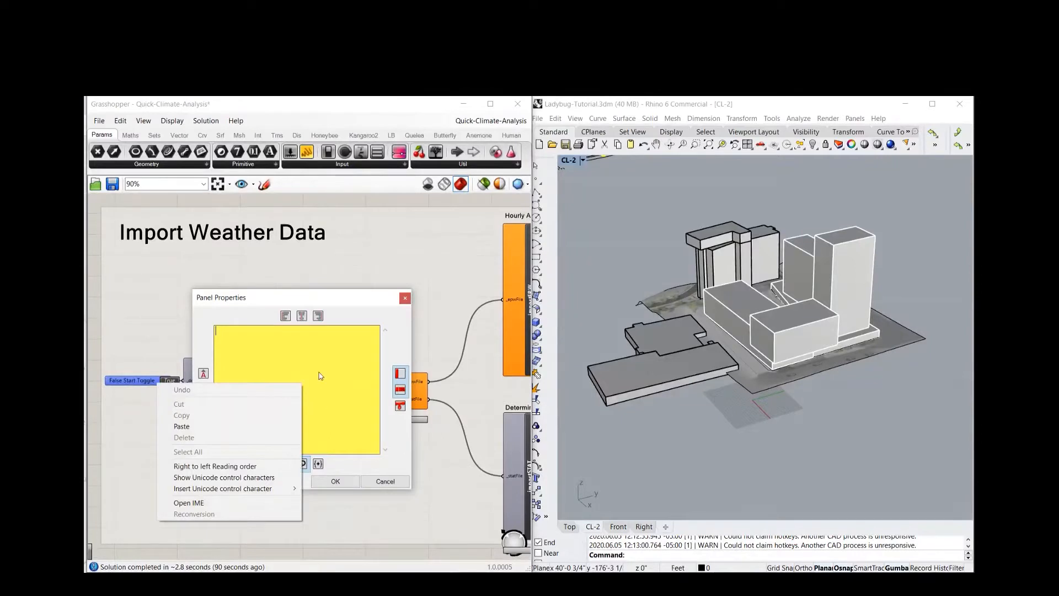
pyautogui.click(319, 370)
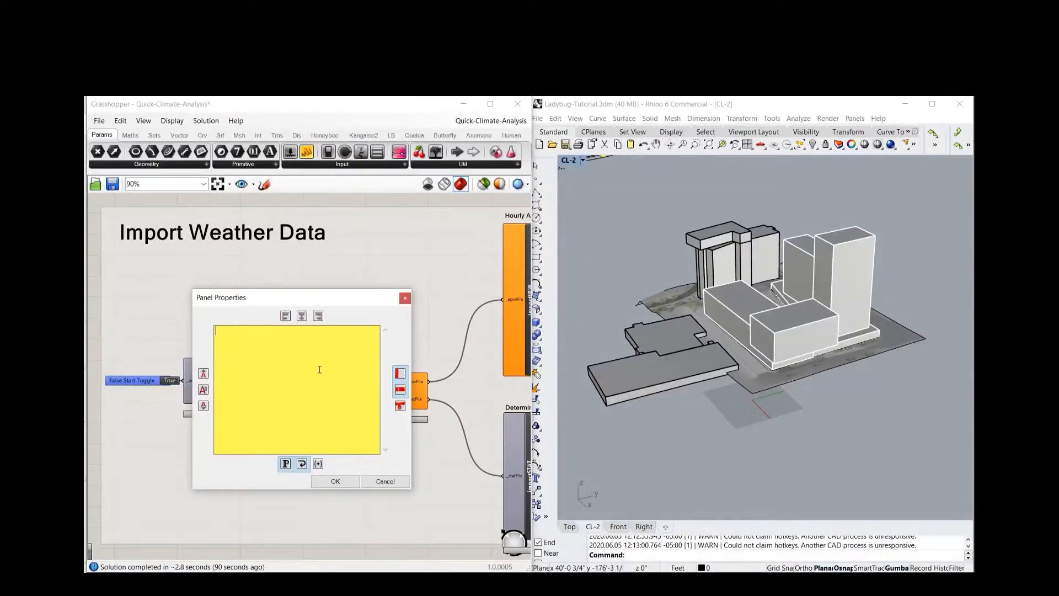
pyautogui.click(339, 480)
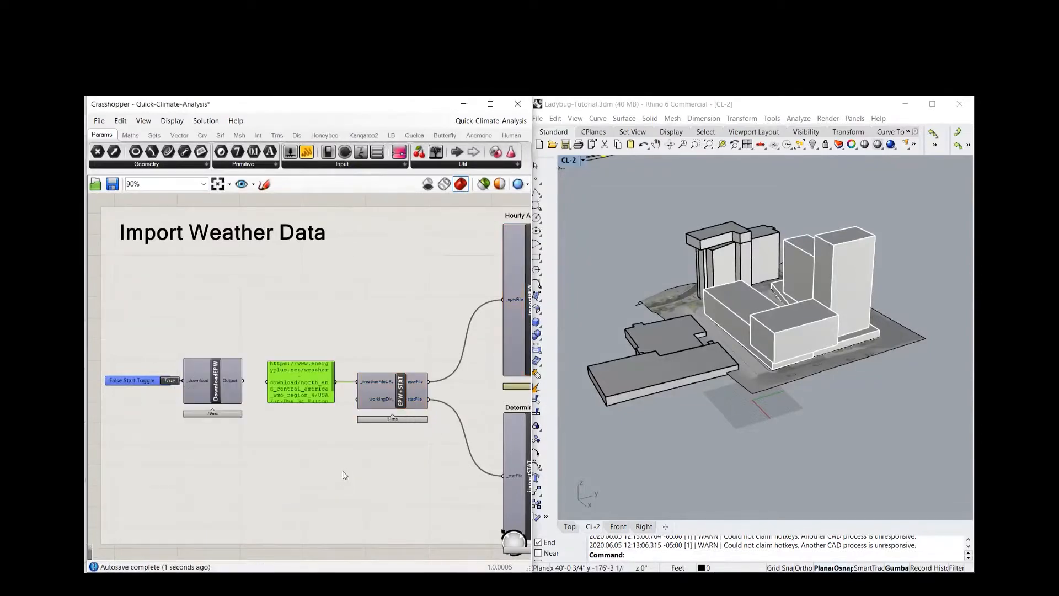
# Examine the importEPW hourly annual data component and the importSTAT outputs that determine the analysis period
pyautogui.moveTo(315, 462); pyautogui.dragTo(218, 455, button='right')
pyautogui.scroll(-1, 248, 458)
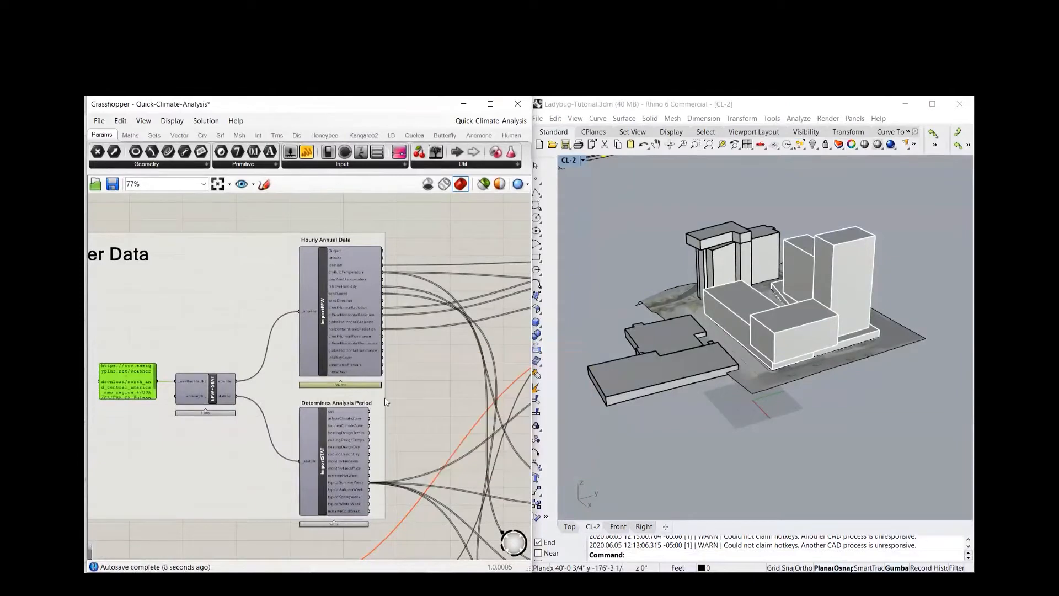
pyautogui.moveTo(394, 412); pyautogui.dragTo(382, 320, button='right')
pyautogui.scroll(3, 347, 352)
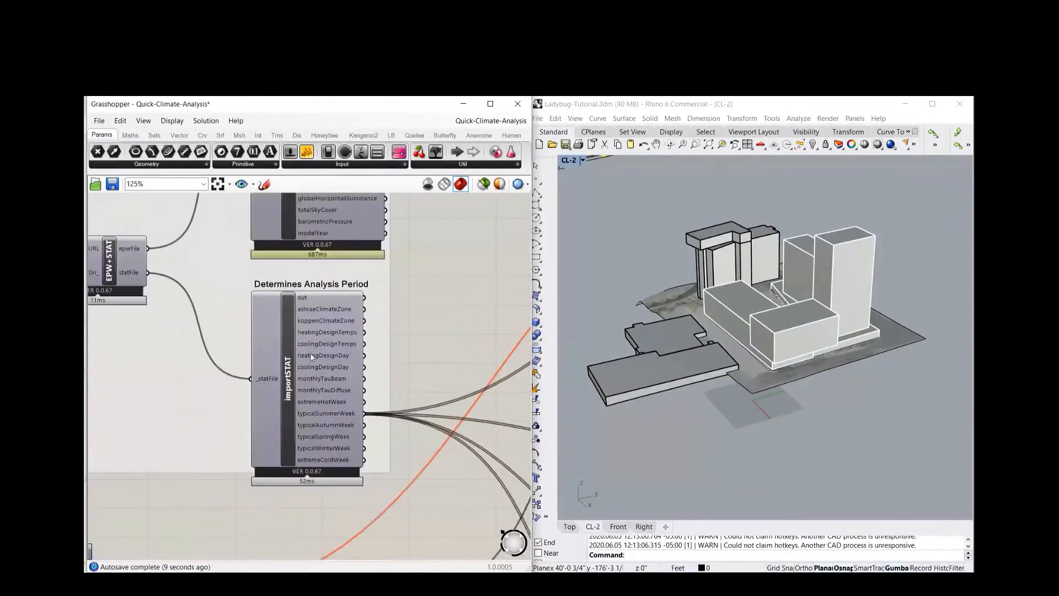
pyautogui.scroll(2, 289, 452)
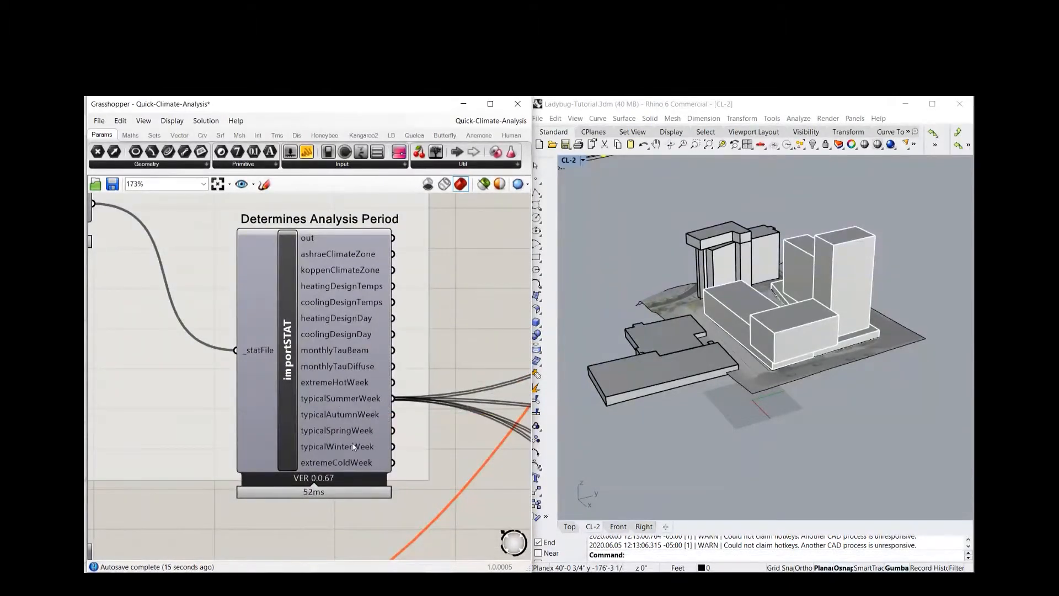
pyautogui.scroll(-4, 280, 421)
pyautogui.scroll(-3, 348, 386)
pyautogui.moveTo(378, 358); pyautogui.dragTo(344, 315, button='right')
# Select the site and context buildings in Rhino and set them as multiple geometries in the Buildings parameter
pyautogui.scroll(-1, 353, 419)
pyautogui.moveTo(364, 442); pyautogui.dragTo(267, 446, button='right')
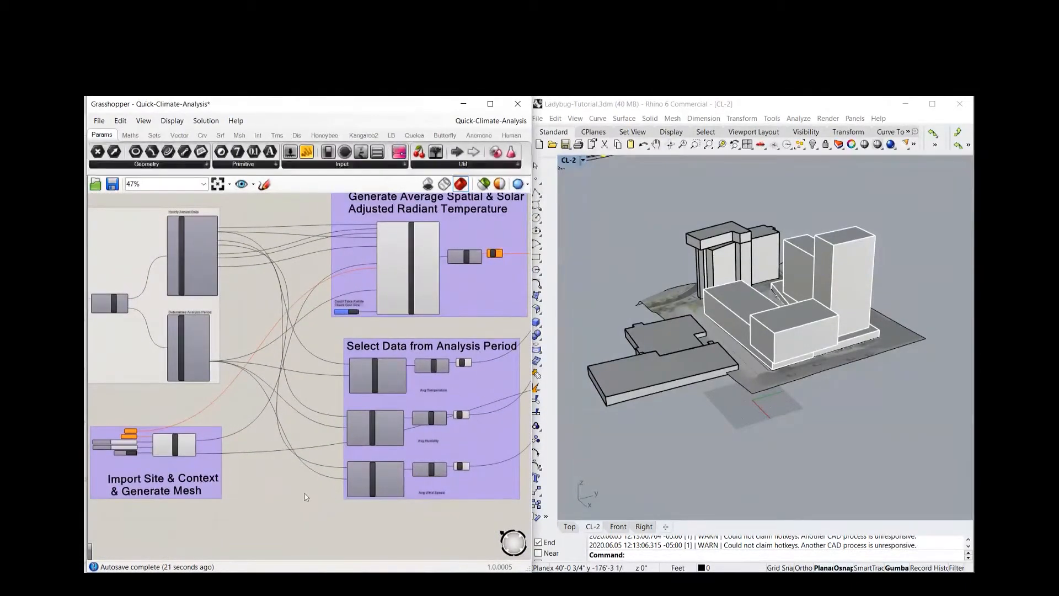
pyautogui.scroll(5, 305, 496)
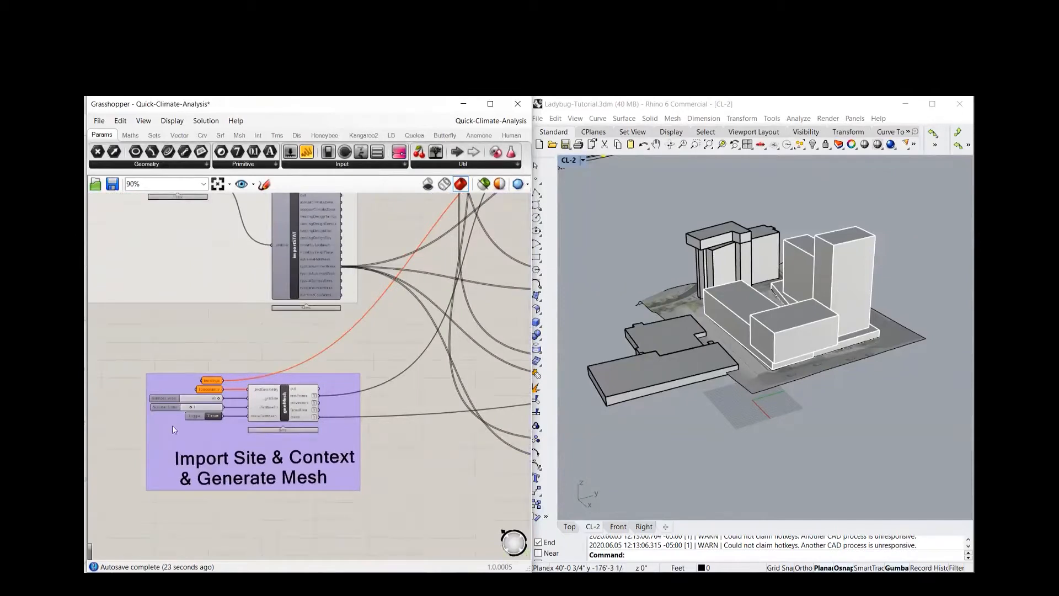
pyautogui.moveTo(170, 350); pyautogui.dragTo(209, 317, button='right')
pyautogui.scroll(2, 189, 372)
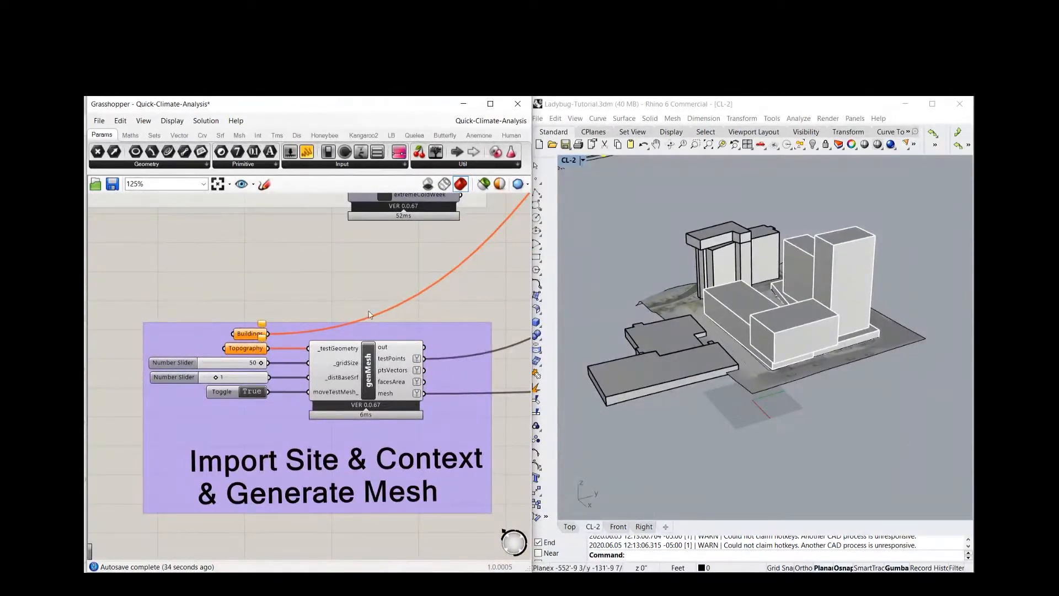
pyautogui.click(820, 266)
pyautogui.keyDown('shift'); pyautogui.click(737, 266); pyautogui.keyUp('shift')
pyautogui.keyDown('shift'); pyautogui.click(662, 340); pyautogui.keyUp('shift')
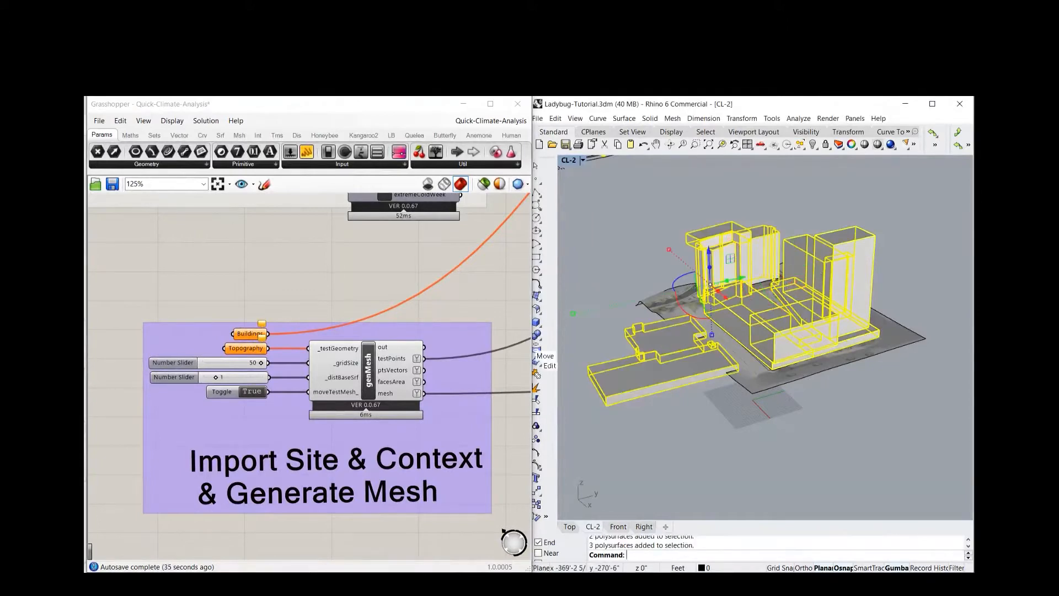
pyautogui.rightClick(245, 339)
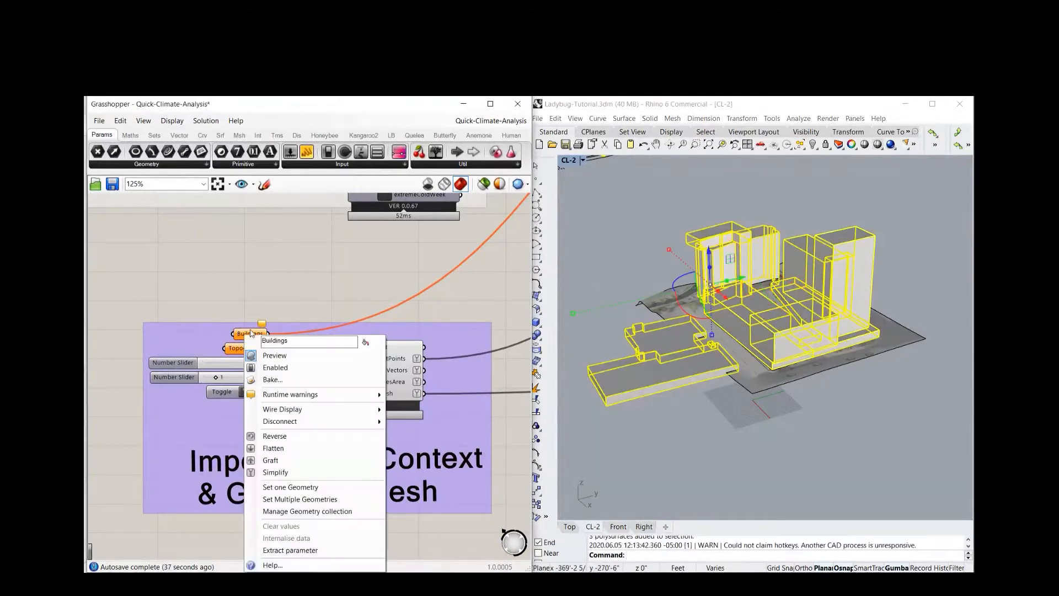
pyautogui.click(299, 500)
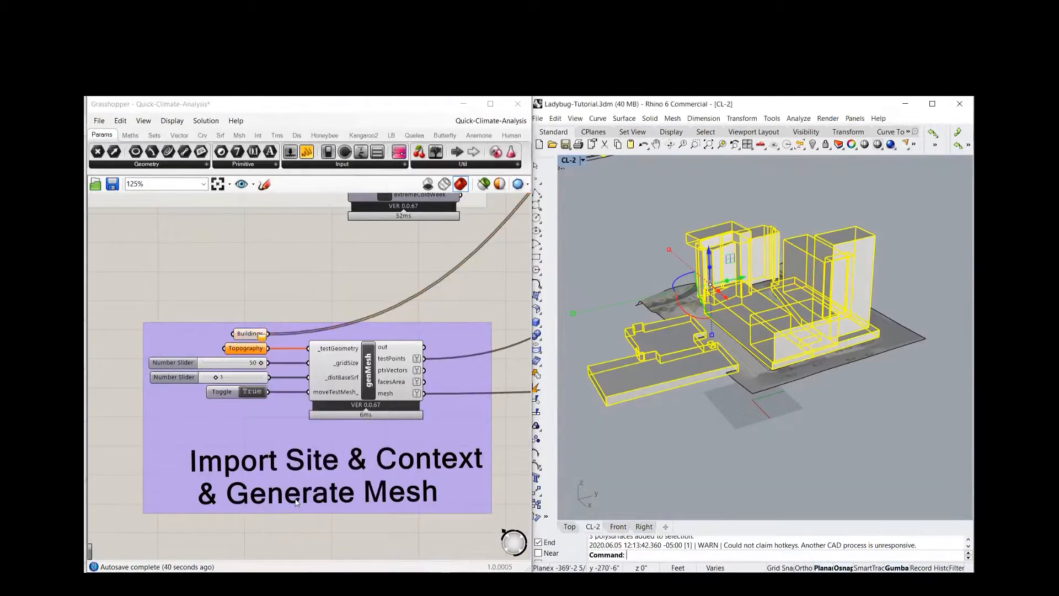
# Assign the Rhino terrain surface to the Topography parameter, deselect it, and inspect the generated mesh around the buildings
pyautogui.click(889, 333)
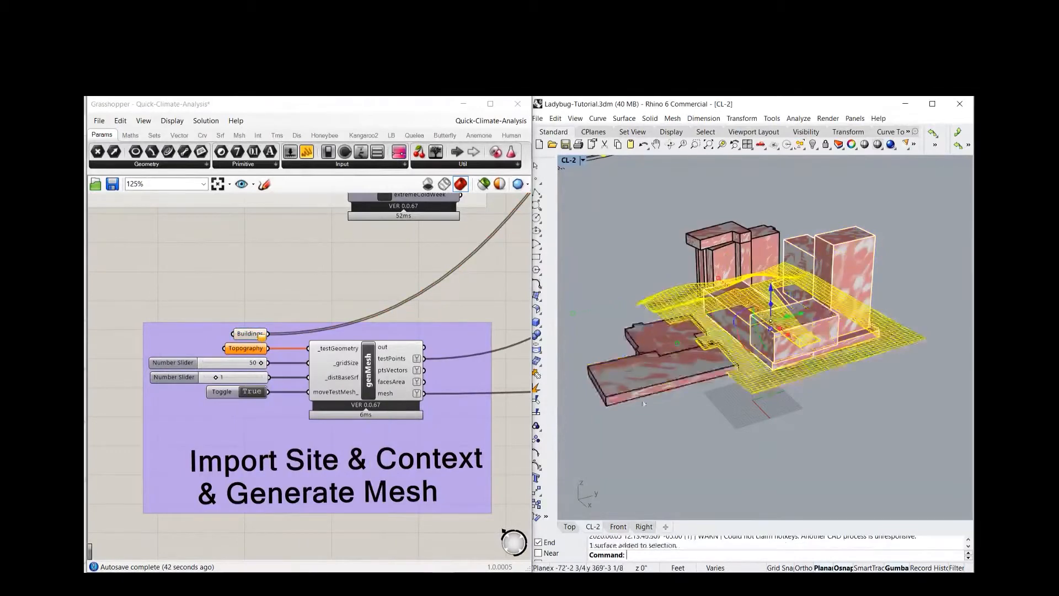
pyautogui.rightClick(251, 349)
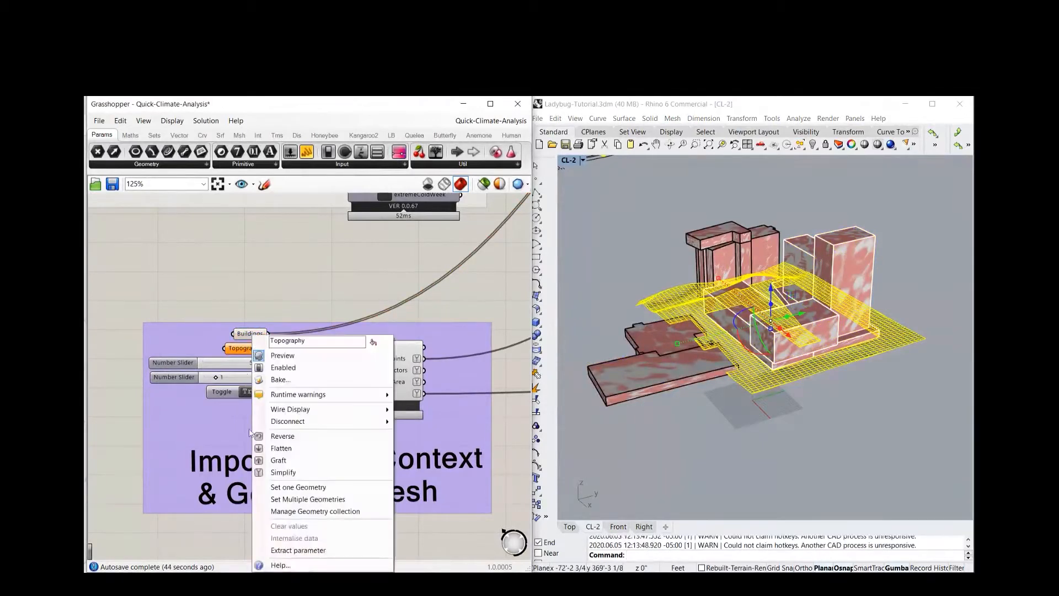
pyautogui.click(292, 499)
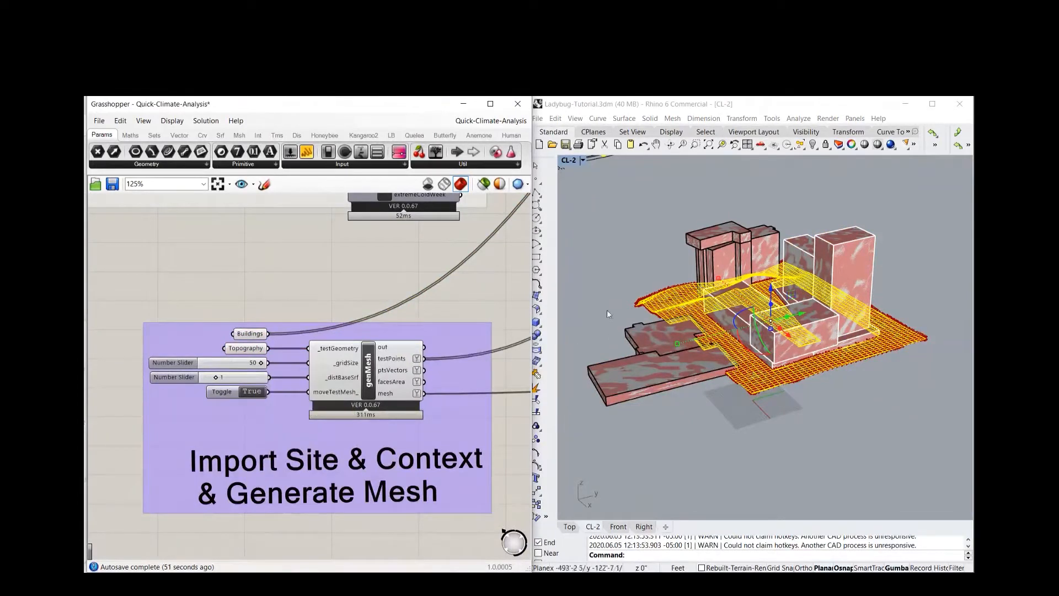
pyautogui.click(611, 290)
pyautogui.moveTo(774, 360); pyautogui.dragTo(793, 402, button='right')
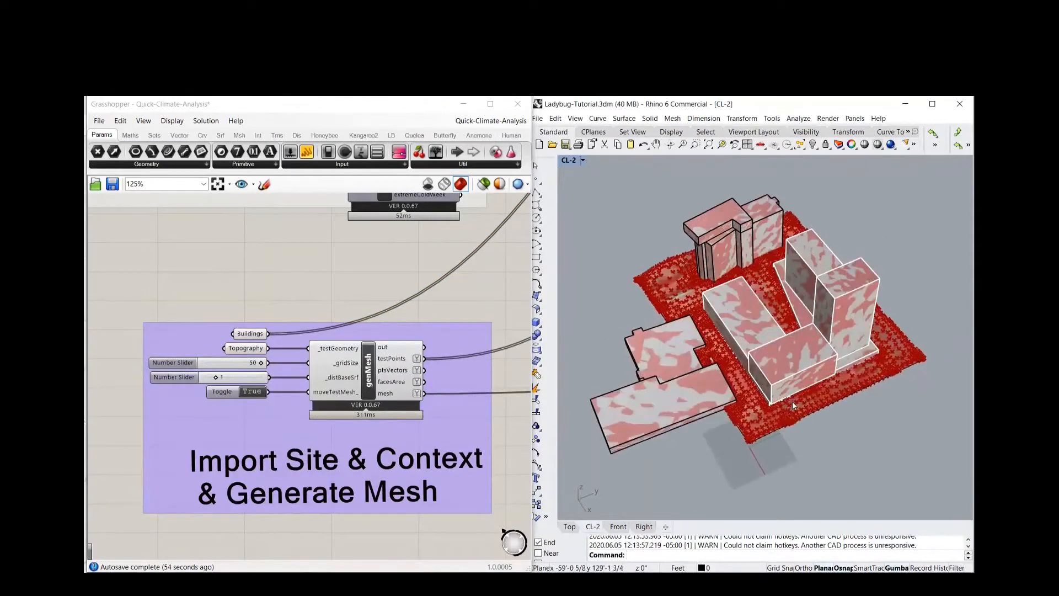
pyautogui.scroll(2, 792, 401)
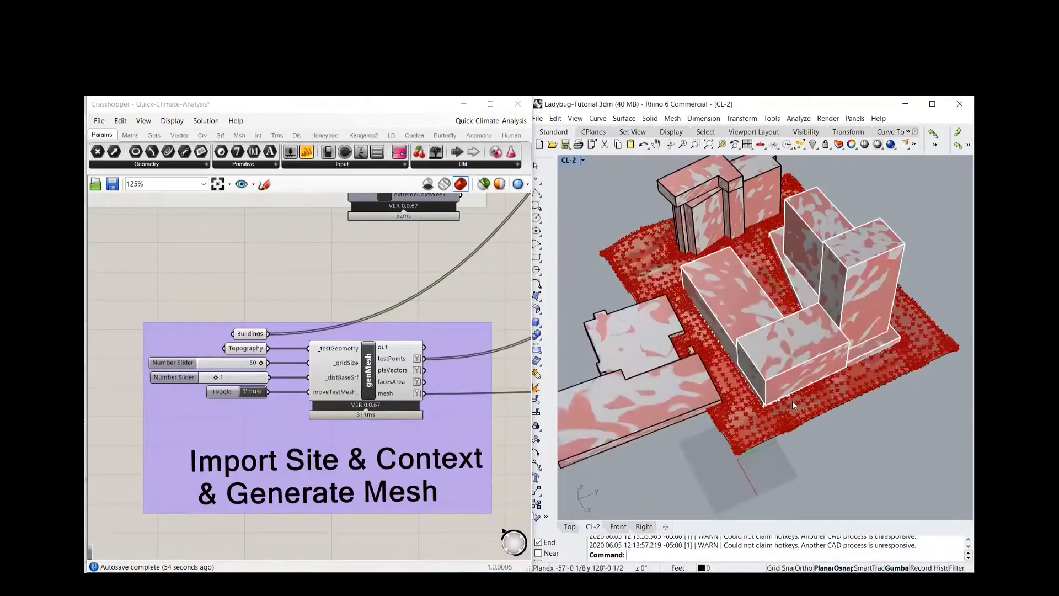
# Turn off the preview of the genMesh component and of the Buildings and Topography parameters
pyautogui.click(275, 298)
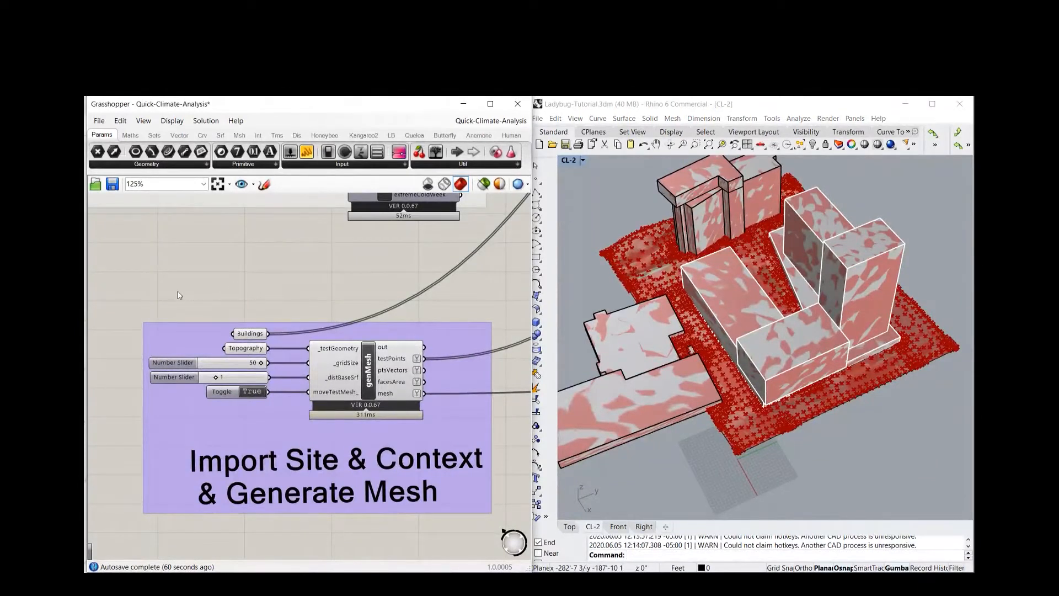
pyautogui.scroll(-4, 178, 295)
pyautogui.moveTo(221, 280); pyautogui.dragTo(186, 308, button='right')
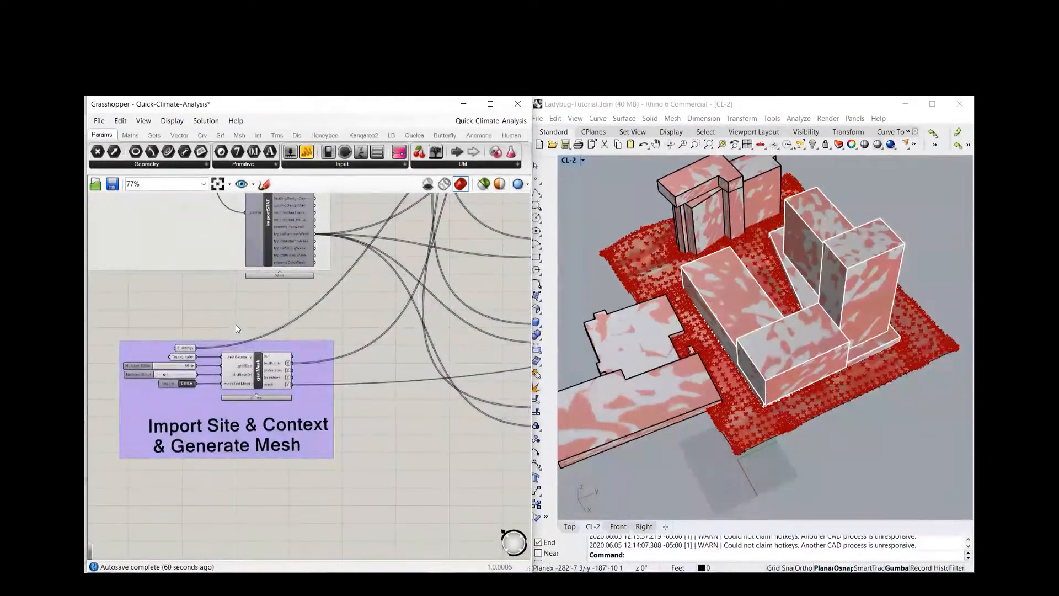
pyautogui.scroll(1, 257, 381)
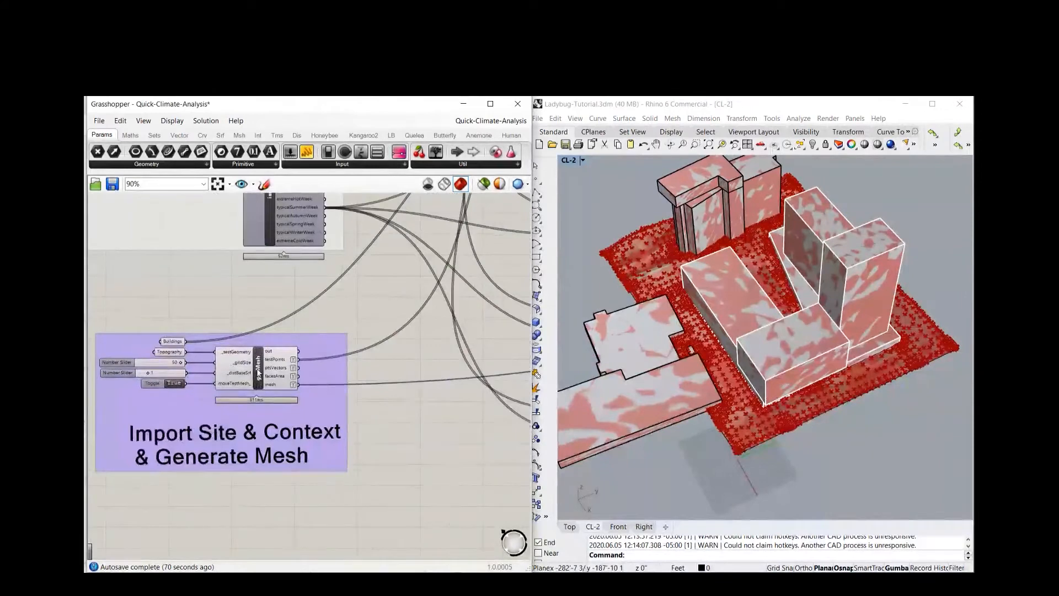
pyautogui.rightClick(258, 371)
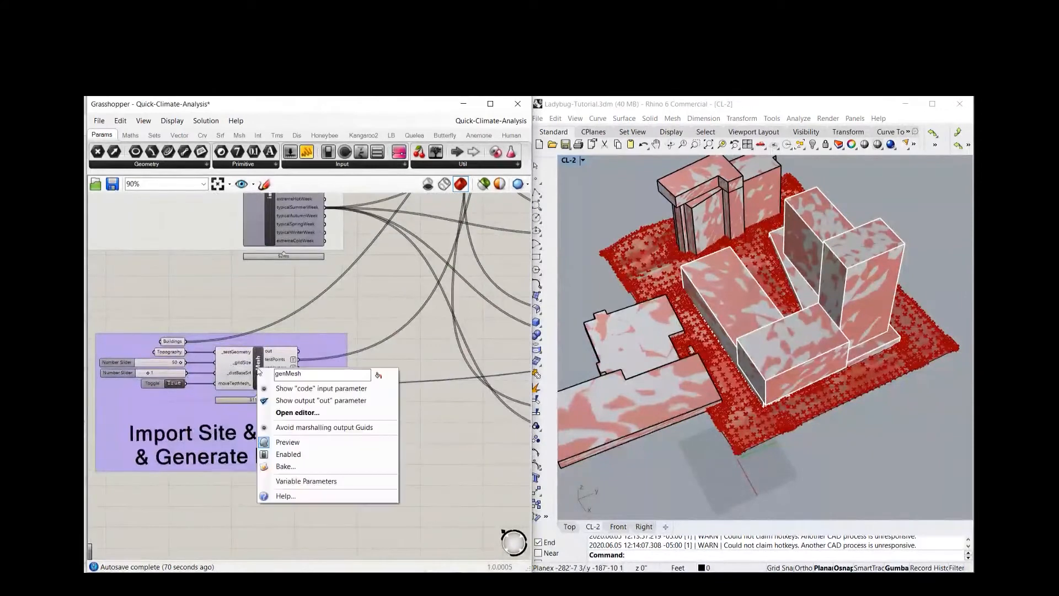
pyautogui.click(288, 443)
pyautogui.rightClick(172, 343)
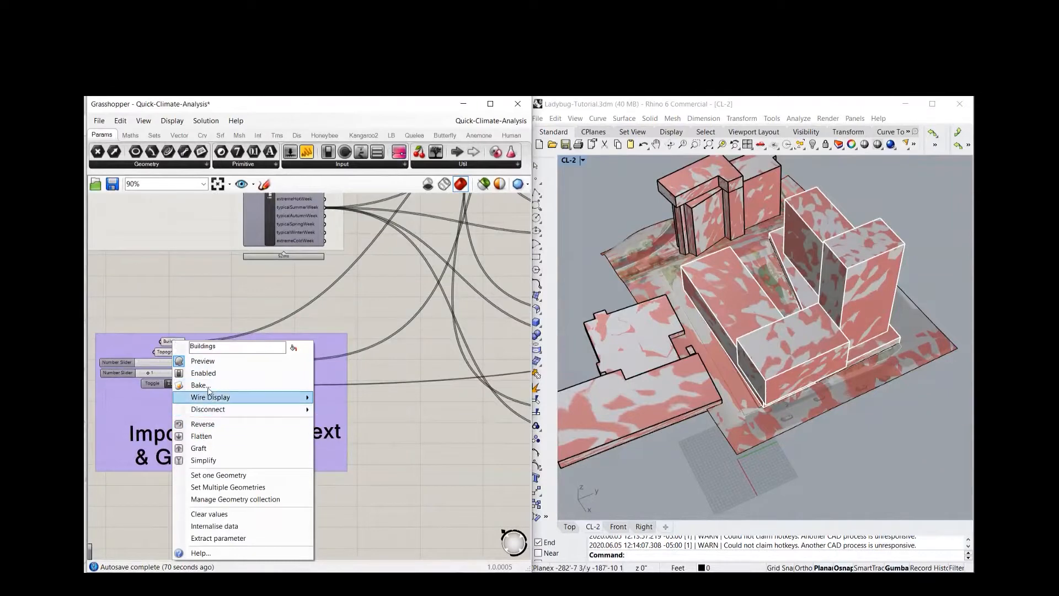
pyautogui.click(200, 361)
pyautogui.rightClick(176, 355)
pyautogui.click(196, 371)
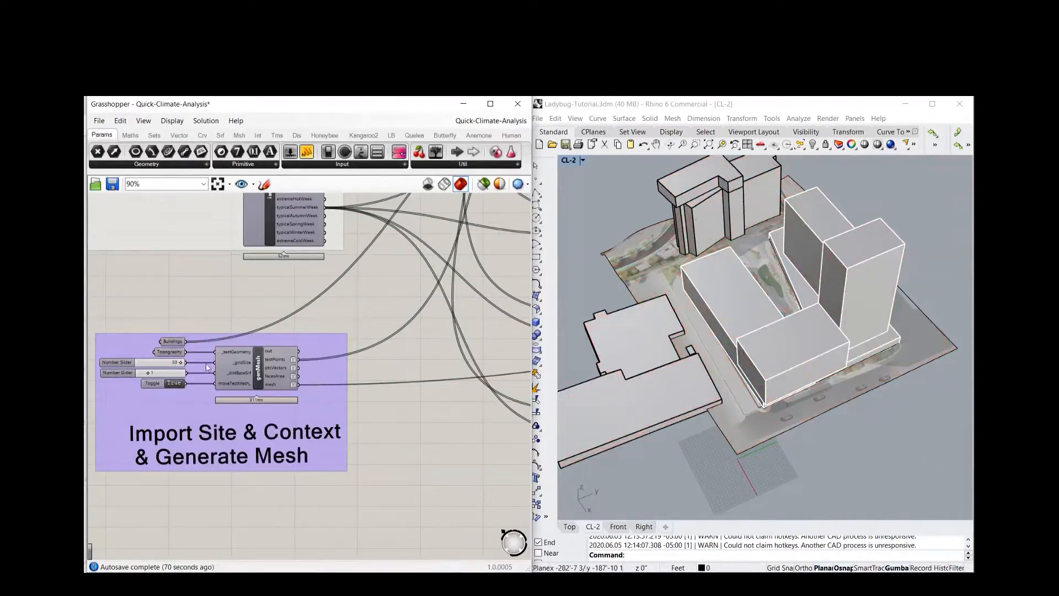
# Examine the Generate Average Spatial & Solar Adjusted Radiant Temperature group, including the SolarAdjustTemperature inputs and its run toggle
pyautogui.scroll(-3, 220, 341)
pyautogui.moveTo(226, 317); pyautogui.dragTo(199, 387, button='right')
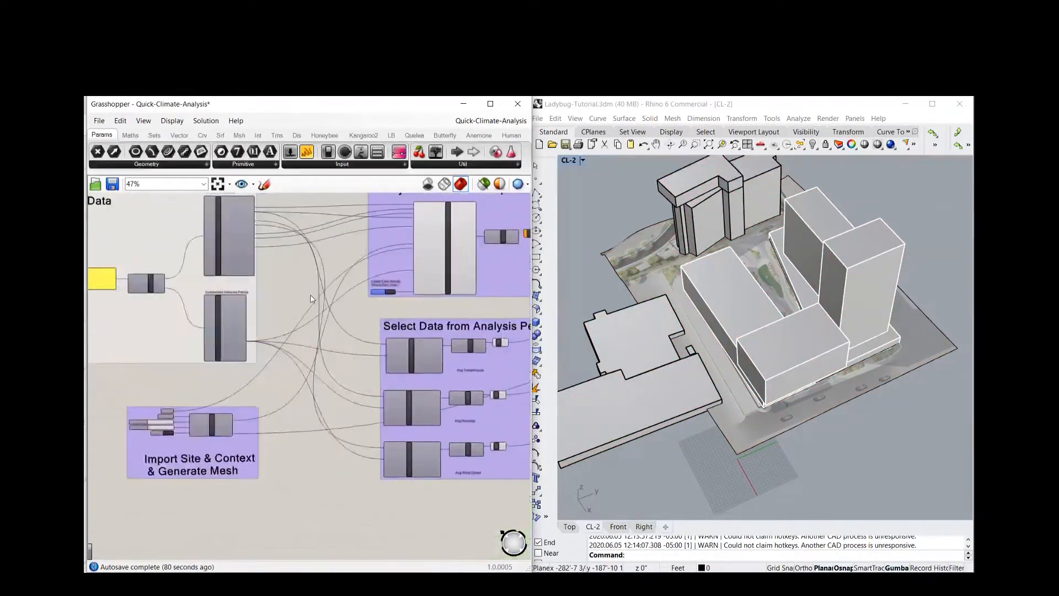
pyautogui.moveTo(310, 287); pyautogui.dragTo(246, 329, button='right')
pyautogui.moveTo(297, 302); pyautogui.dragTo(273, 307, button='right')
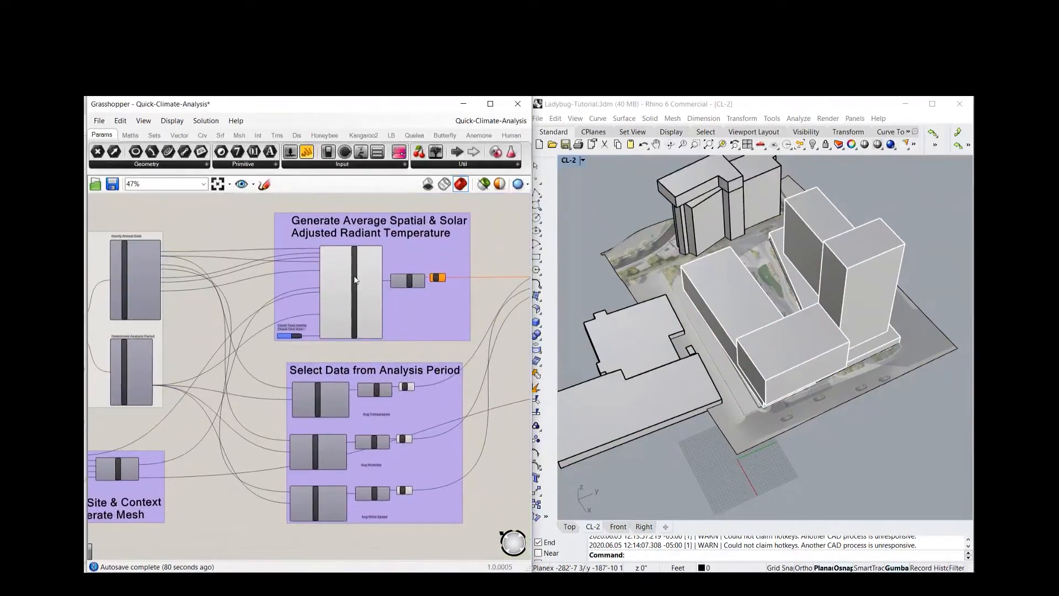
pyautogui.scroll(2, 357, 280)
pyautogui.scroll(1, 301, 282)
pyautogui.moveTo(250, 281); pyautogui.dragTo(200, 321, button='right')
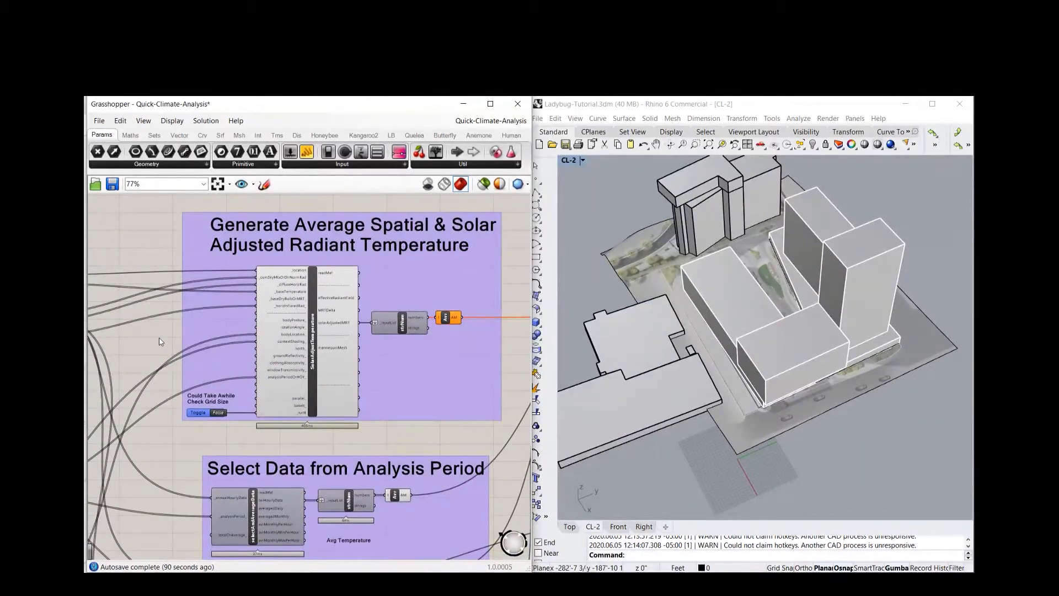
pyautogui.scroll(1, 160, 443)
pyautogui.moveTo(193, 432); pyautogui.dragTo(200, 430, button='right')
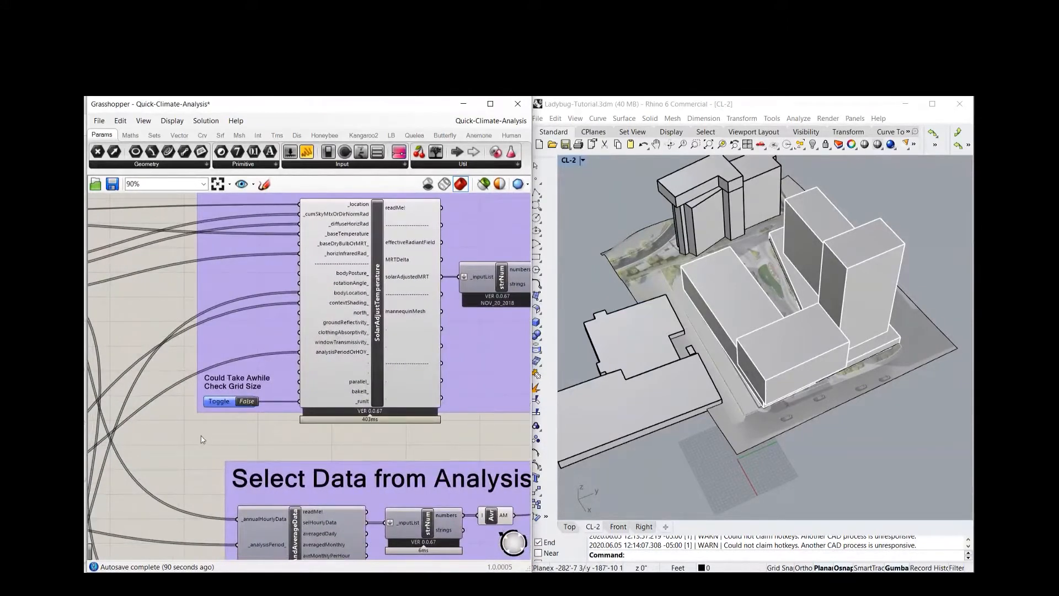
pyautogui.scroll(-2, 203, 438)
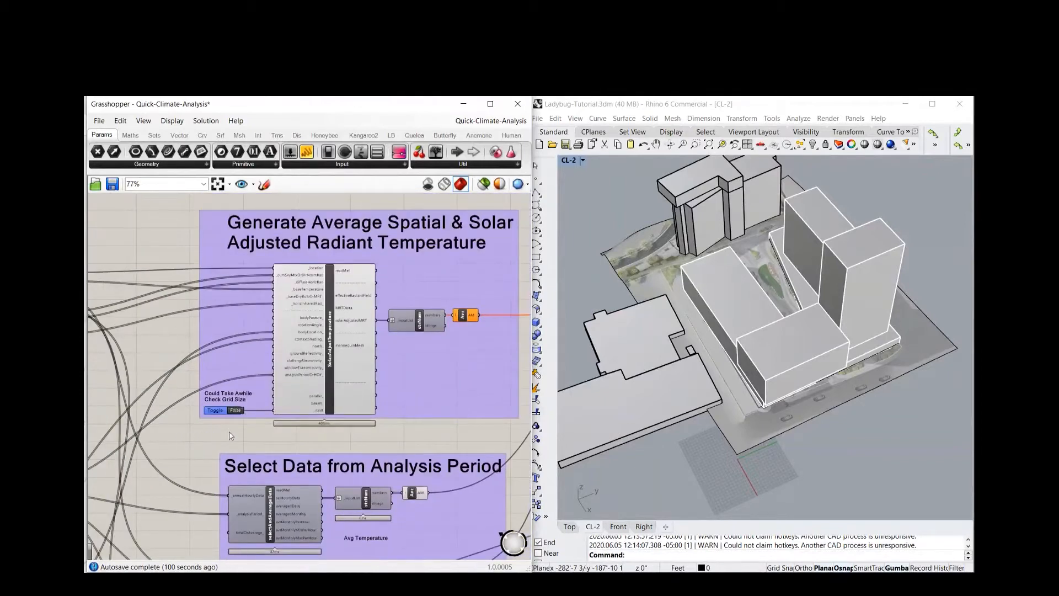
pyautogui.scroll(-3, 201, 426)
pyautogui.scroll(-3, 459, 439)
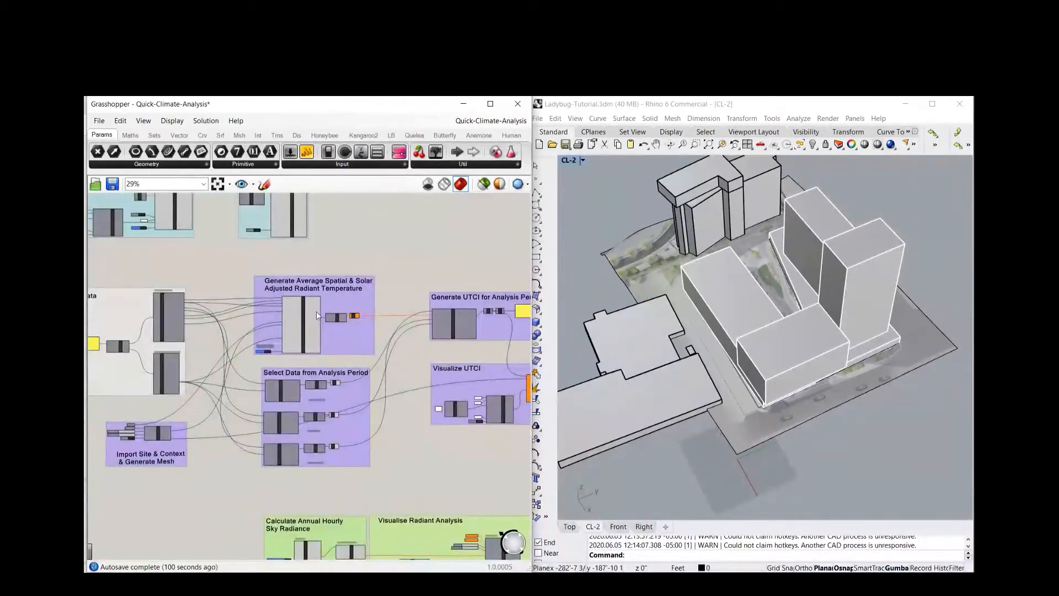
# Examine the Select Data from Analysis Period, Generate UTCI for Analysis Period, and Visualize UTCI groups and their connections
pyautogui.scroll(2, 323, 420)
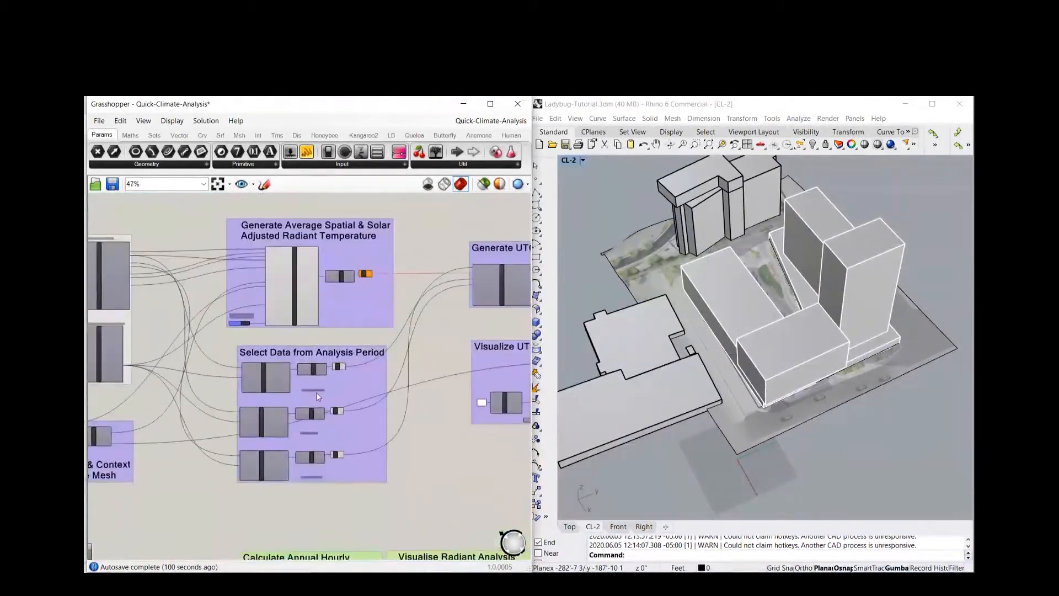
pyautogui.scroll(4, 316, 394)
pyautogui.moveTo(383, 496); pyautogui.dragTo(331, 422, button='right')
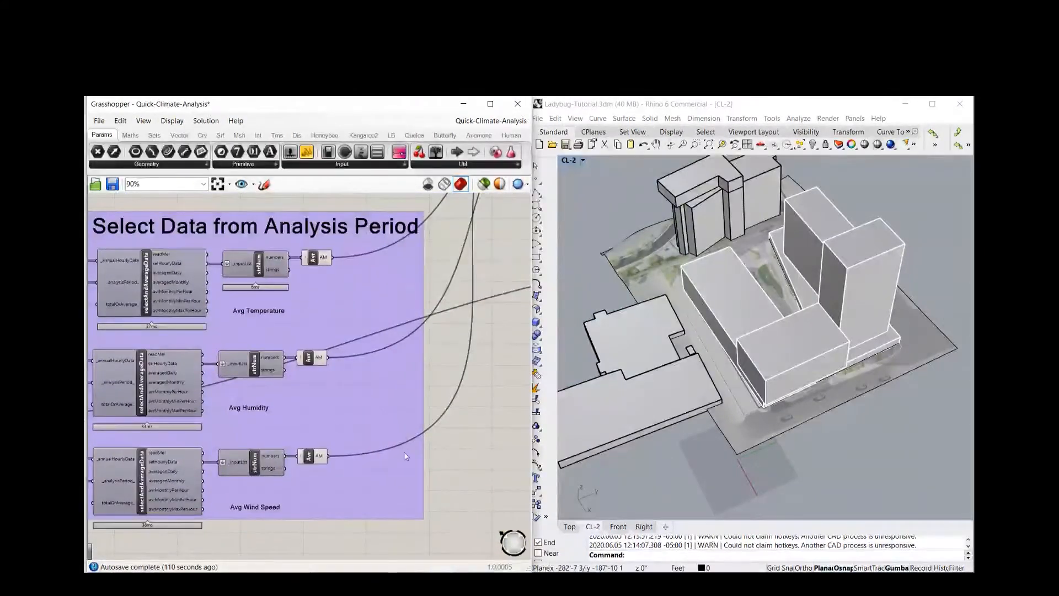
pyautogui.scroll(-3, 406, 457)
pyautogui.moveTo(408, 320); pyautogui.dragTo(261, 379, button='right')
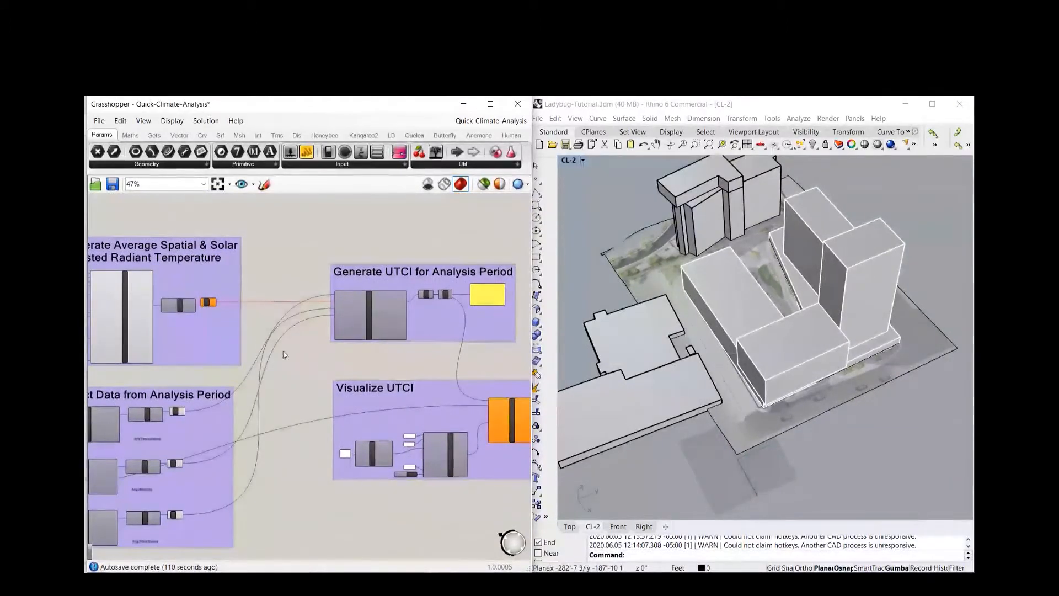
pyautogui.moveTo(365, 363); pyautogui.dragTo(270, 391, button='right')
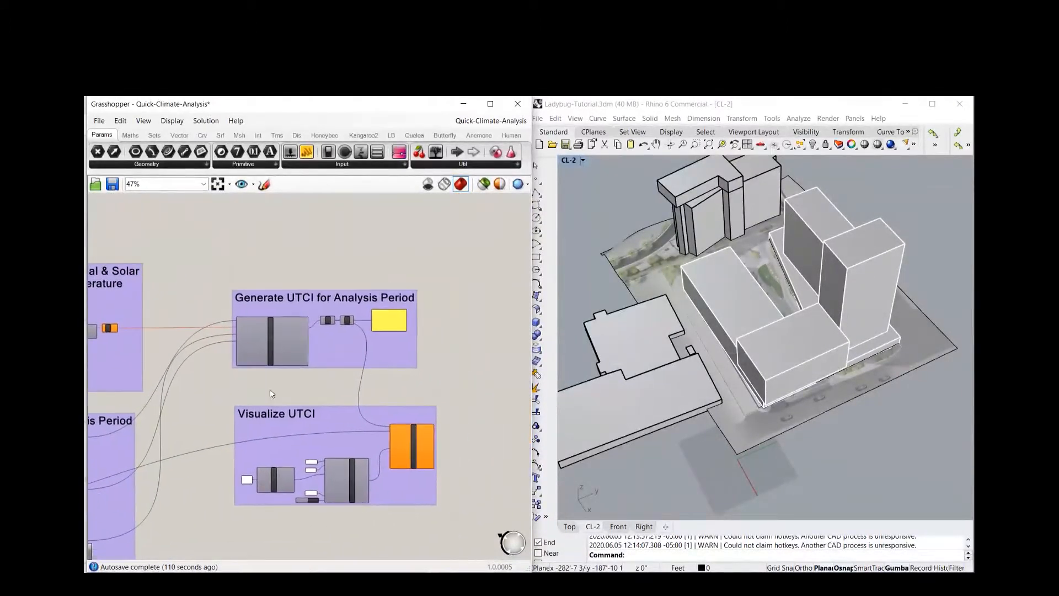
pyautogui.moveTo(196, 384); pyautogui.dragTo(210, 384, button='right')
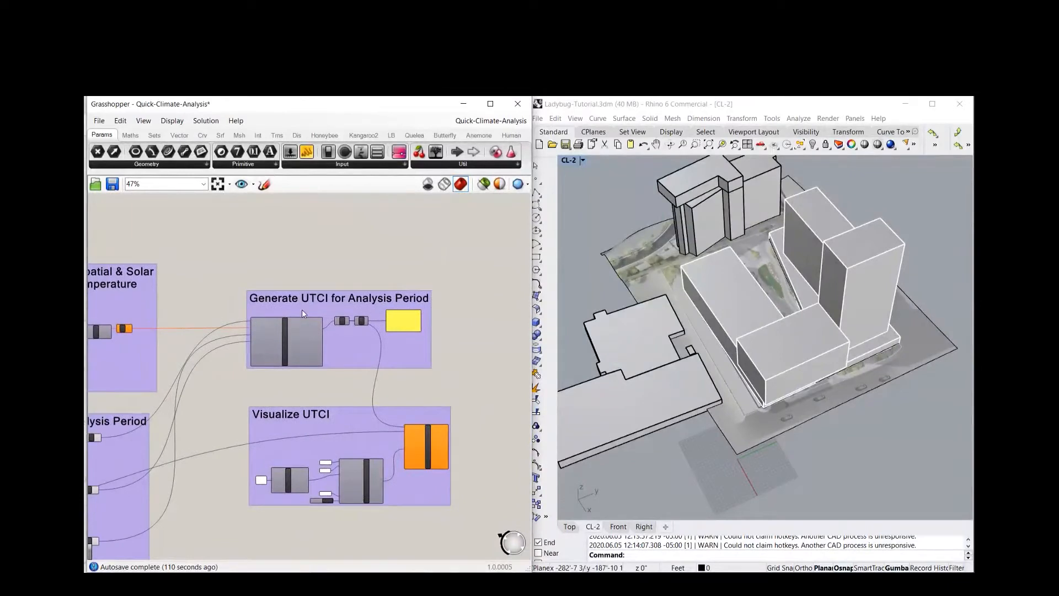
pyautogui.scroll(3, 302, 312)
pyautogui.moveTo(337, 406); pyautogui.dragTo(284, 405, button='right')
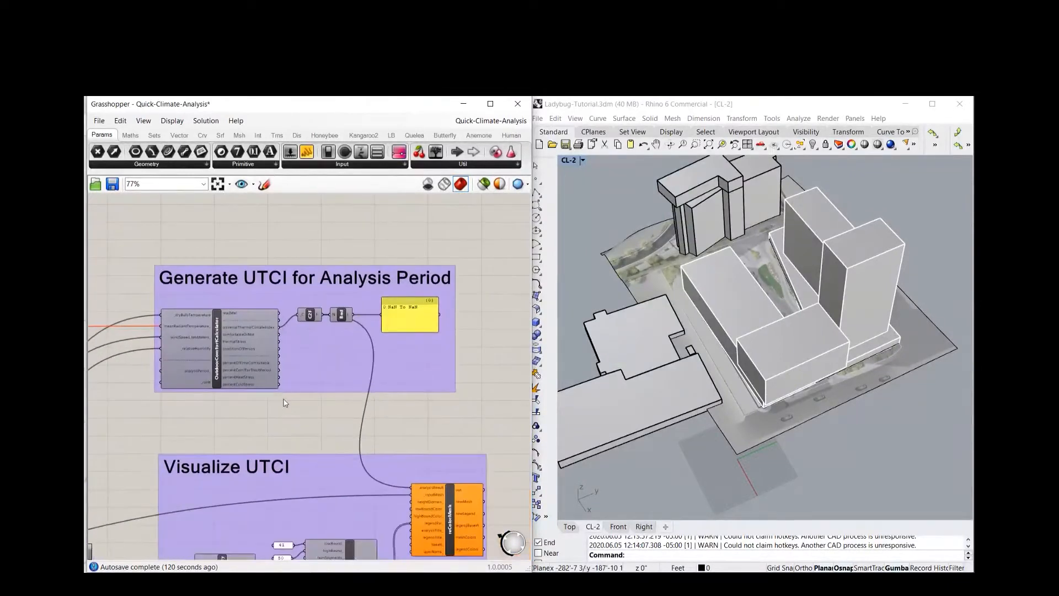
pyautogui.moveTo(295, 409); pyautogui.dragTo(286, 331, button='right')
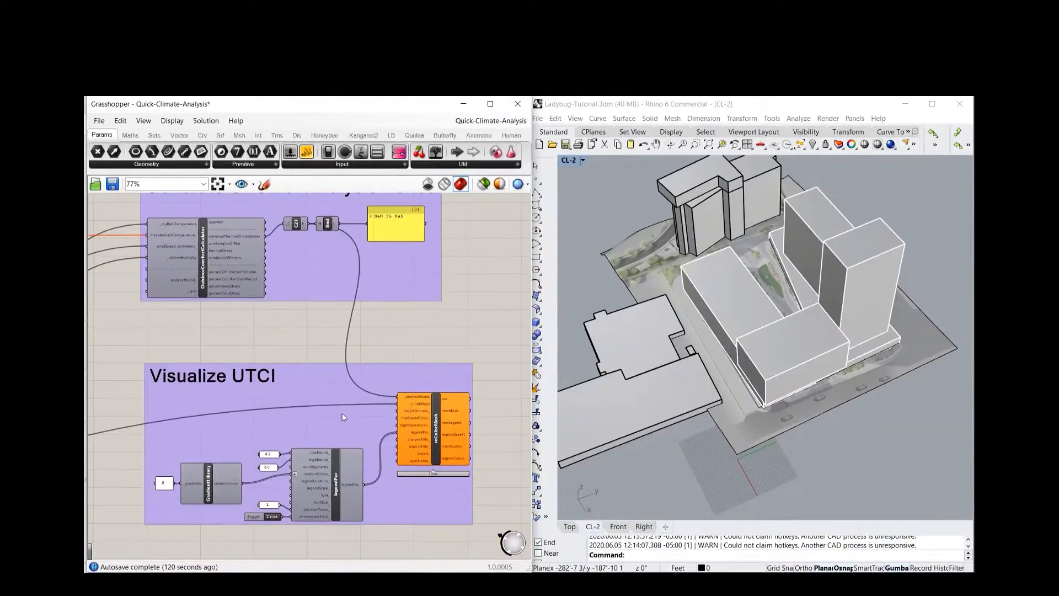
pyautogui.scroll(-4, 361, 415)
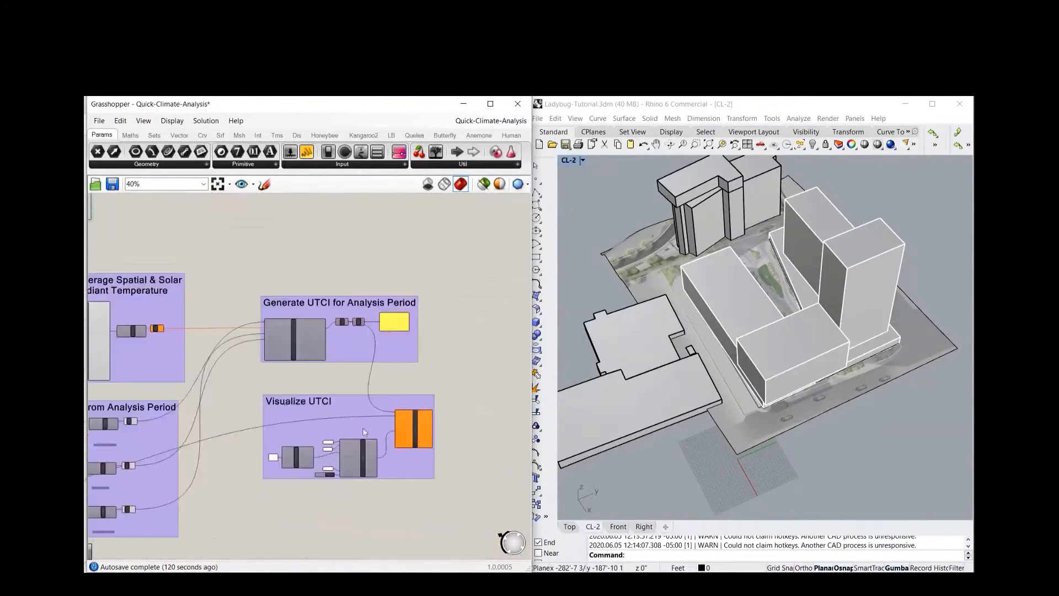
pyautogui.moveTo(408, 422); pyautogui.dragTo(318, 414, button='right')
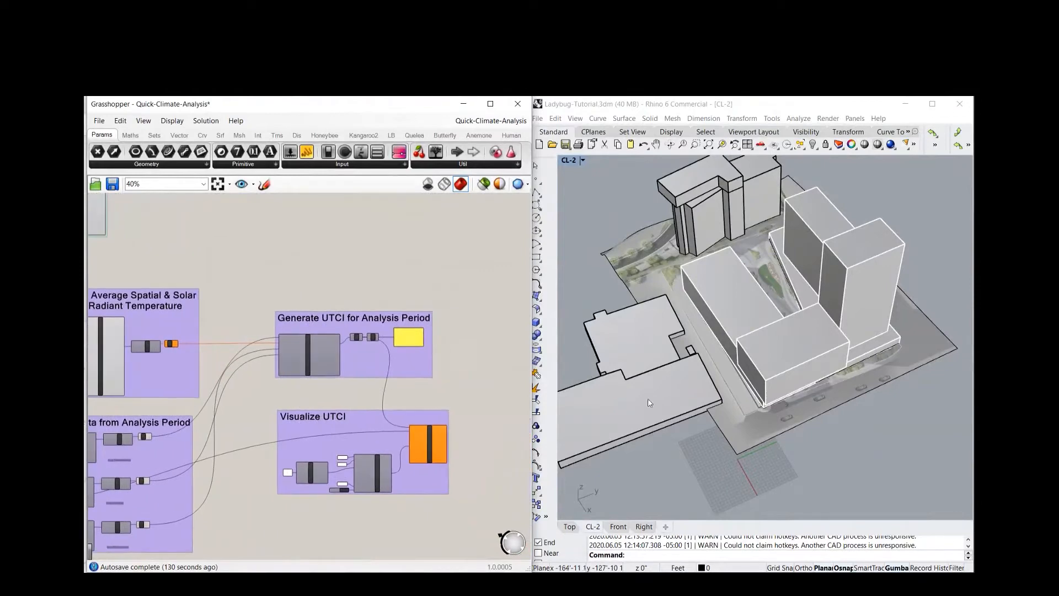
# Show the hidden objects in Rhino, then hide the terrain surface that overlaps the coloured comfort mesh
pyautogui.click(919, 457)
pyautogui.write('Show')
pyautogui.press('Return')
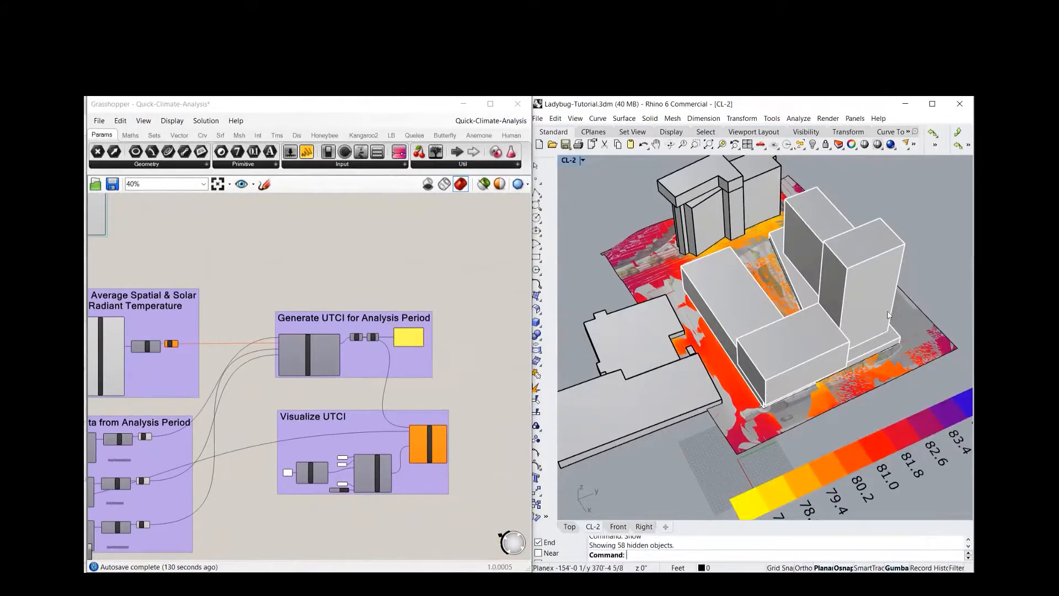
pyautogui.click(912, 316)
pyautogui.click(912, 315)
pyautogui.write('Hide')
pyautogui.press('Return')
pyautogui.scroll(-2, 636, 309)
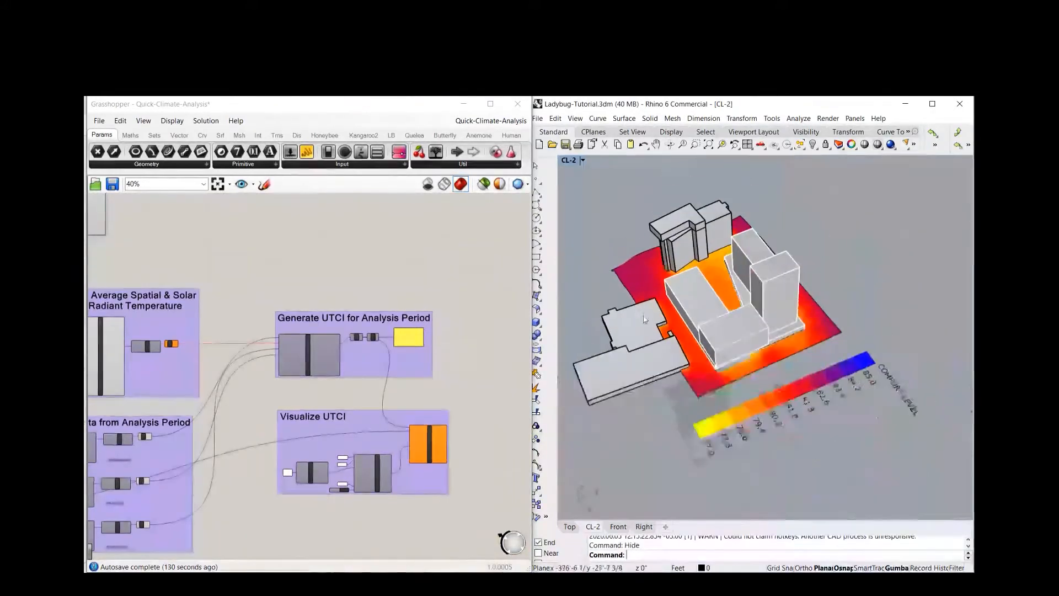
# Review the genMesh grid size slider and the legend and gradient settings in the Visualize UTCI group
pyautogui.scroll(-5, 353, 424)
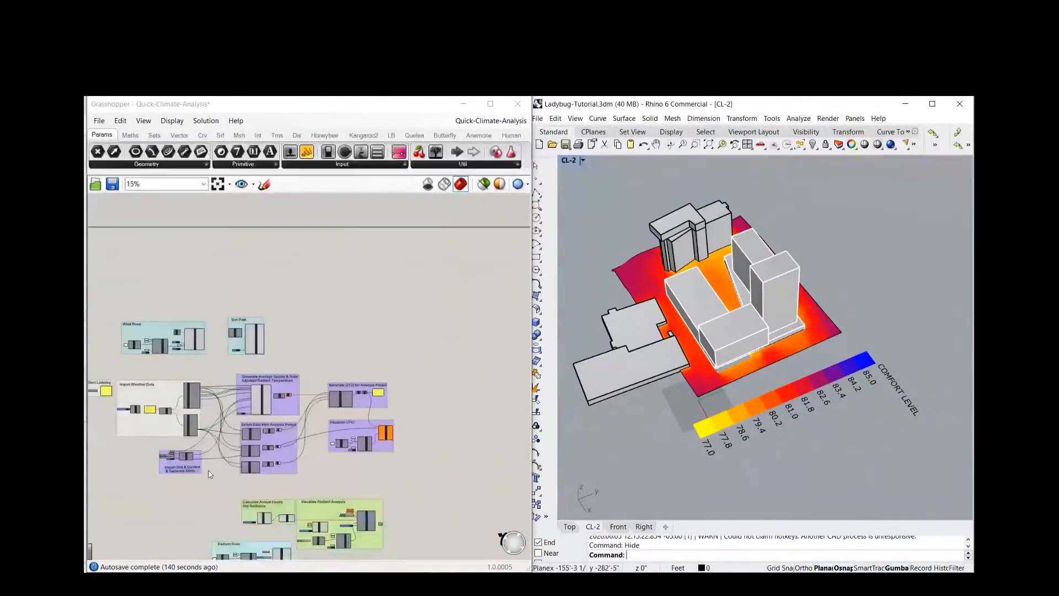
pyautogui.scroll(8, 229, 462)
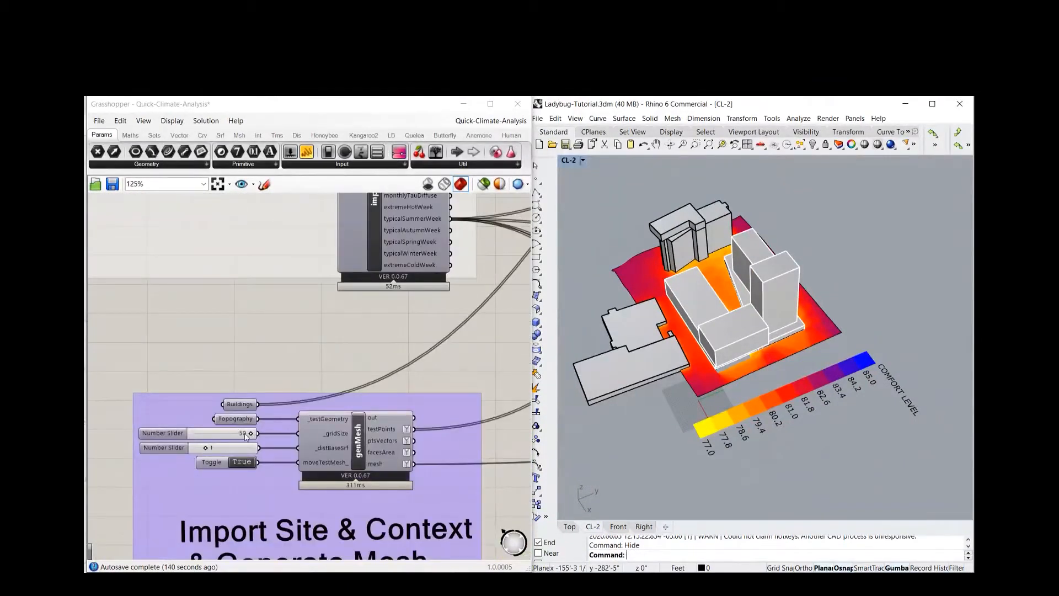
pyautogui.scroll(-7, 188, 432)
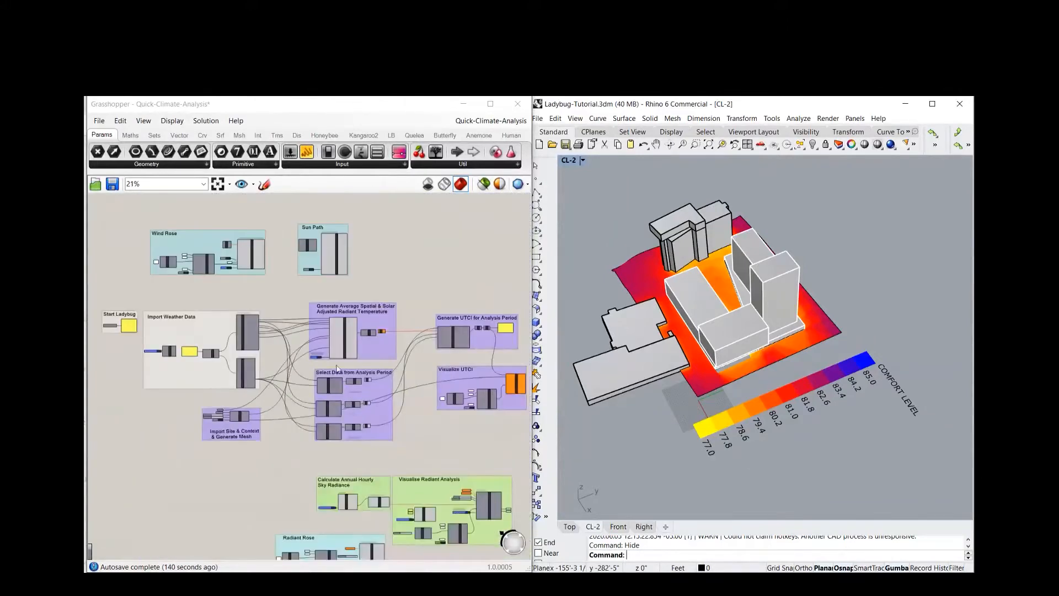
pyautogui.moveTo(476, 257); pyautogui.dragTo(417, 268, button='right')
pyautogui.scroll(4, 412, 314)
pyautogui.moveTo(412, 314); pyautogui.dragTo(337, 246, button='right')
pyautogui.scroll(3, 345, 458)
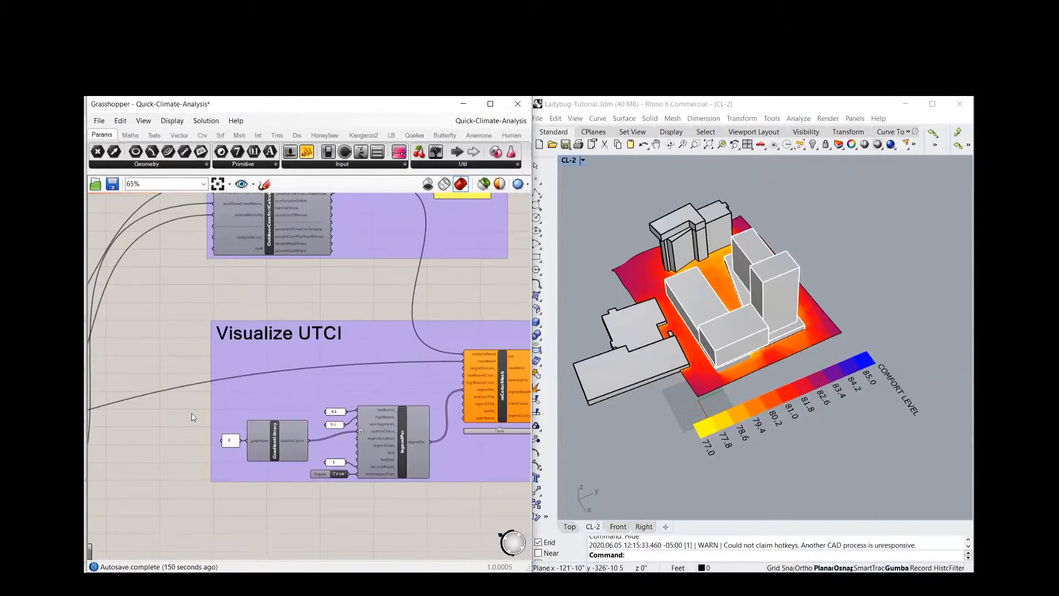
pyautogui.scroll(-2, 191, 413)
pyautogui.scroll(-2, 488, 506)
pyautogui.scroll(-3, 489, 506)
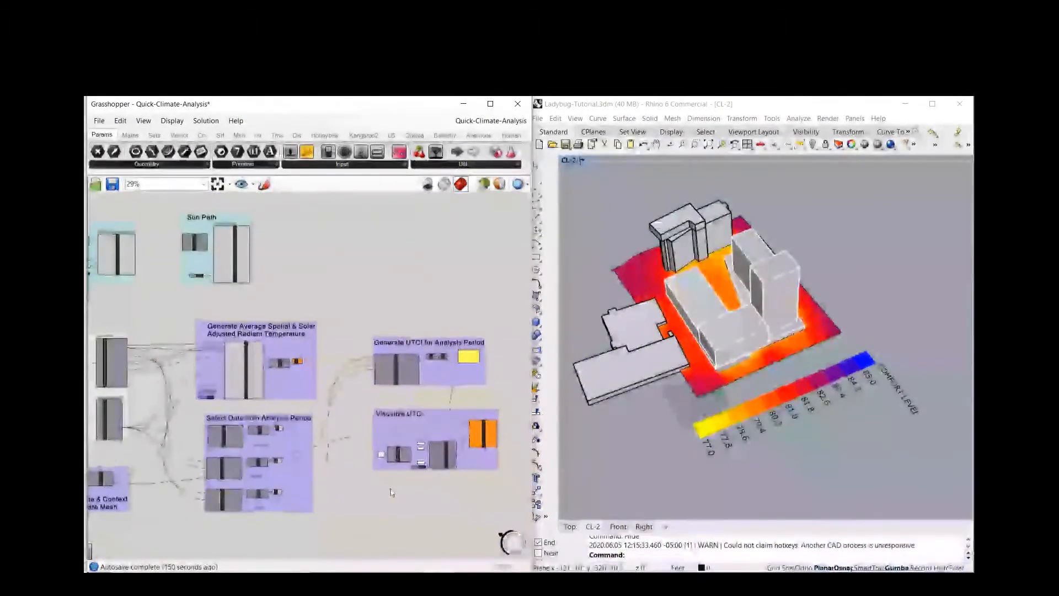
# Connect the location output of the importEPW component to the _location input of the sunPath component
pyautogui.scroll(-1, 391, 492)
pyautogui.moveTo(256, 359); pyautogui.dragTo(380, 442, button='right')
pyautogui.scroll(5, 309, 395)
pyautogui.moveTo(318, 334); pyautogui.dragTo(254, 343, button='right')
pyautogui.scroll(5, 382, 337)
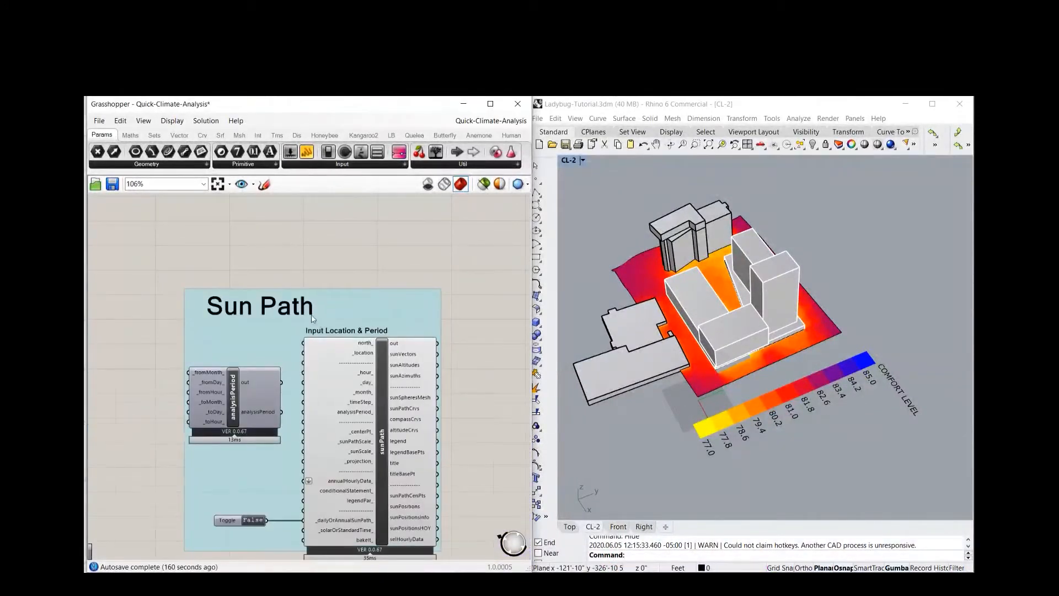
pyautogui.scroll(-1, 311, 318)
pyautogui.moveTo(471, 411); pyautogui.dragTo(421, 342, button='right')
pyautogui.scroll(-4, 458, 379)
pyautogui.moveTo(147, 536); pyautogui.dragTo(229, 510, button='right')
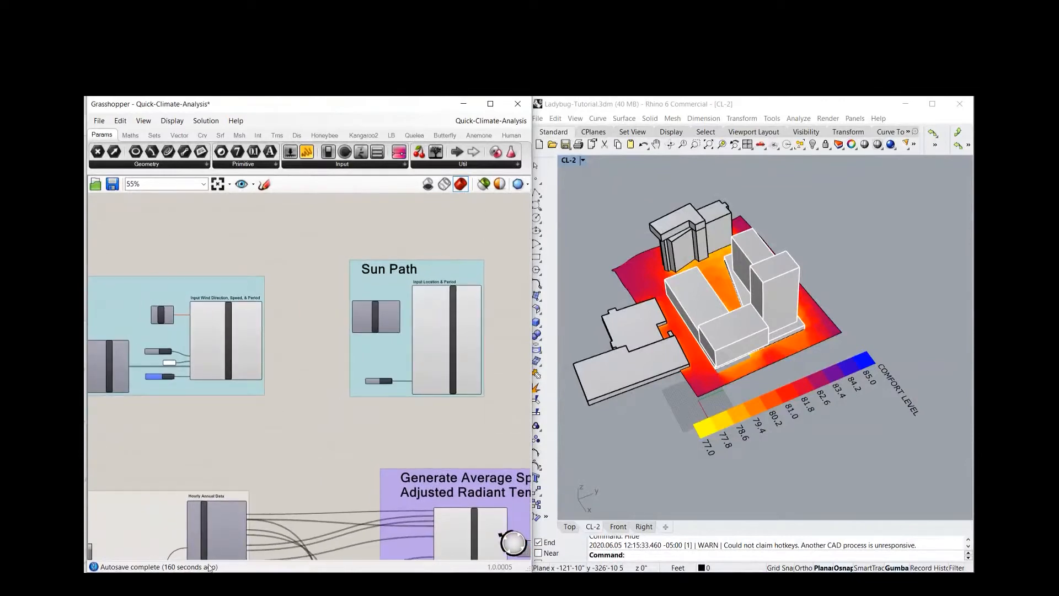
pyautogui.scroll(6, 239, 512)
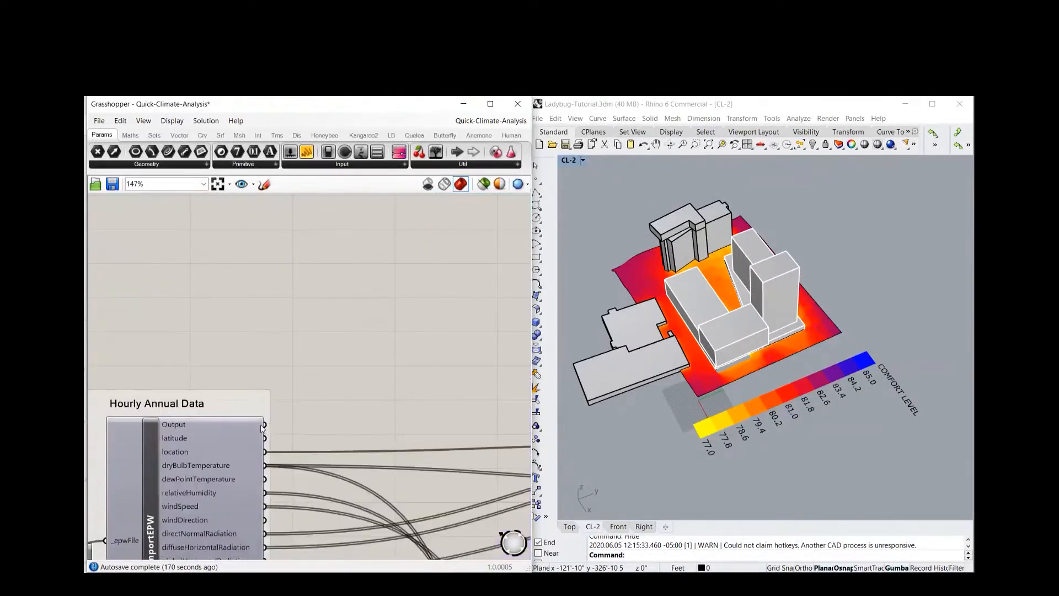
pyautogui.moveTo(265, 438); pyautogui.dragTo(469, 212)
pyautogui.scroll(-3, 362, 347)
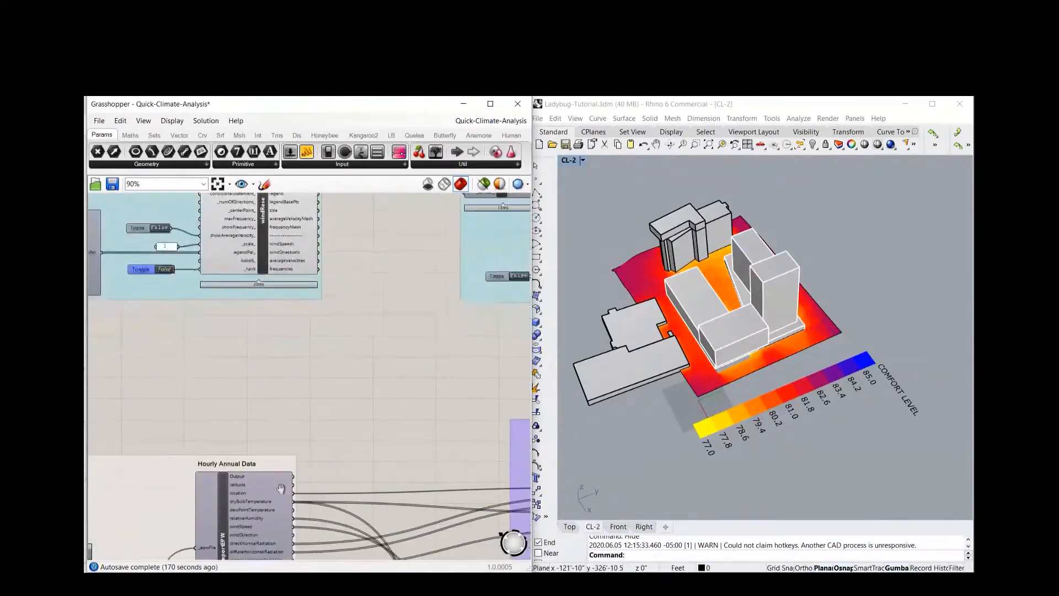
pyautogui.moveTo(289, 494); pyautogui.dragTo(309, 282)
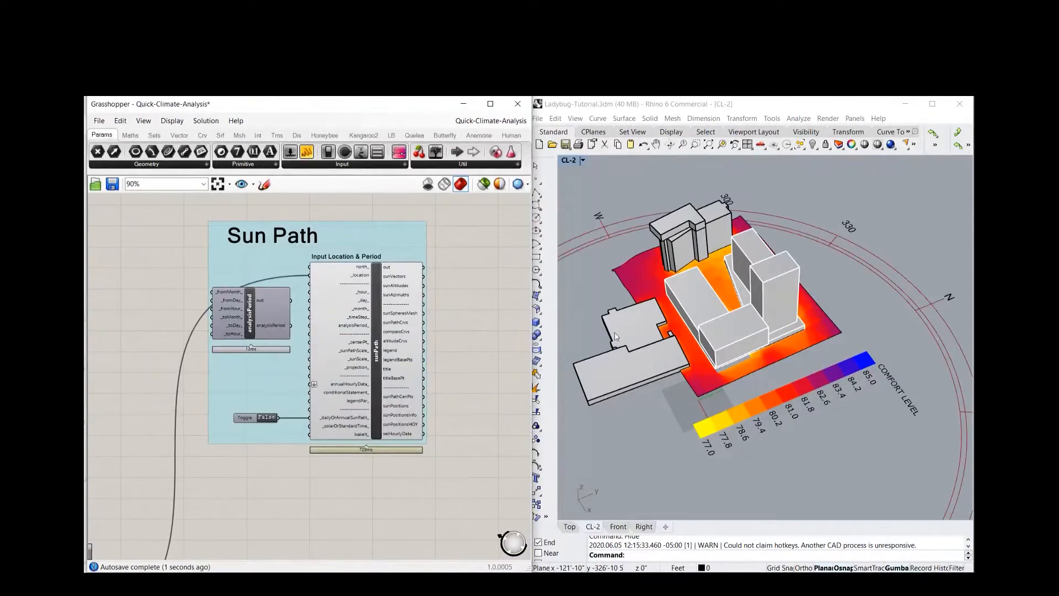
# Set the _dailyOrAnnualSunPath toggle of the sunPath component to True and inspect the sun path around the Rhino model
pyautogui.scroll(-5, 760, 236)
pyautogui.click(700, 303)
pyautogui.moveTo(700, 305); pyautogui.dragTo(691, 262, button='right')
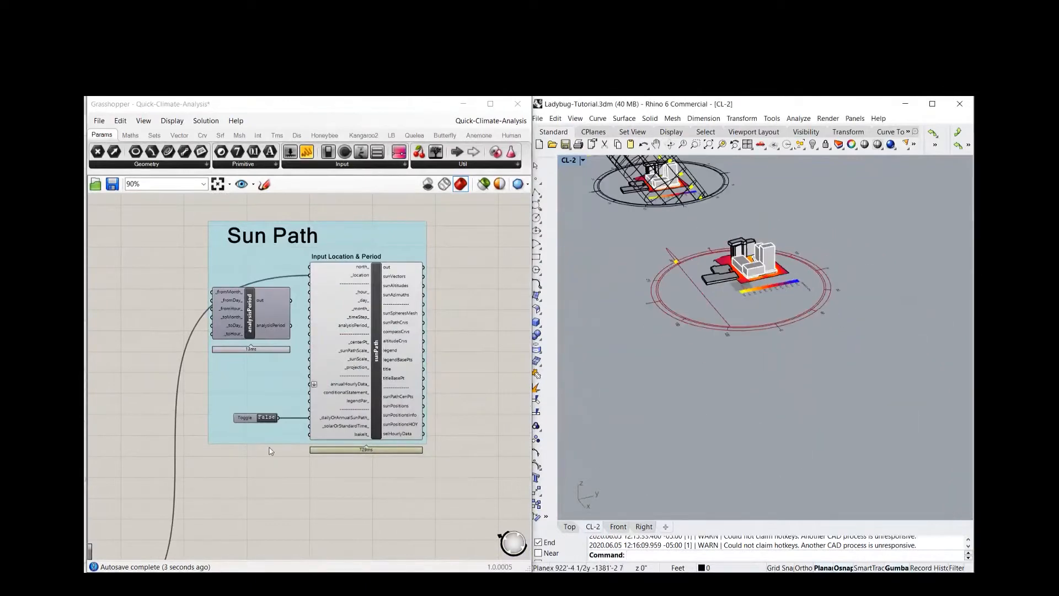
pyautogui.scroll(2, 251, 425)
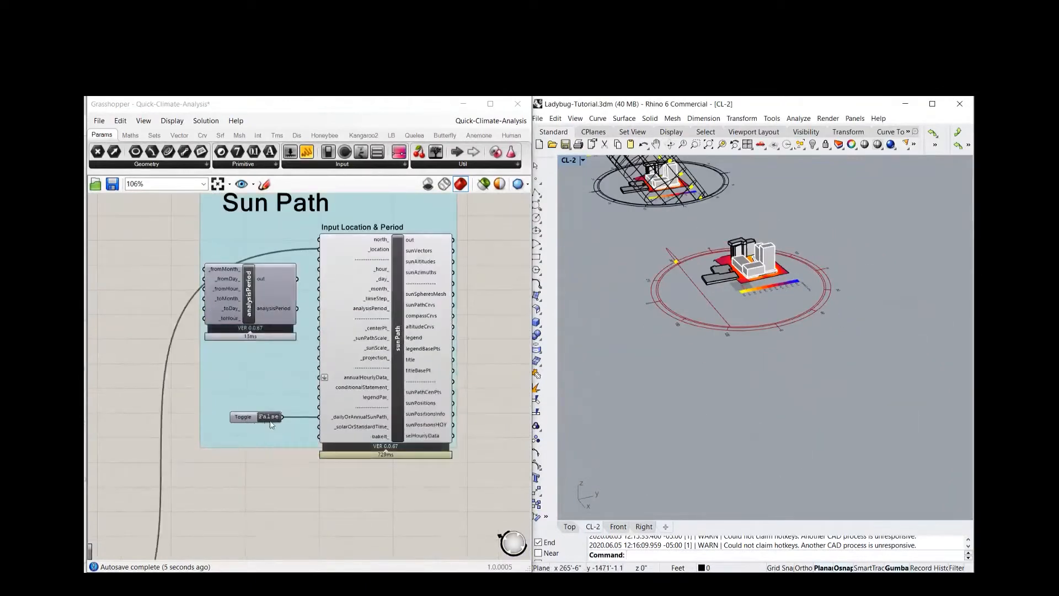
pyautogui.doubleClick(267, 418)
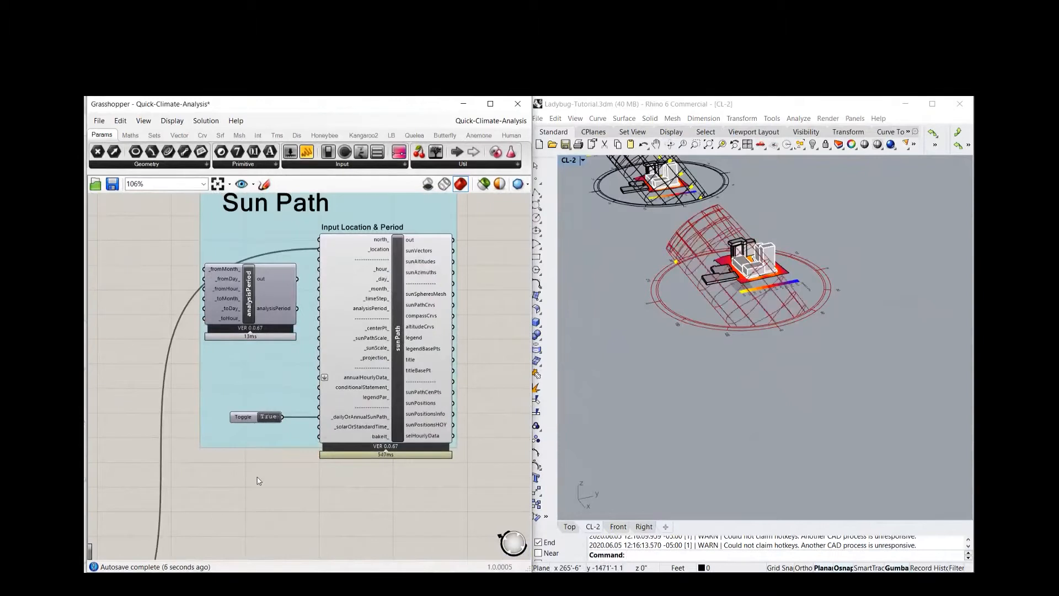
pyautogui.moveTo(751, 396); pyautogui.dragTo(687, 379, button='right')
pyautogui.scroll(4, 730, 224)
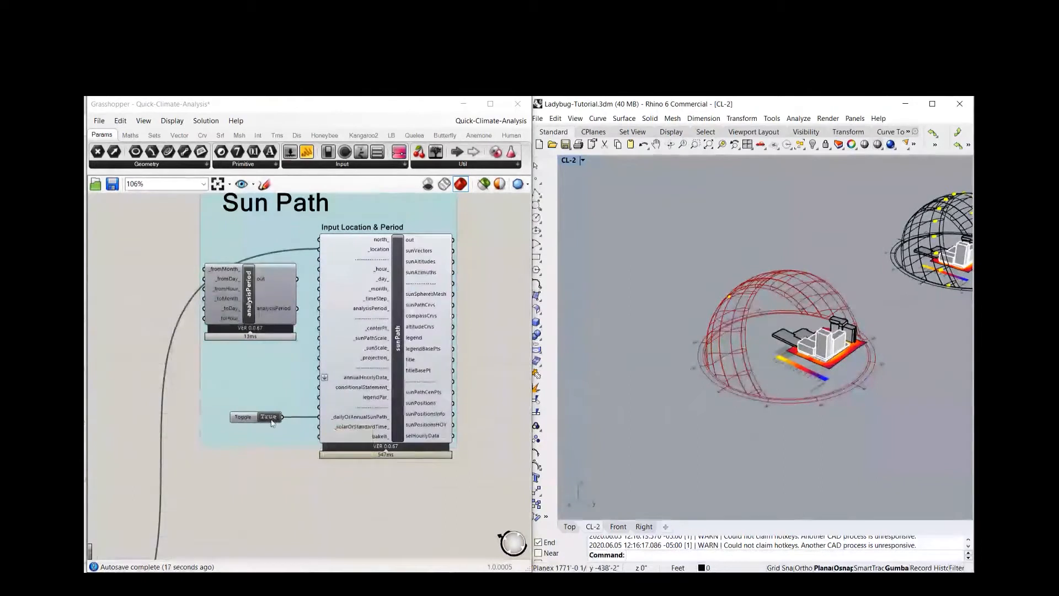
pyautogui.scroll(-3, 247, 471)
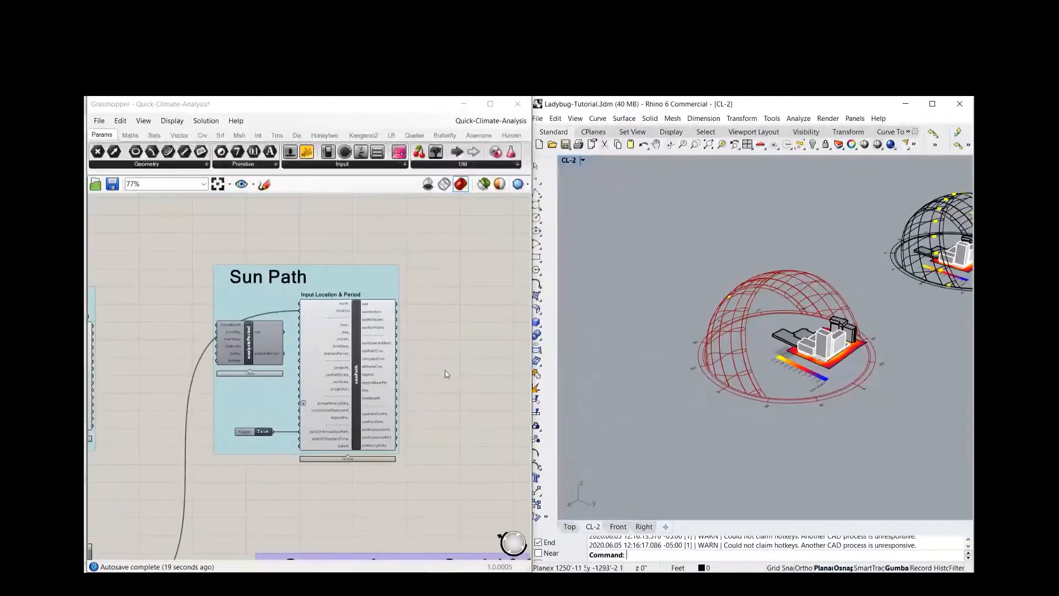
pyautogui.rightClick(300, 315)
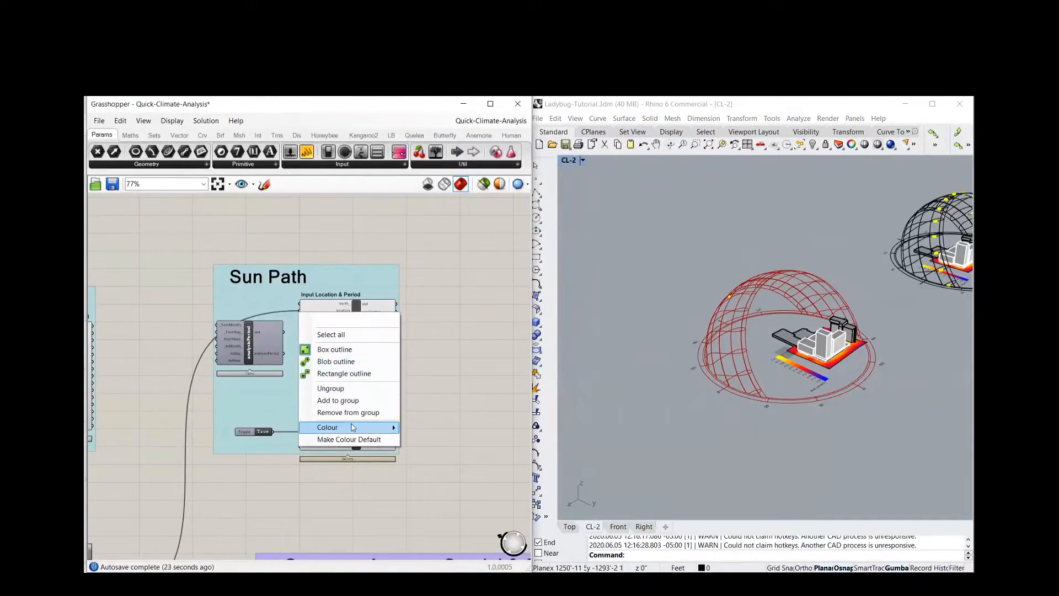
pyautogui.click(426, 339)
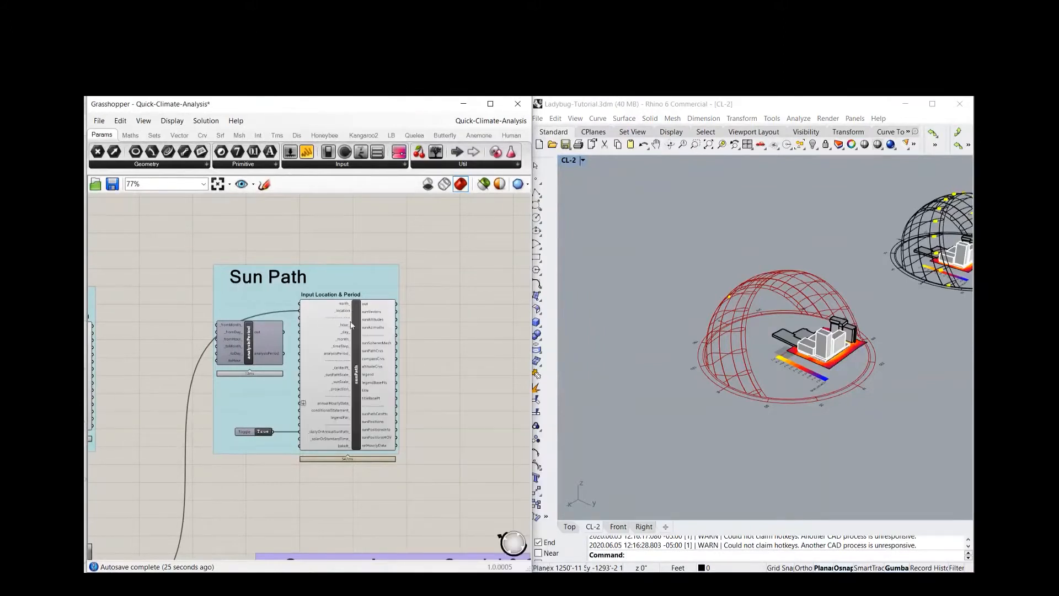
pyautogui.scroll(2, 338, 307)
pyautogui.rightClick(343, 311)
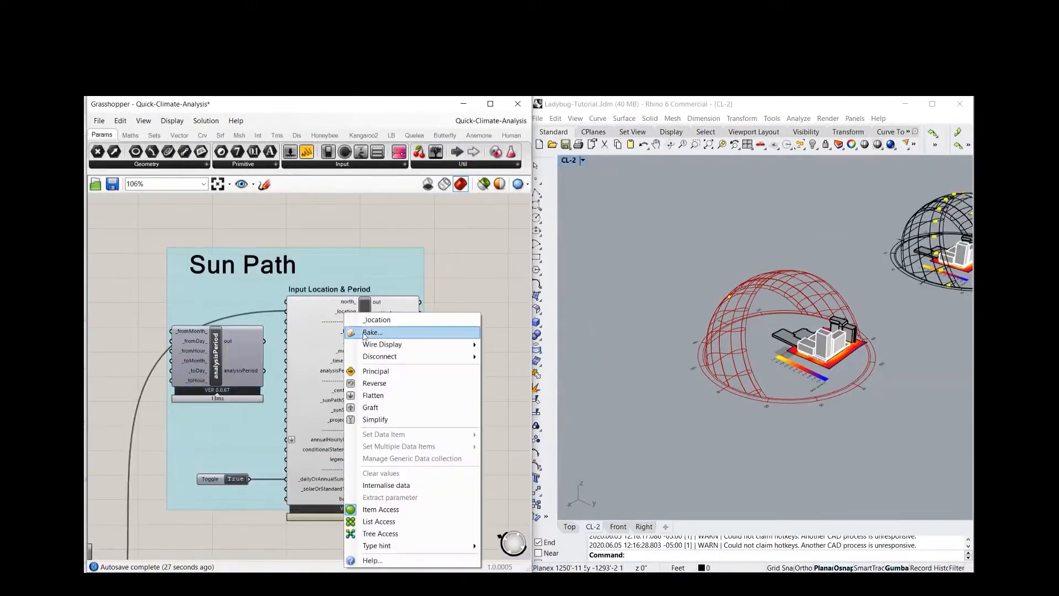
pyautogui.click(476, 271)
# Examine the Wind Rose group, including the windRose component's wind direction, wind speed and analysis period inputs
pyautogui.scroll(-5, 294, 353)
pyautogui.moveTo(255, 281)
pyautogui.mouseDown(button='right')
pyautogui.moveTo(367, 265)
pyautogui.moveTo(369, 277)
pyautogui.mouseUp(button='right')
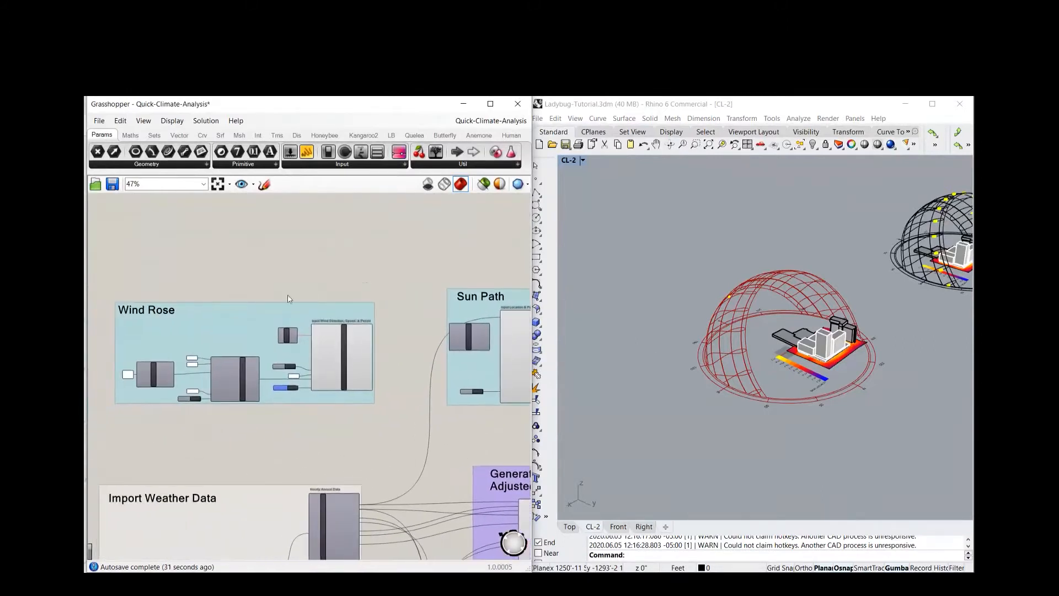
pyautogui.moveTo(177, 455); pyautogui.dragTo(217, 470, button='right')
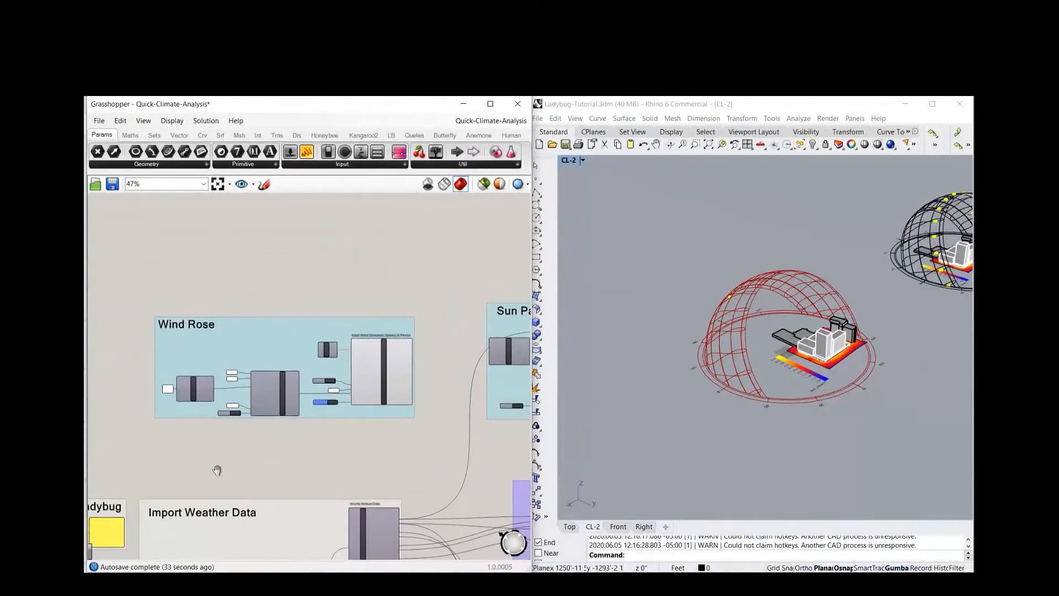
pyautogui.scroll(4, 136, 393)
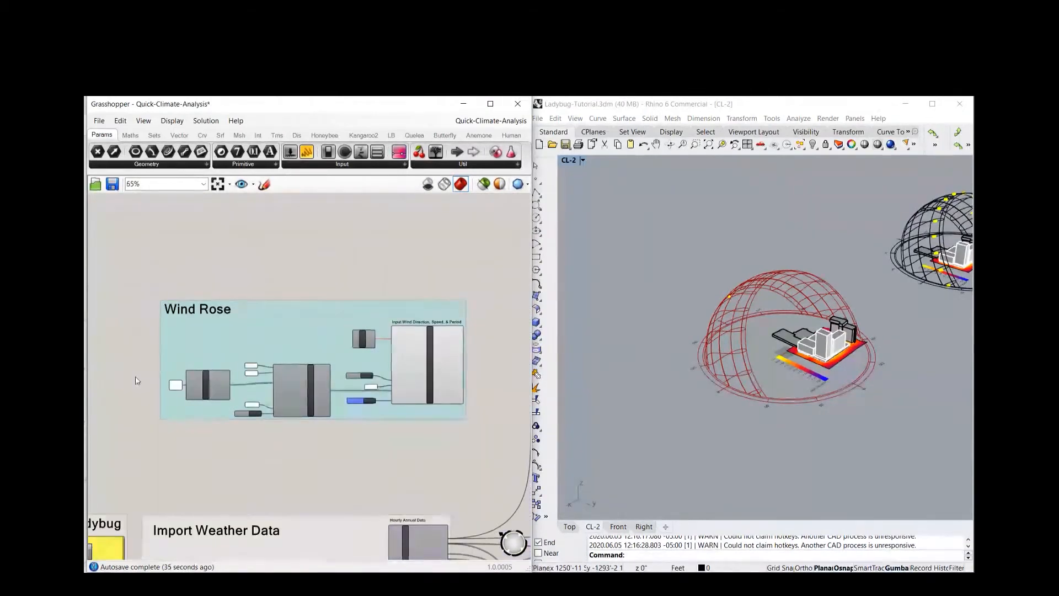
pyautogui.moveTo(277, 248); pyautogui.dragTo(236, 266, button='right')
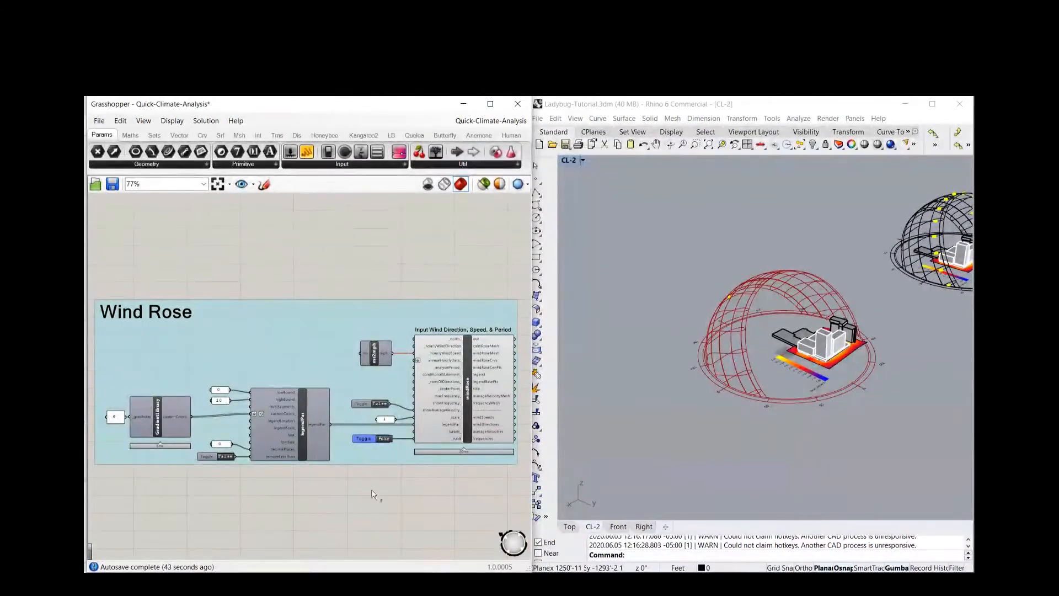
pyautogui.scroll(3, 373, 494)
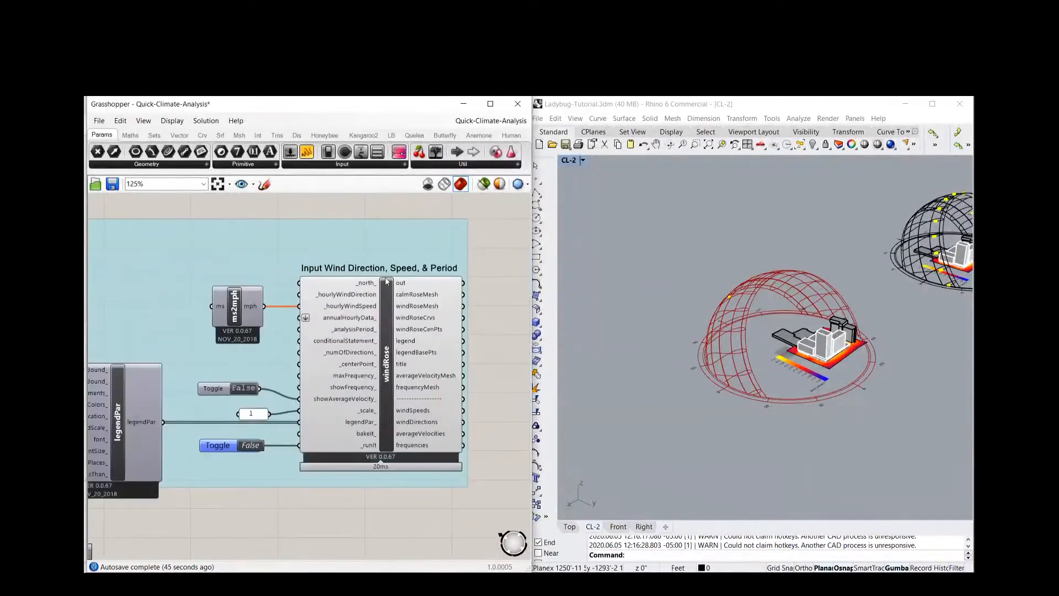
pyautogui.scroll(-5, 356, 274)
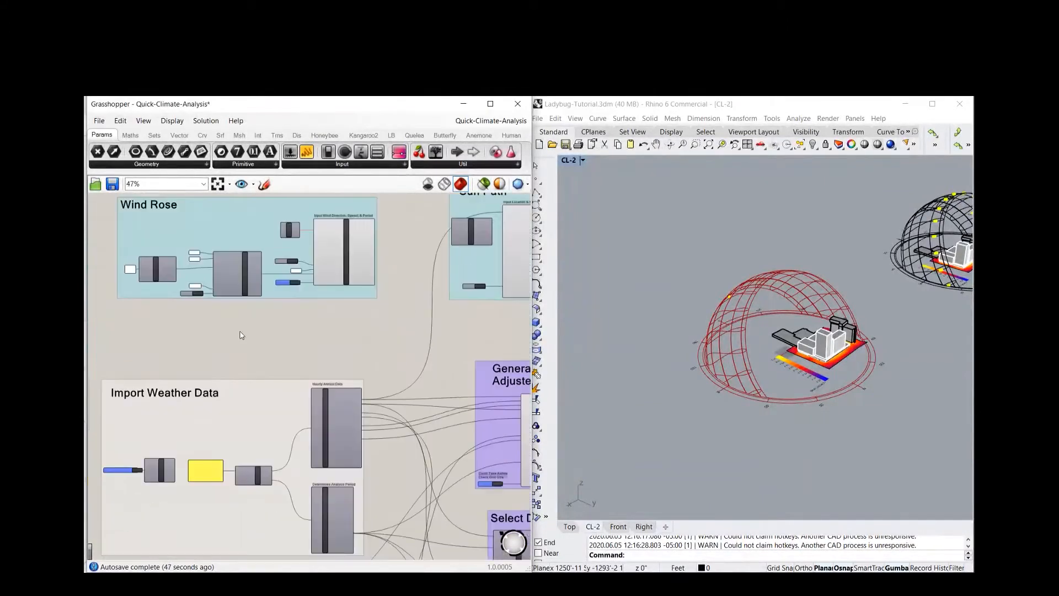
# Move the Wind Rose group directly above Import Weather Data and connect the importEPW windSpeed output to the ms2mph converter's ms input
pyautogui.moveTo(242, 241); pyautogui.dragTo(231, 316)
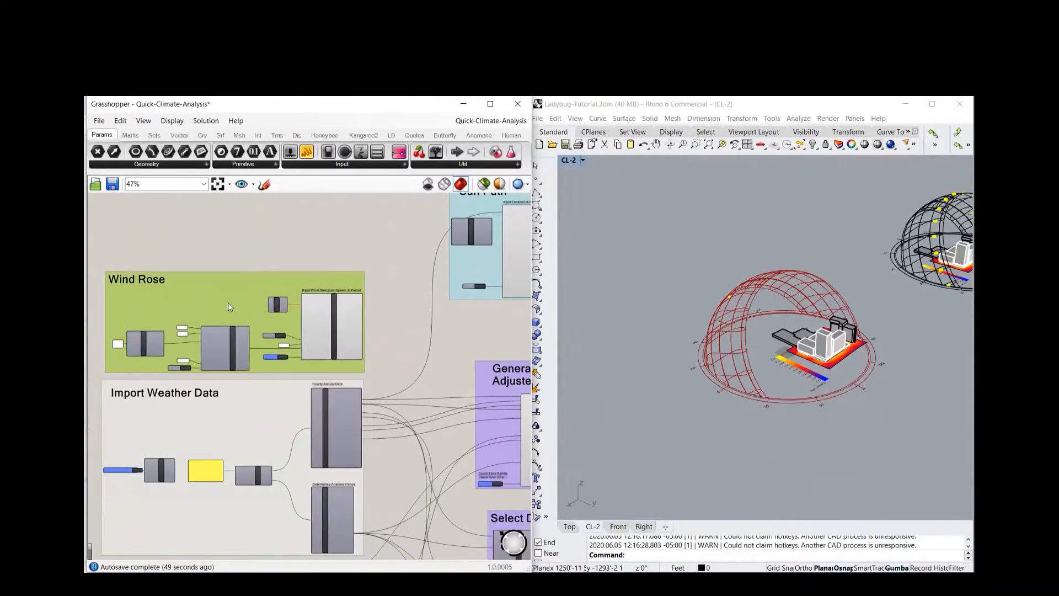
pyautogui.scroll(7, 294, 435)
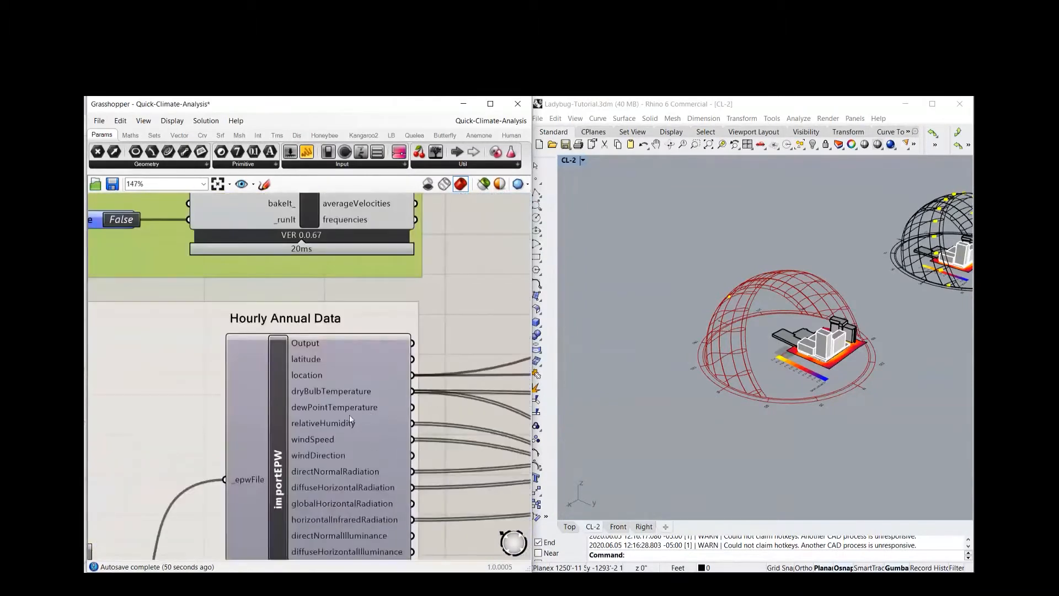
pyautogui.scroll(-1, 349, 420)
pyautogui.moveTo(379, 386); pyautogui.dragTo(155, 281)
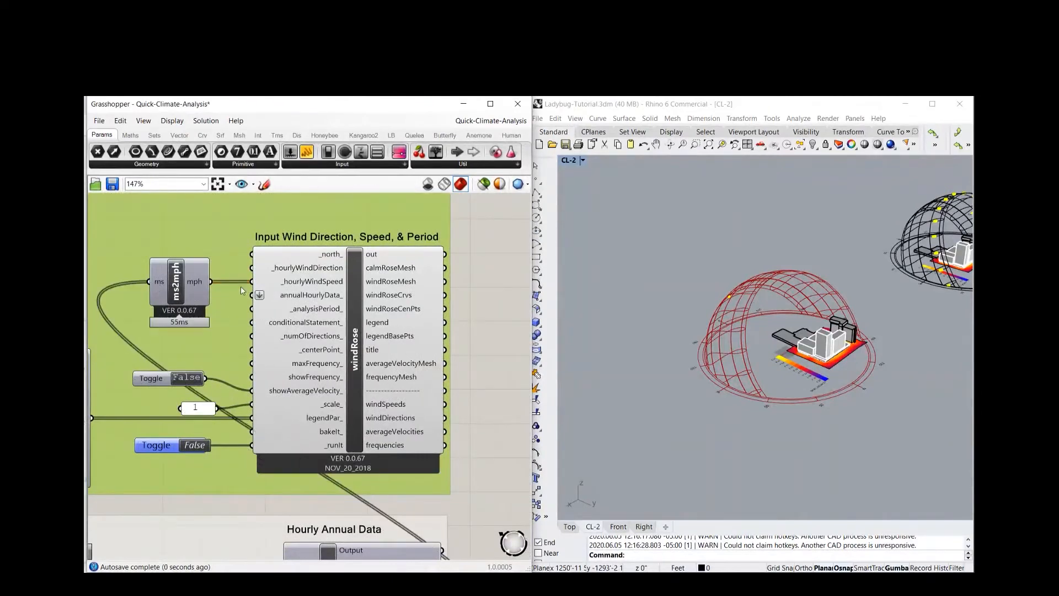
# Connect the windDirection output of the importEPW component to the _hourlyWindDirection input of the windRose component
pyautogui.scroll(-3, 241, 287)
pyautogui.moveTo(398, 385); pyautogui.dragTo(391, 272, button='right')
pyautogui.scroll(4, 343, 380)
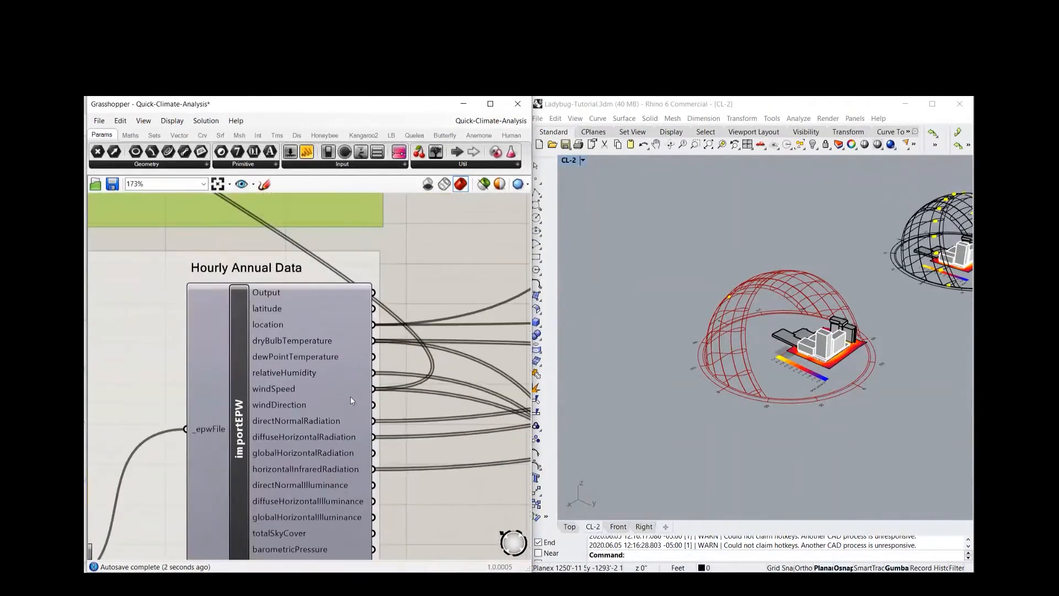
pyautogui.moveTo(375, 409); pyautogui.dragTo(190, 279)
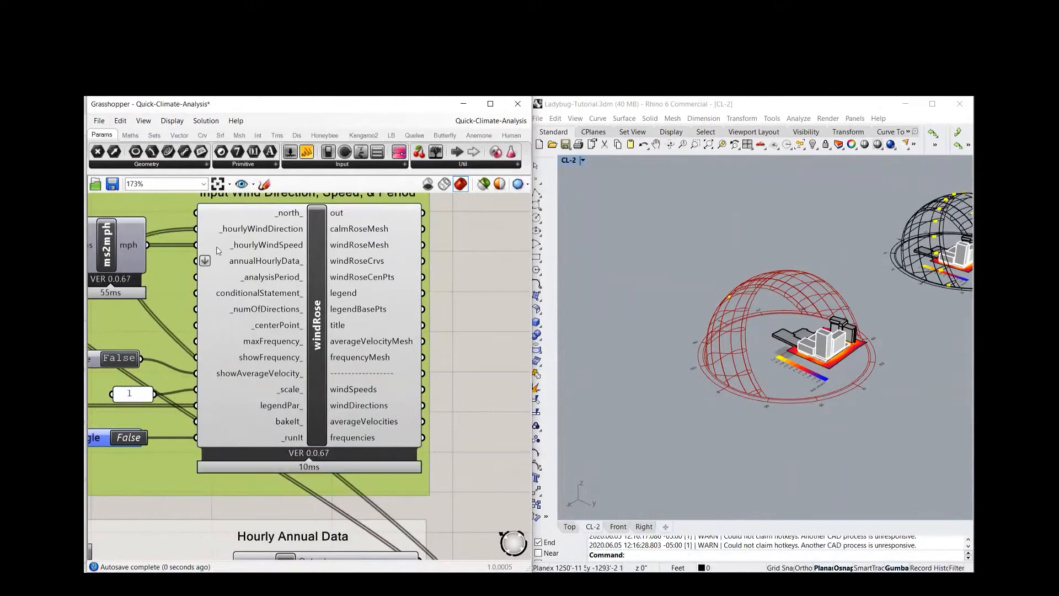
# Connect the typicalSummerWeek output of the importSTAT component to the _analysisPeriod_ input of the windRose component
pyautogui.scroll(-4, 254, 230)
pyautogui.scroll(5, 320, 354)
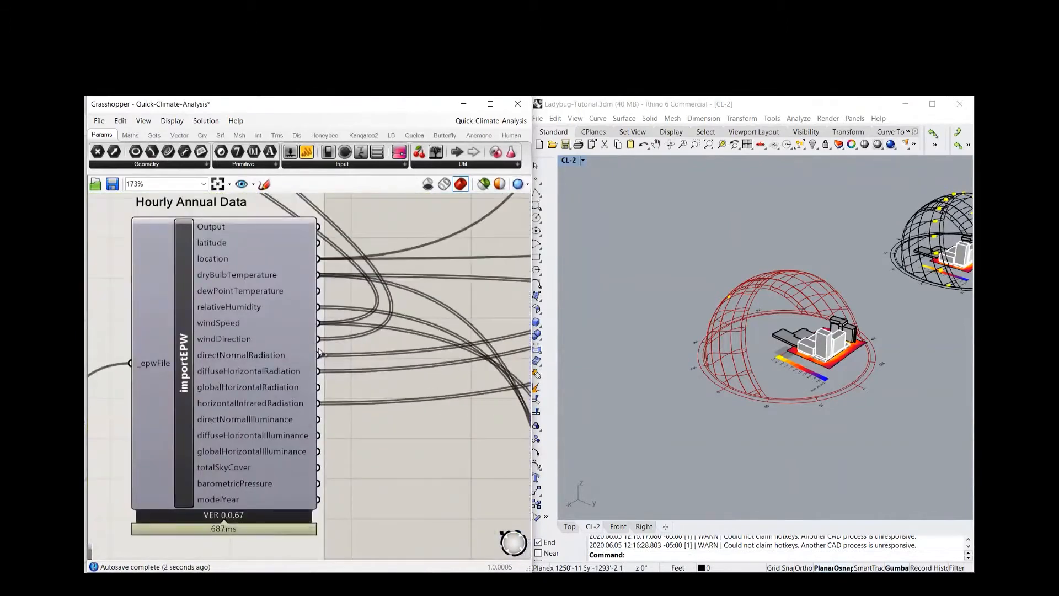
pyautogui.scroll(-4, 335, 365)
pyautogui.moveTo(351, 273); pyautogui.dragTo(363, 218, button='right')
pyautogui.moveTo(368, 463); pyautogui.dragTo(346, 380, button='right')
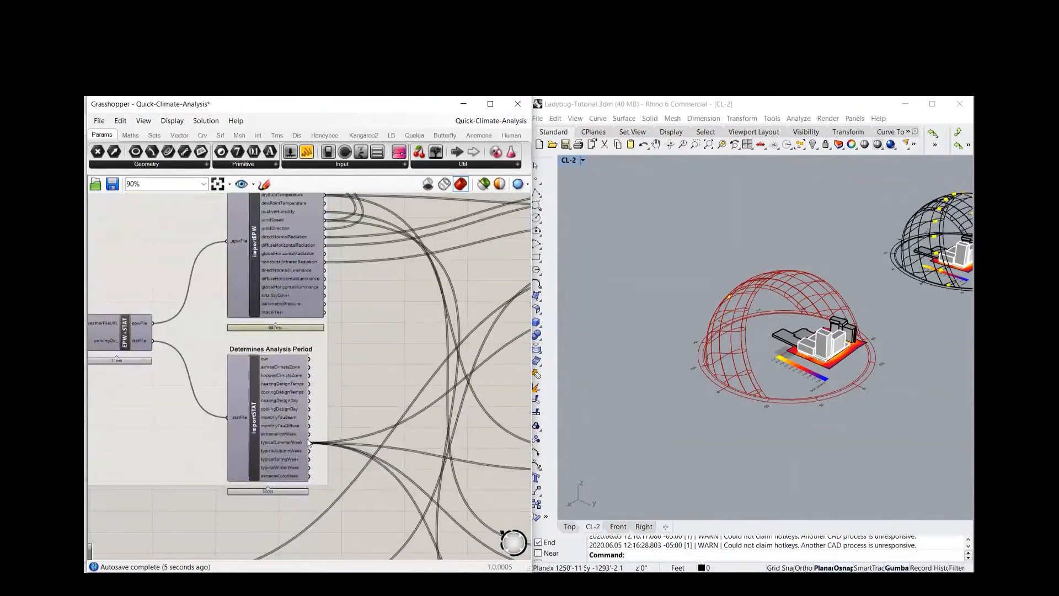
pyautogui.moveTo(309, 443); pyautogui.dragTo(234, 318)
pyautogui.scroll(-1, 398, 335)
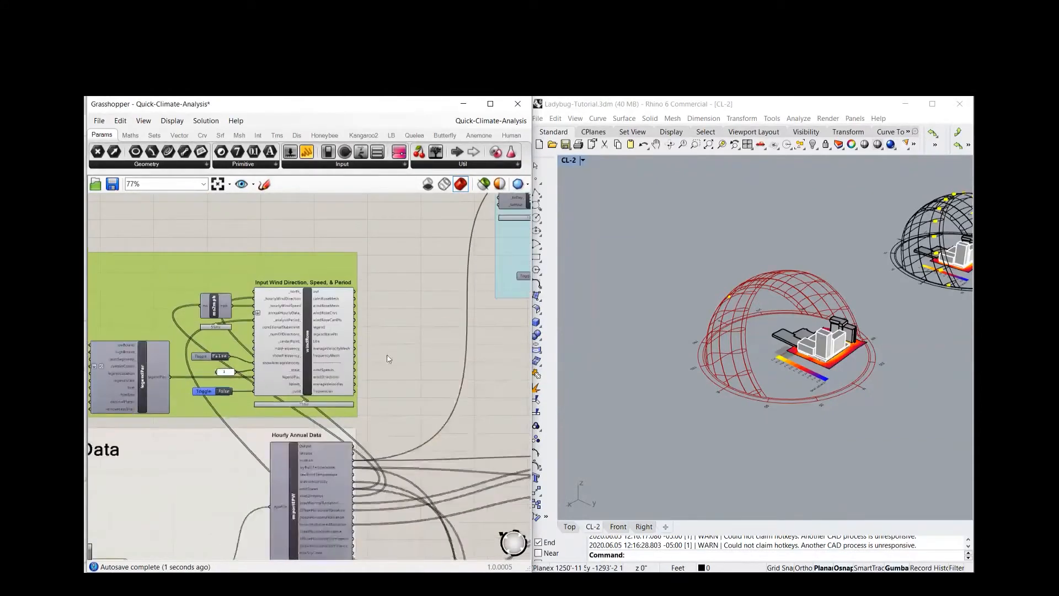
# Set the _runIt toggle of the windRose component to True and inspect the wind rose around the Rhino model
pyautogui.moveTo(388, 359); pyautogui.dragTo(436, 315, button='right')
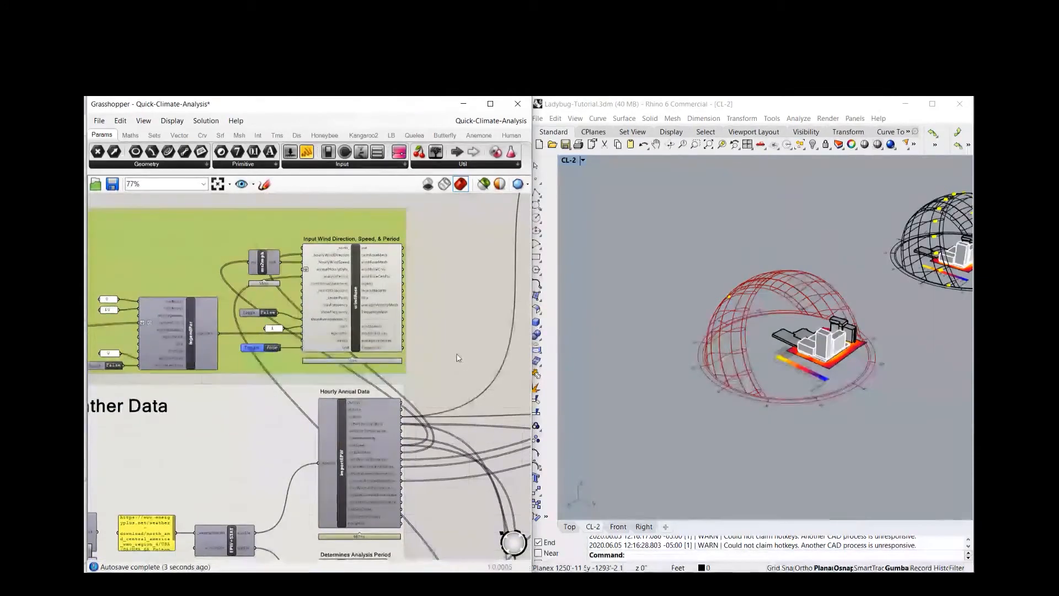
pyautogui.scroll(-2, 681, 373)
pyautogui.moveTo(681, 374); pyautogui.dragTo(681, 442, button='right')
pyautogui.scroll(4, 740, 361)
pyautogui.scroll(-4, 740, 360)
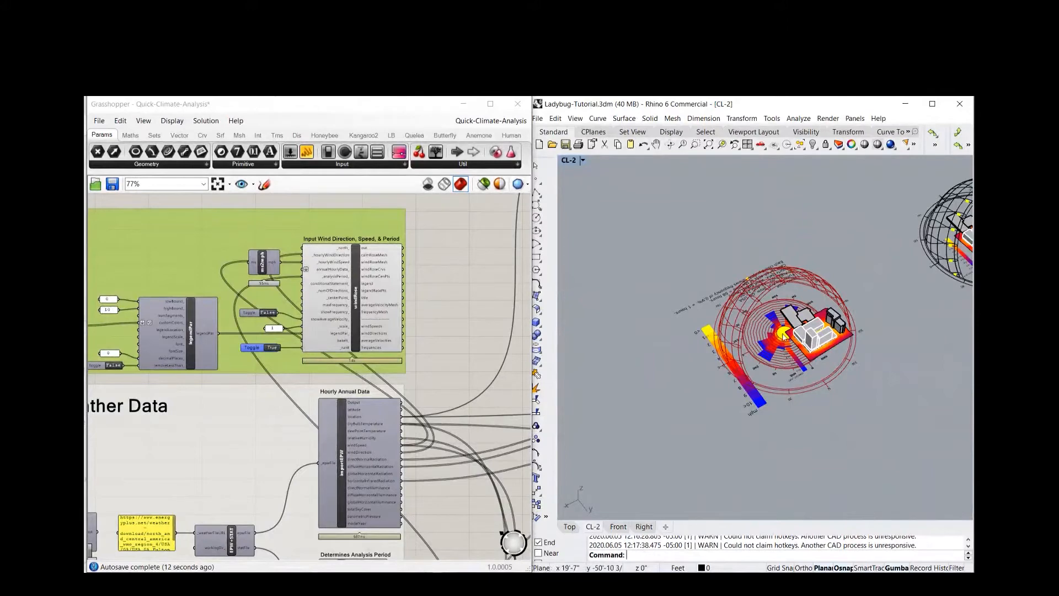
pyautogui.scroll(3, 809, 343)
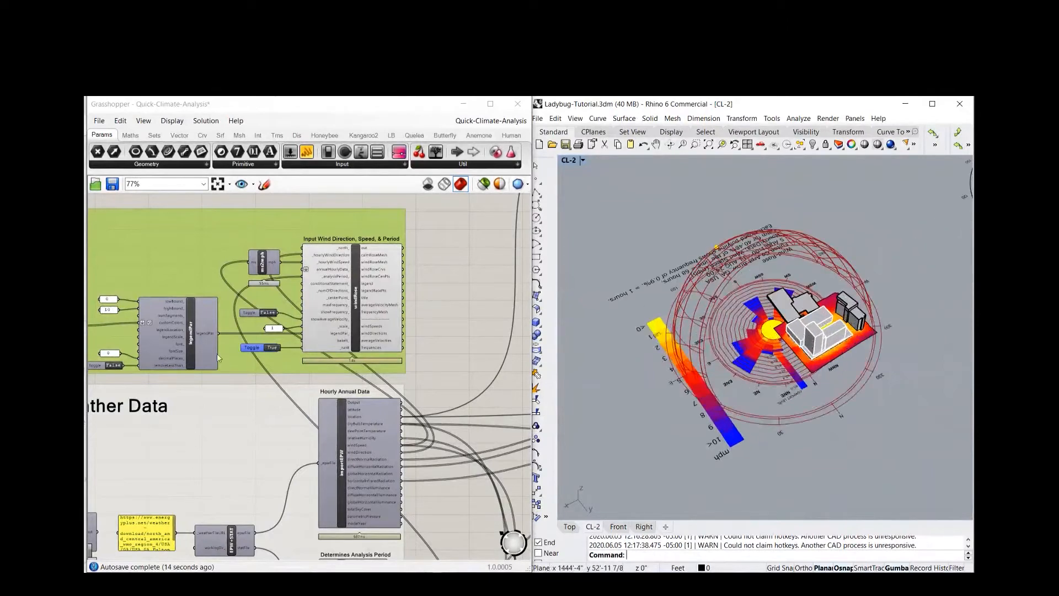
pyautogui.scroll(-2, 716, 293)
# Set the gradient index panel feeding the GradientLibrary component in the Wind Rose group to 0
pyautogui.scroll(-3, 380, 276)
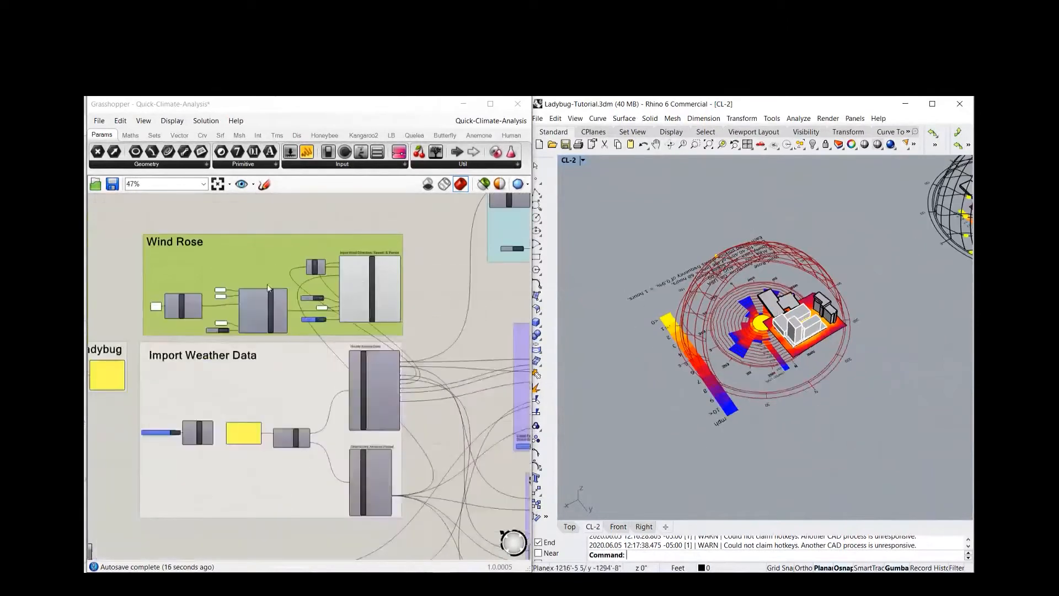
pyautogui.scroll(2, 140, 303)
pyautogui.click(116, 307)
pyautogui.scroll(1, 109, 307)
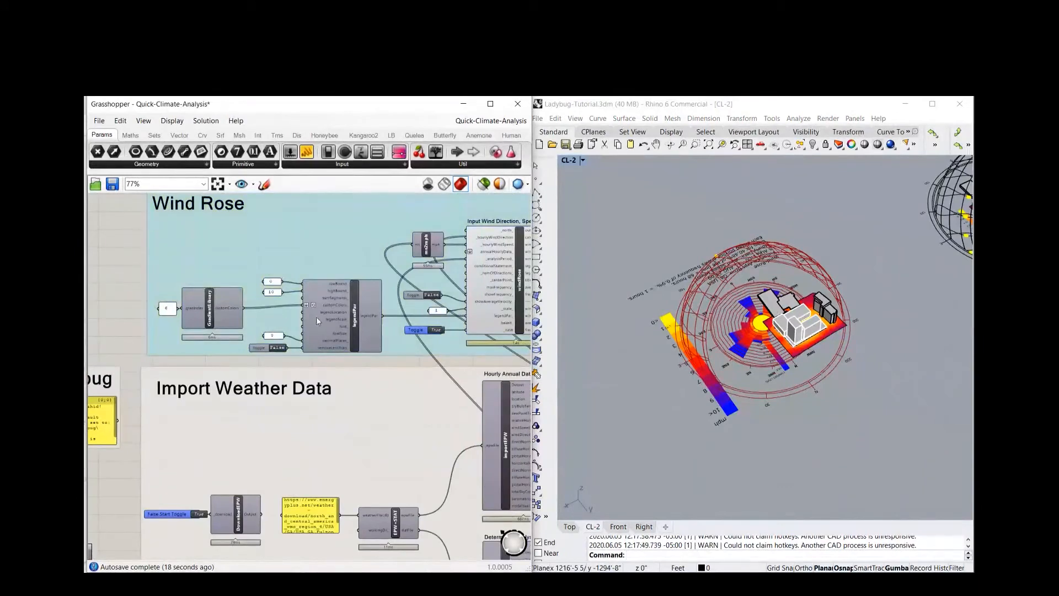
pyautogui.scroll(2, 206, 313)
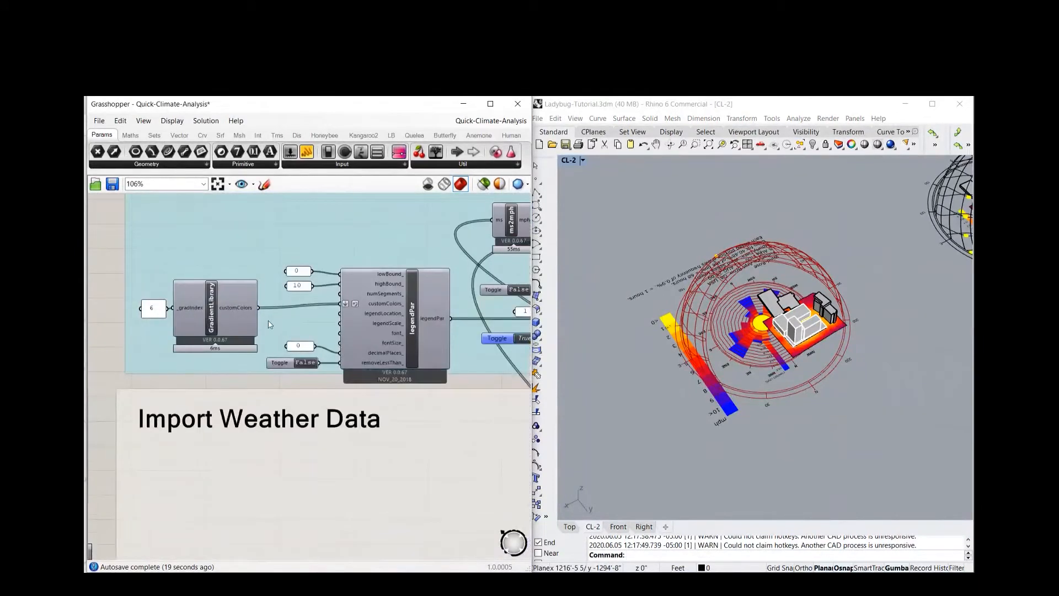
pyautogui.doubleClick(153, 311)
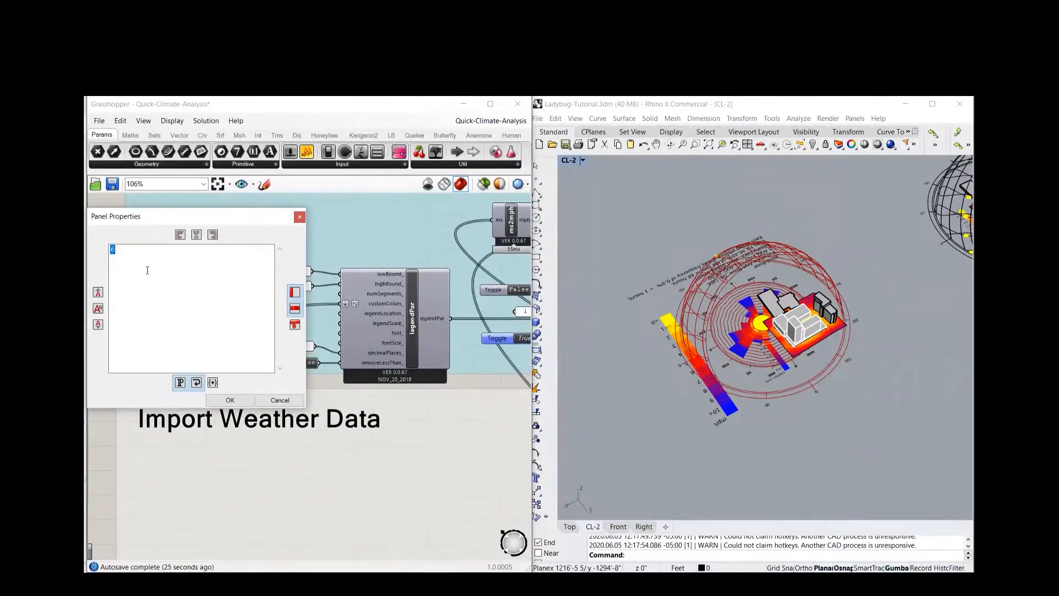
pyautogui.click(211, 399)
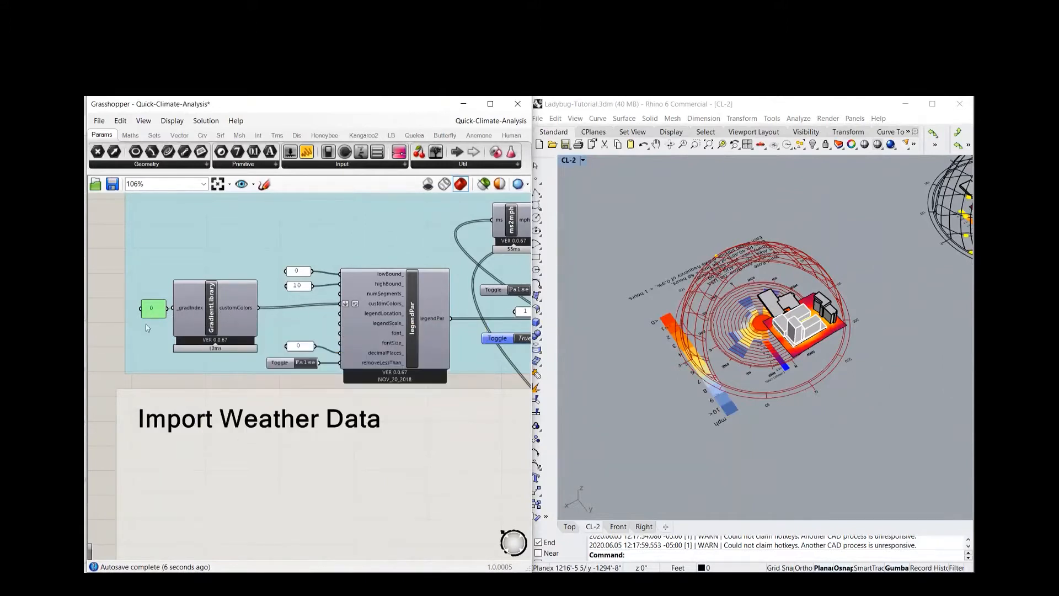
# Disable the windRose component in the Wind Rose group
pyautogui.scroll(-3, 197, 296)
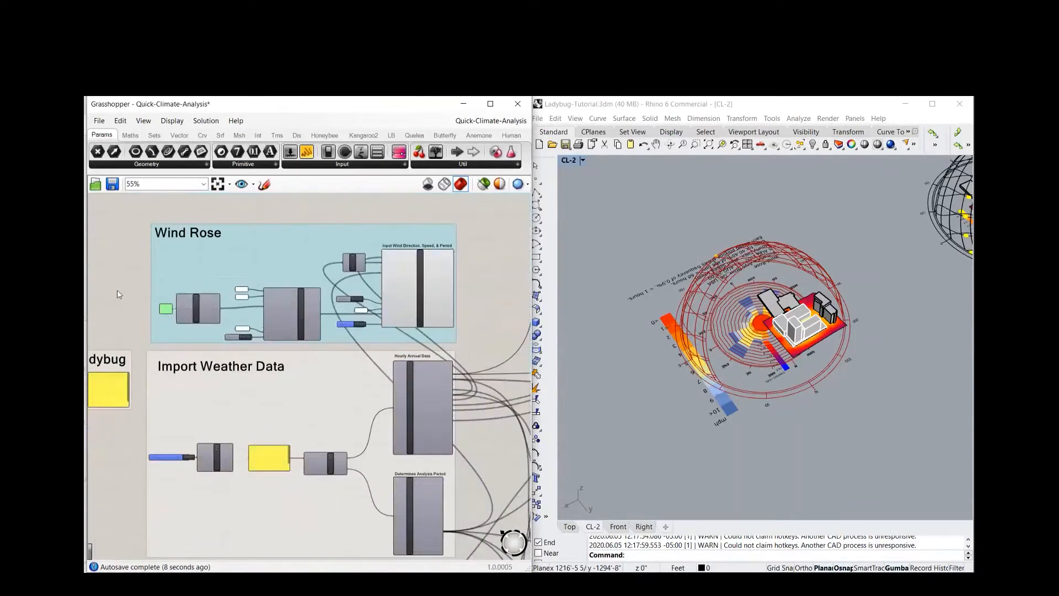
pyautogui.scroll(-3, 270, 301)
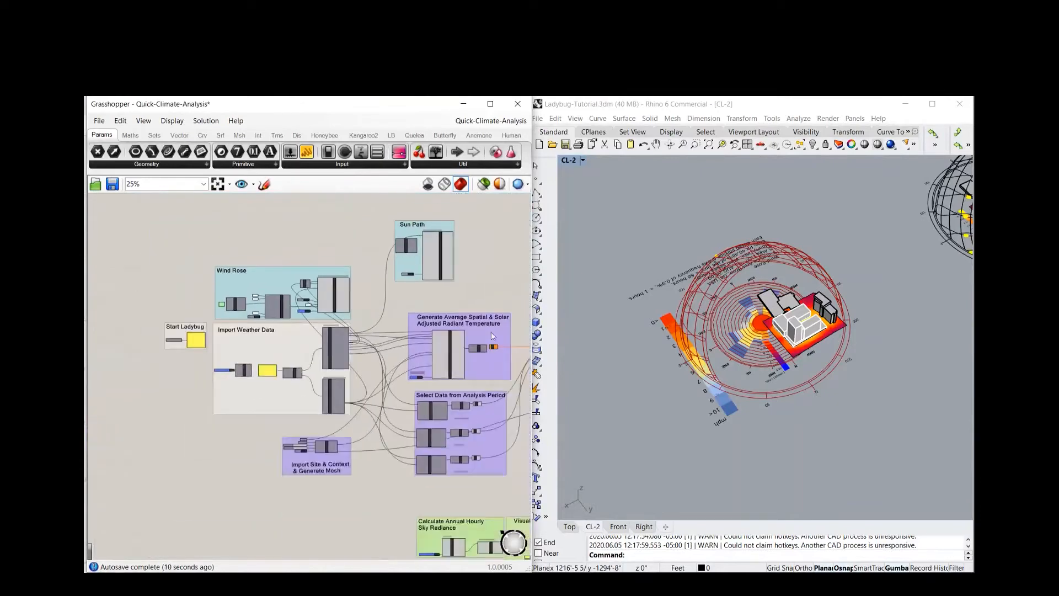
pyautogui.moveTo(201, 310); pyautogui.dragTo(190, 294, button='right')
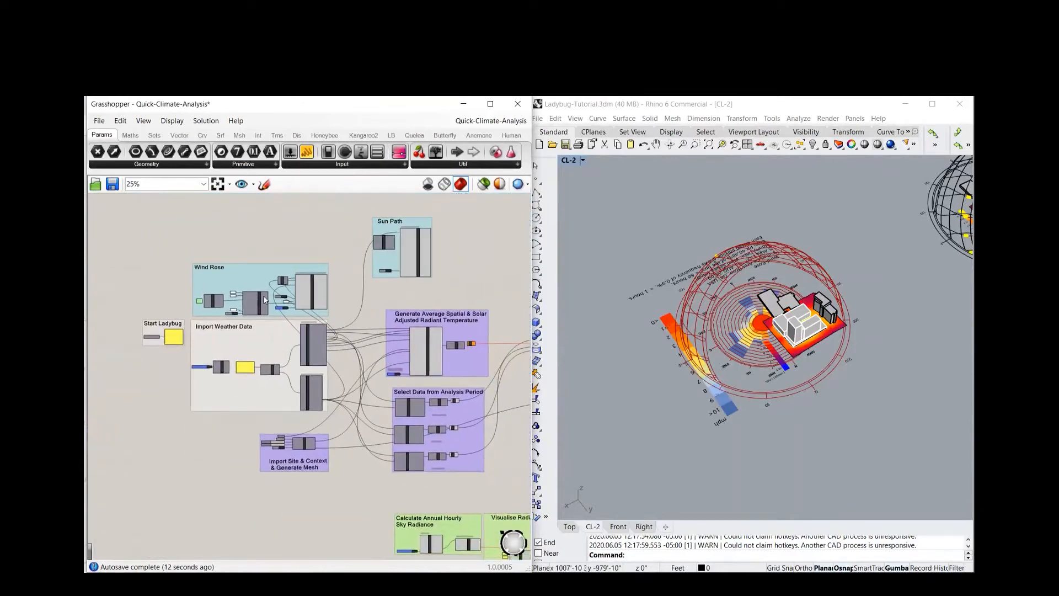
pyautogui.scroll(5, 263, 302)
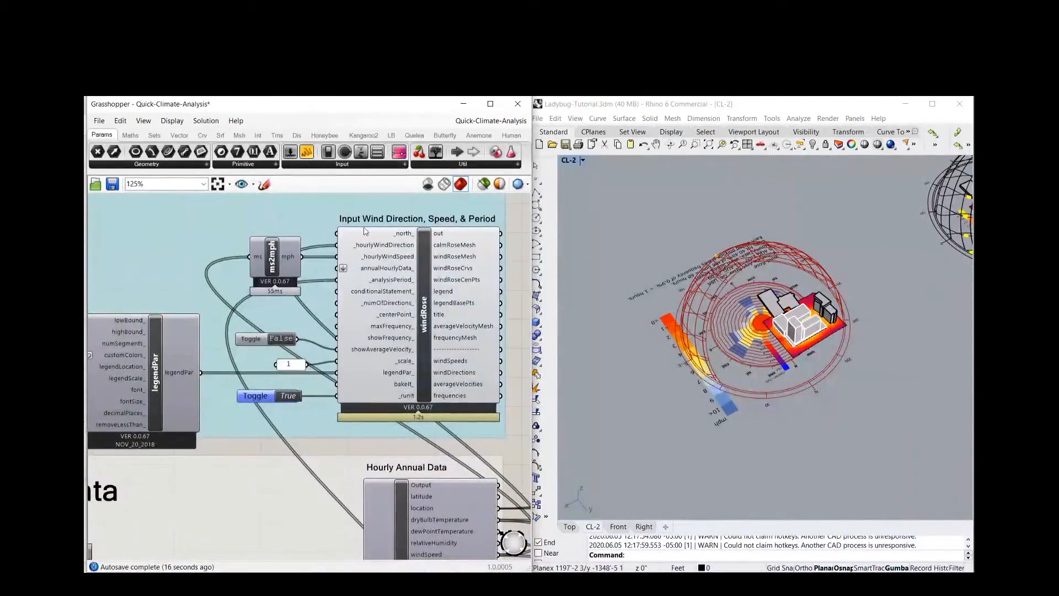
pyautogui.scroll(-3, 359, 252)
pyautogui.scroll(3, 386, 278)
pyautogui.moveTo(364, 262)
pyautogui.rightClick(399, 255)
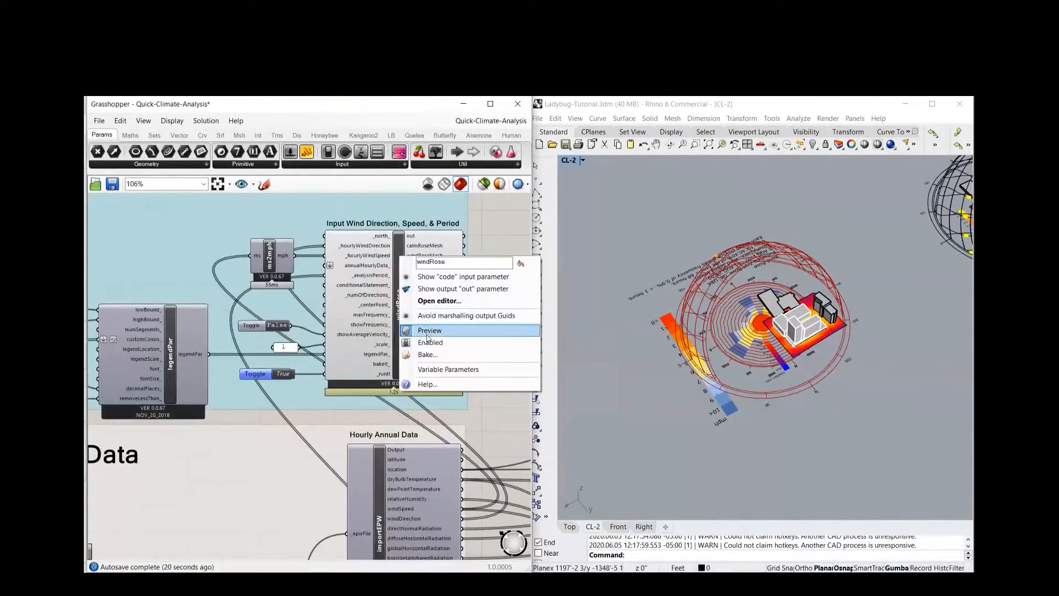
pyautogui.click(425, 343)
# Disable the sunPath component in the Sun Path group
pyautogui.scroll(-4, 303, 340)
pyautogui.scroll(1, 302, 339)
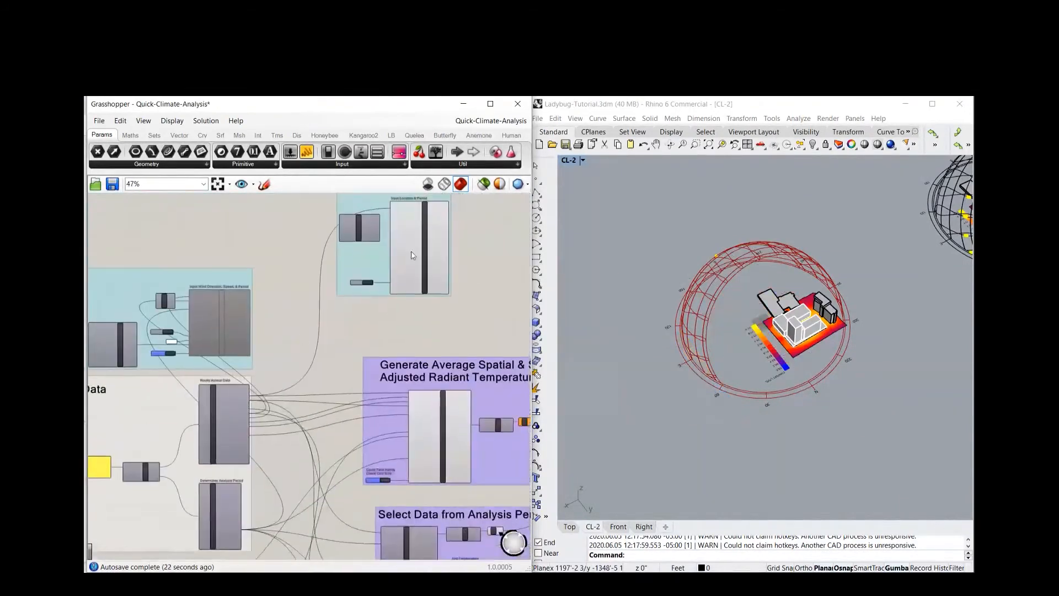
pyautogui.rightClick(426, 253)
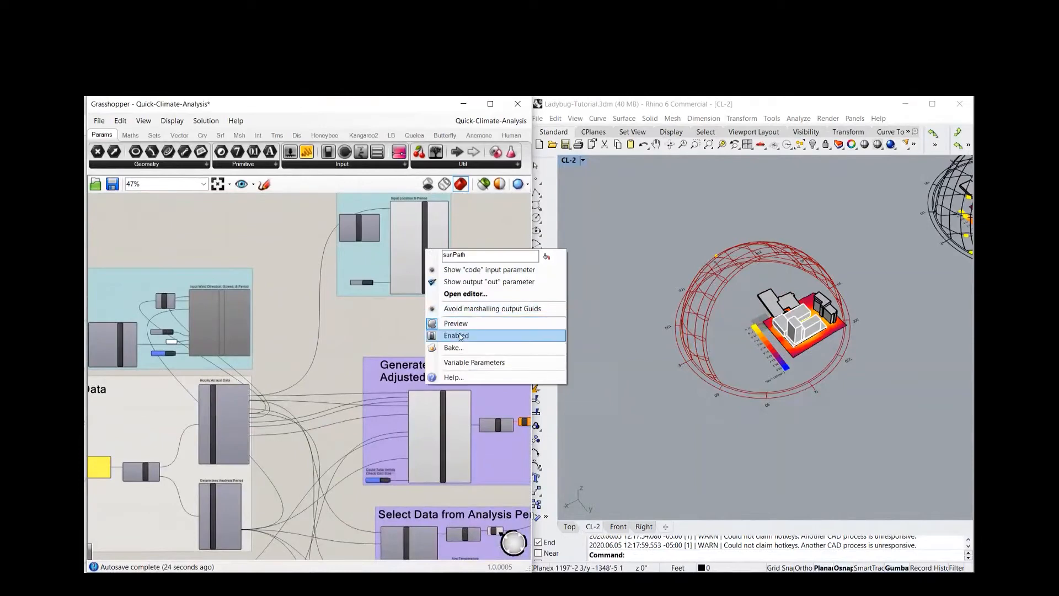
pyautogui.click(460, 338)
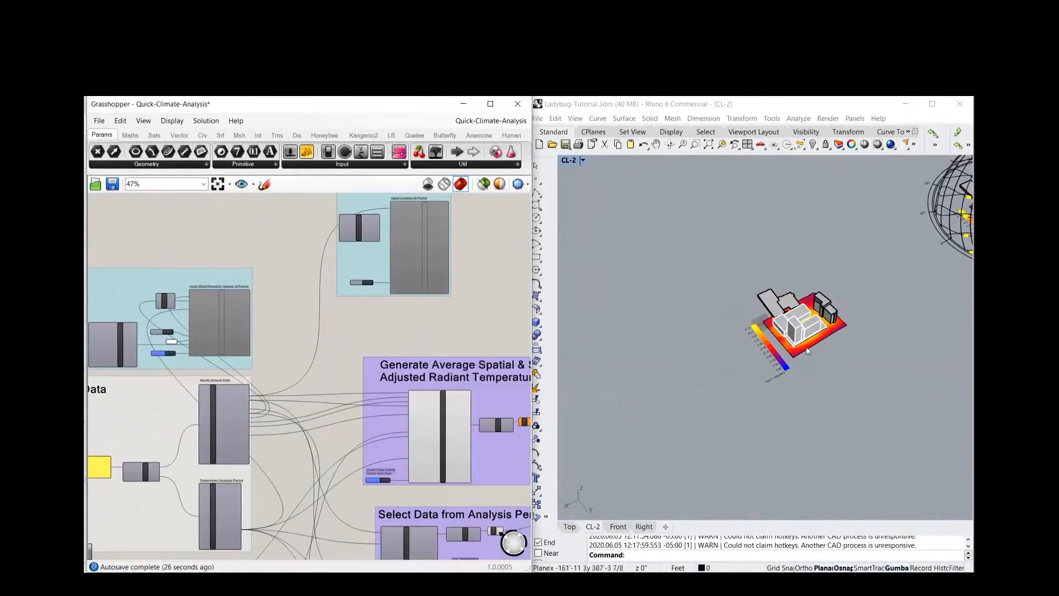
# Show the hidden object in the Rhino model, and hide the coloured UTCI mesh together with its legend
pyautogui.write('Show')
pyautogui.press('Return')
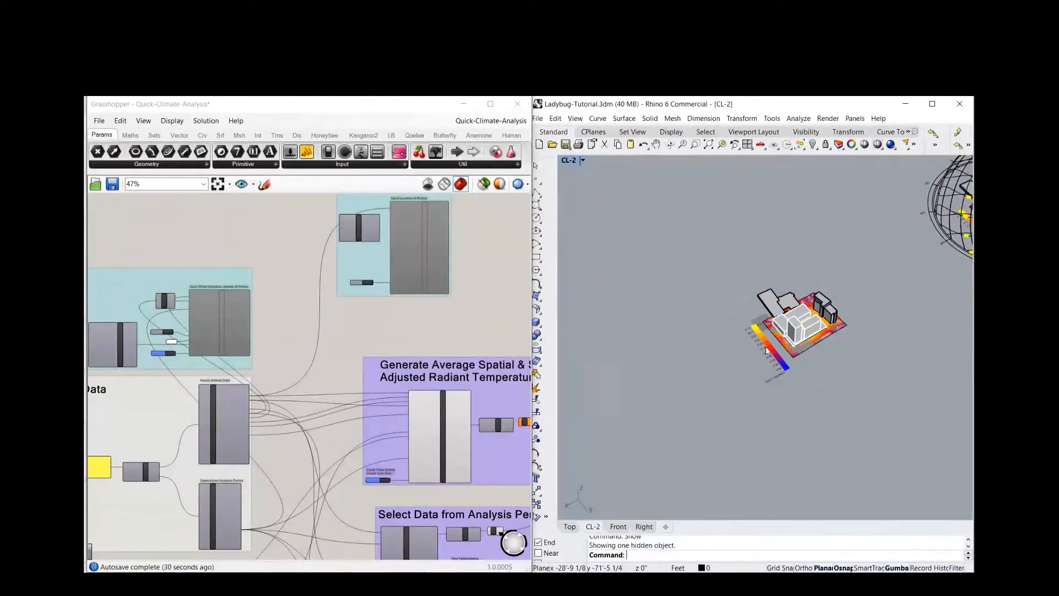
pyautogui.click(773, 357)
pyautogui.write('Hide')
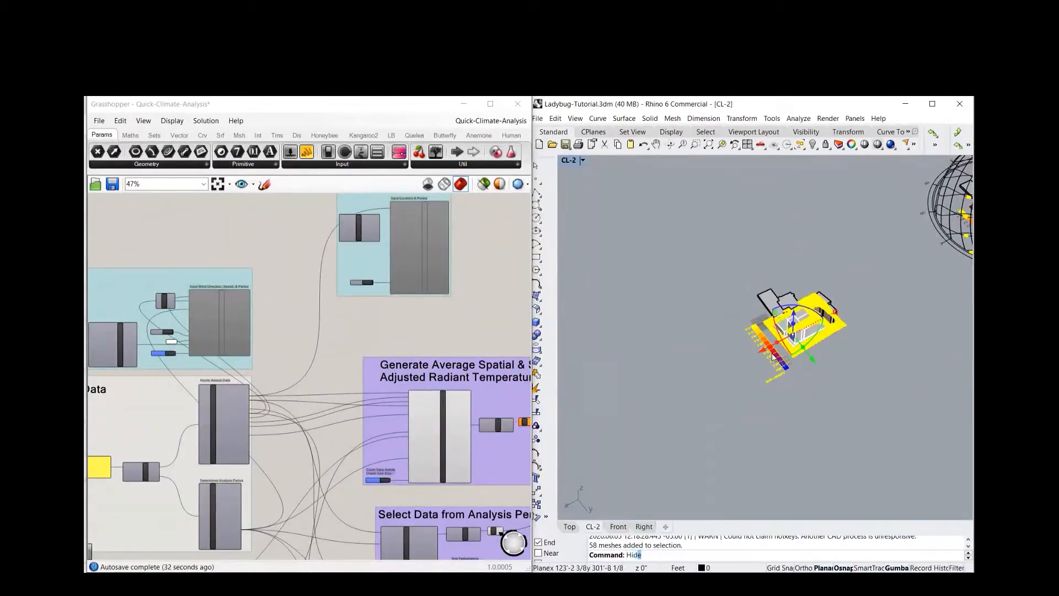
pyautogui.press('Return')
pyautogui.moveTo(707, 367); pyautogui.dragTo(847, 301, button='right')
pyautogui.scroll(6, 784, 348)
# Examine the Calculate Annual Hourly Sky Radiance group, including the inputs of the genCumulativeSkyMtx and selectSkyMtx components
pyautogui.scroll(-5, 331, 273)
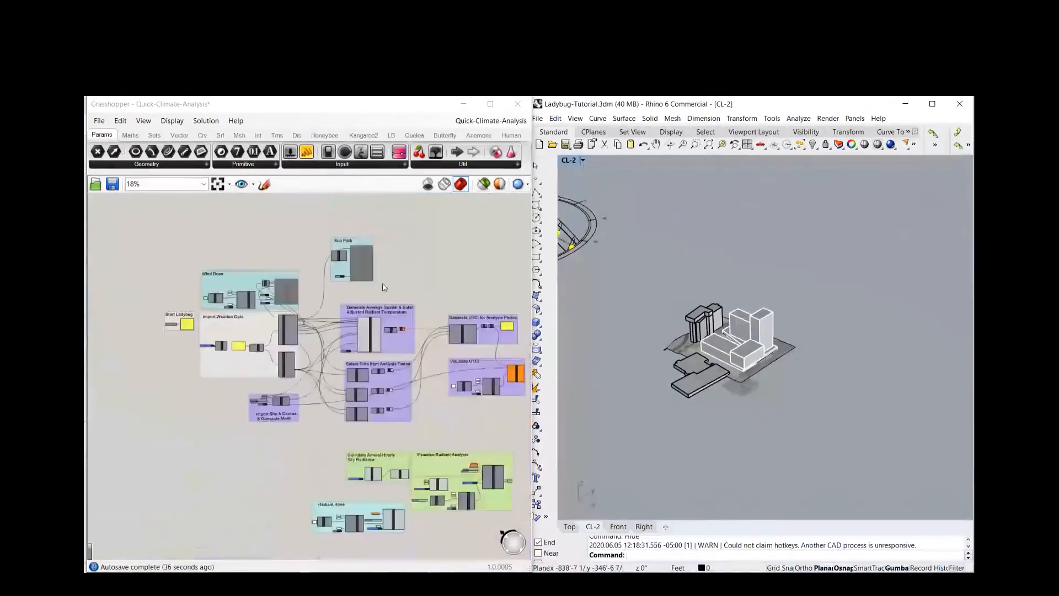
pyautogui.scroll(5, 203, 348)
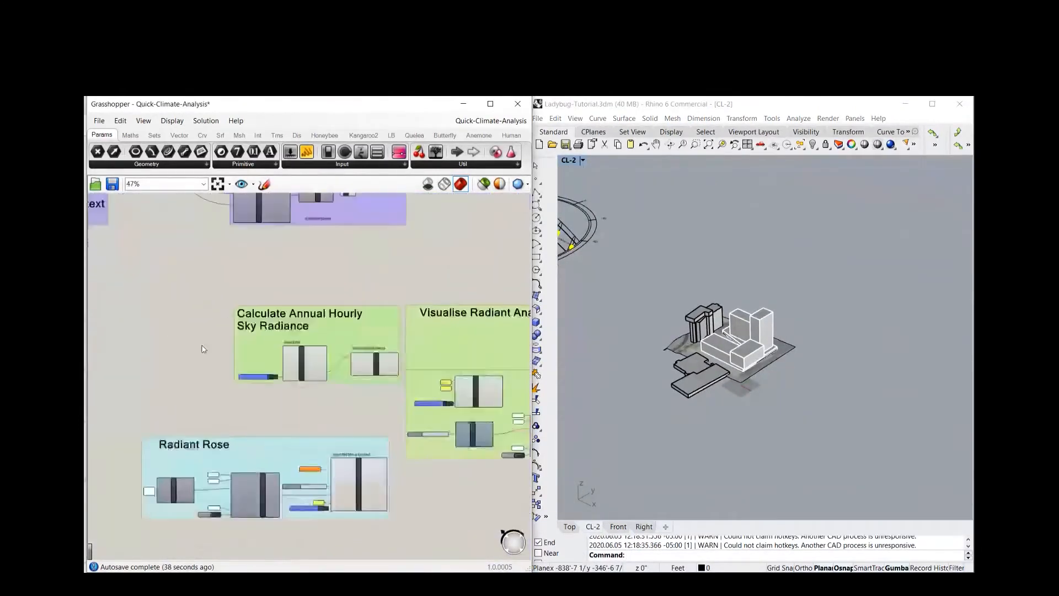
pyautogui.scroll(1, 204, 349)
pyautogui.scroll(3, 345, 432)
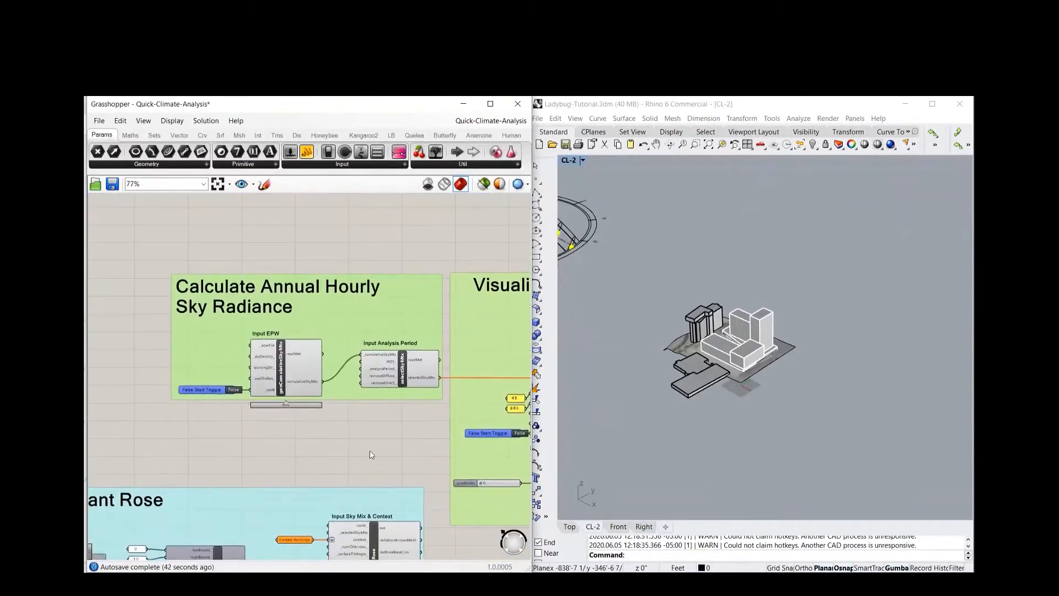
pyautogui.moveTo(330, 451); pyautogui.dragTo(311, 452, button='right')
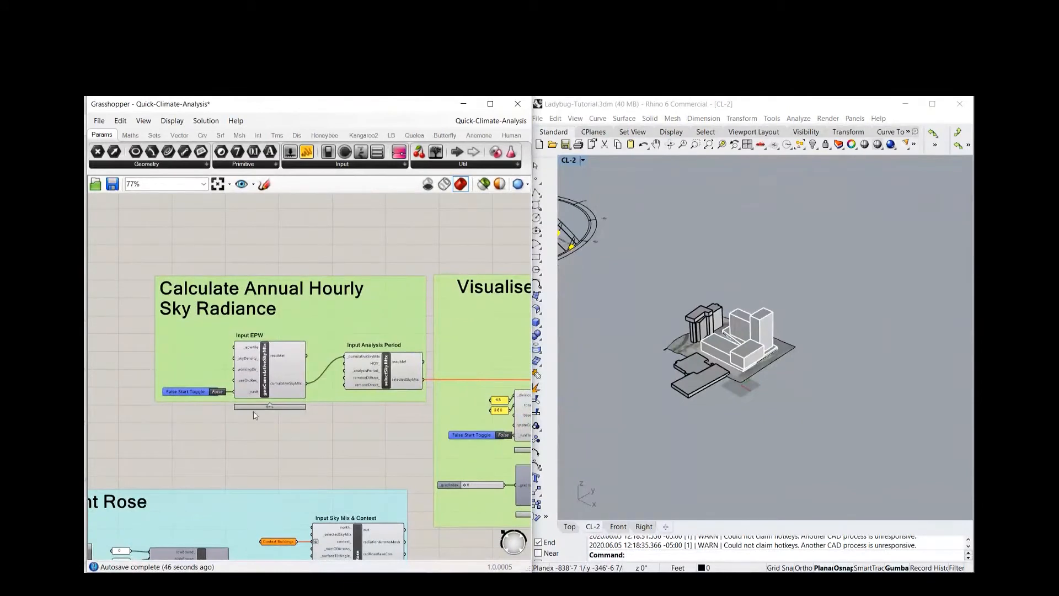
pyautogui.scroll(2, 250, 350)
pyautogui.scroll(-5, 280, 368)
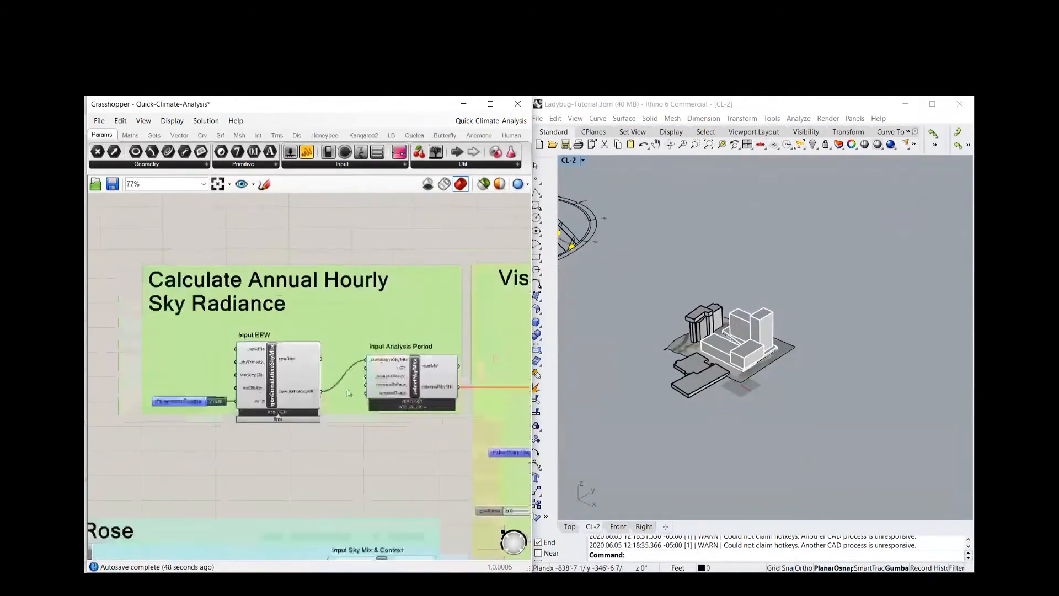
# Connect the epwFile output of the EPW+STAT component to the _epwFile input of the genCumulativeSkyMtx component
pyautogui.moveTo(320, 333); pyautogui.dragTo(315, 343, button='right')
pyautogui.scroll(-3, 278, 379)
pyautogui.moveTo(156, 320); pyautogui.dragTo(229, 386, button='right')
pyautogui.scroll(6, 203, 281)
pyautogui.moveTo(208, 229); pyautogui.dragTo(274, 518)
pyautogui.scroll(-2, 353, 403)
pyautogui.moveTo(360, 418); pyautogui.dragTo(315, 310, button='right')
pyautogui.scroll(2, 317, 443)
pyautogui.scroll(2, 315, 444)
# Connect the typicalSummerWeek output of the importSTAT component to the _analysisPeriod_ input of the selectSkyMtx component
pyautogui.scroll(-4, 337, 430)
pyautogui.moveTo(232, 360); pyautogui.dragTo(380, 447, button='right')
pyautogui.moveTo(311, 275); pyautogui.dragTo(308, 283, button='right')
pyautogui.moveTo(303, 265); pyautogui.dragTo(201, 405)
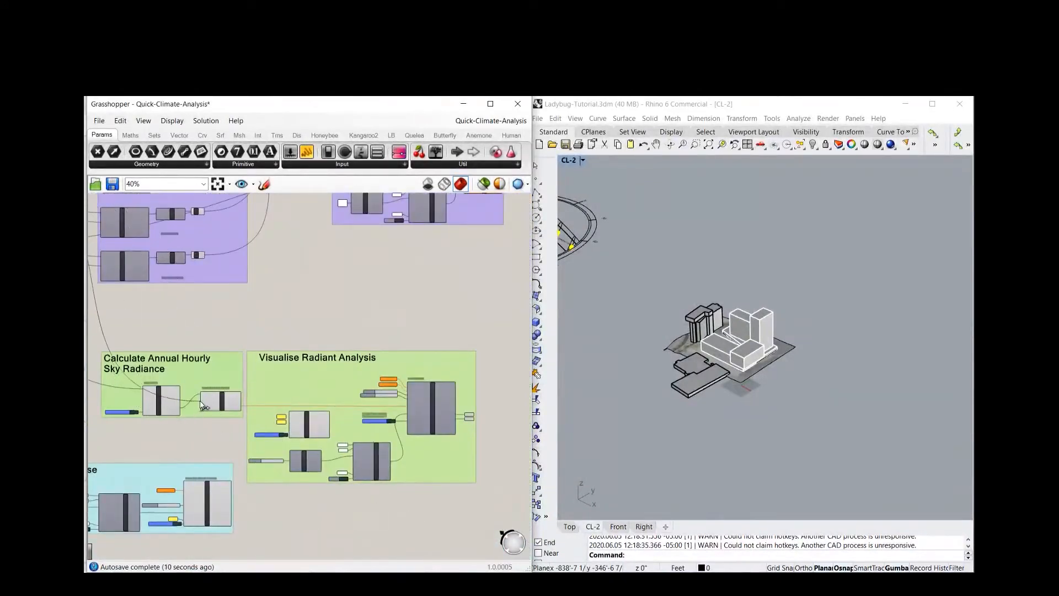
pyautogui.scroll(5, 196, 408)
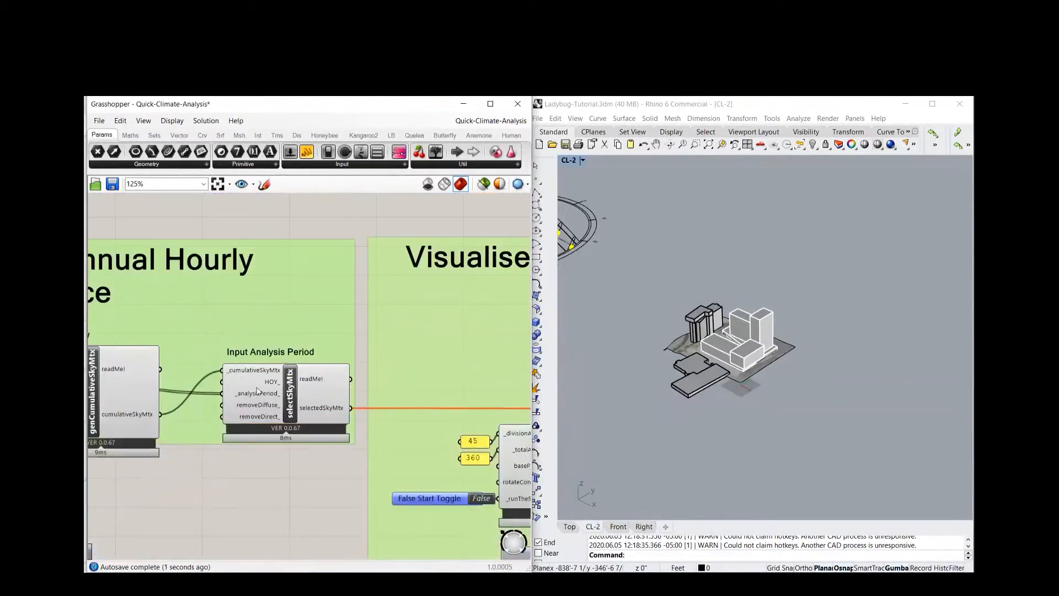
pyautogui.scroll(-4, 246, 380)
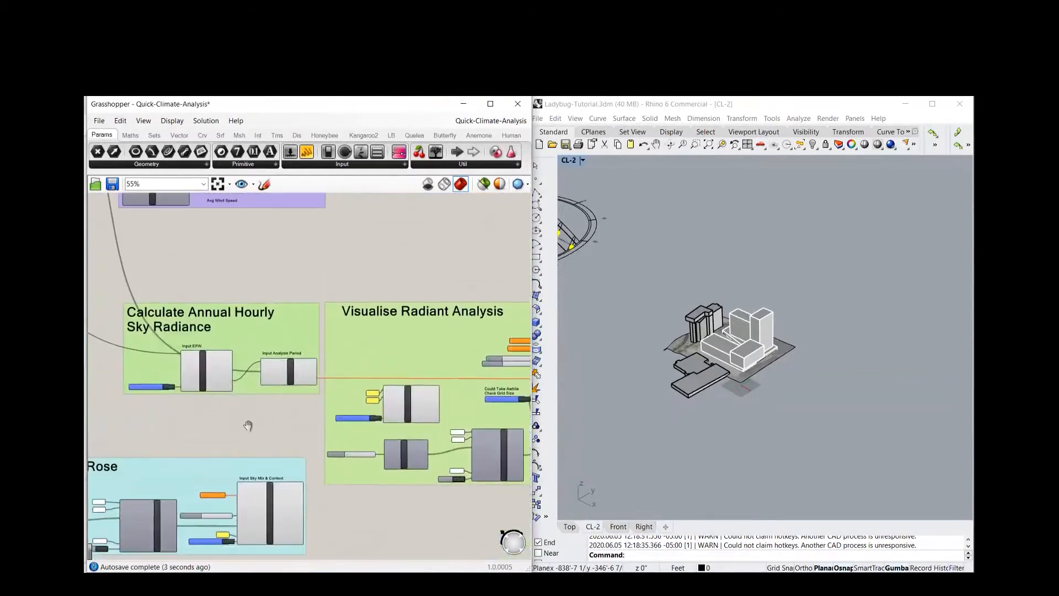
pyautogui.scroll(3, 202, 407)
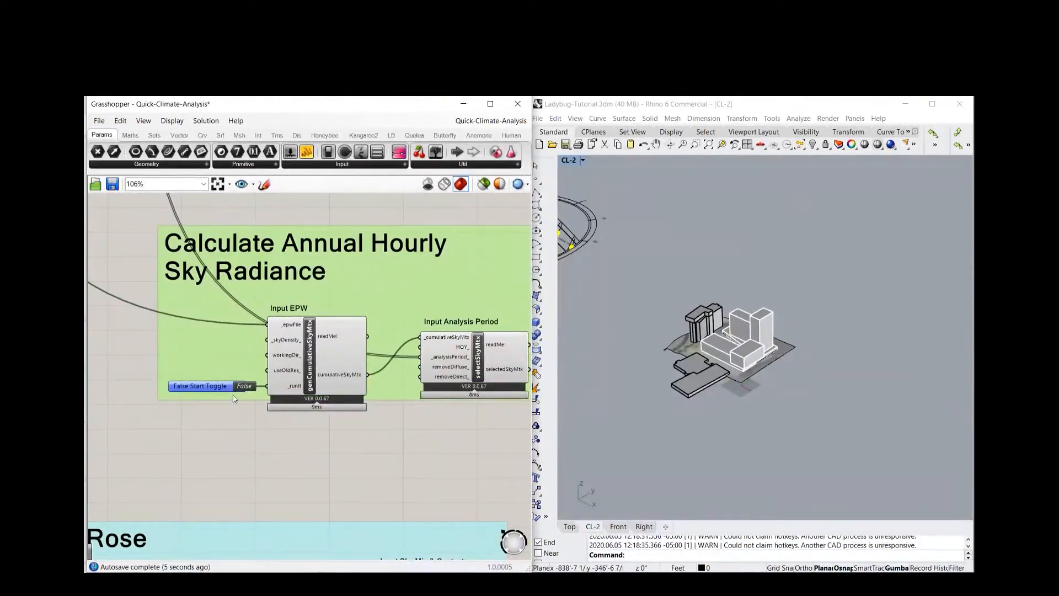
# Set the start toggle of the genCumulativeSkyMtx component to True to calculate the cumulative sky matrix
pyautogui.click(243, 385)
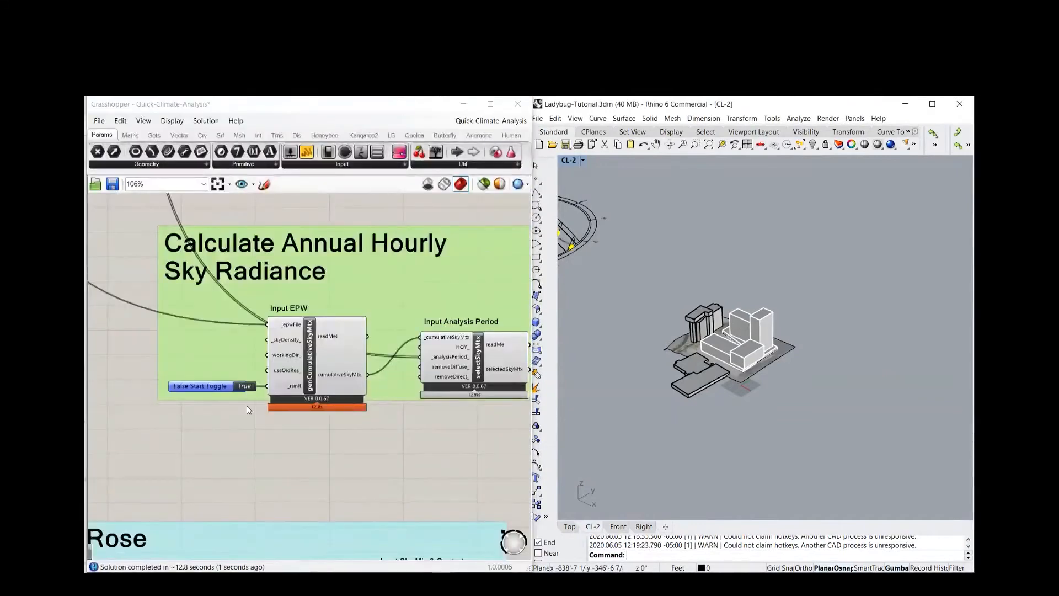
# Examine the Visualise Radiant Analysis group, the inputs of the radiationAnalysis component, and the existing analysis results and buildings in the Rhino model
pyautogui.scroll(-2, 255, 450)
pyautogui.moveTo(426, 484); pyautogui.dragTo(176, 466, button='right')
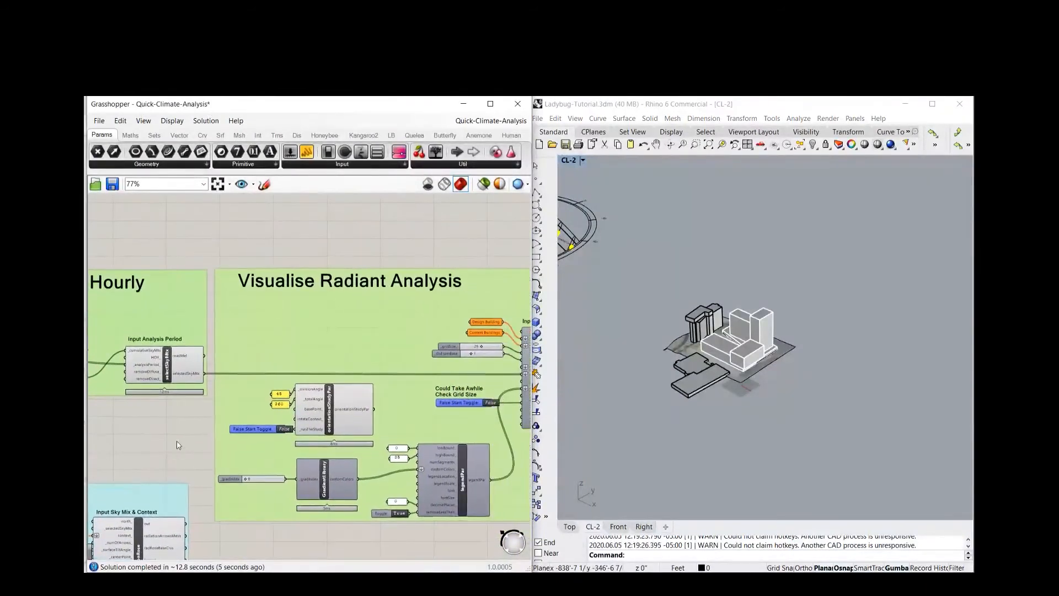
pyautogui.scroll(-2, 178, 444)
pyautogui.moveTo(433, 291); pyautogui.dragTo(366, 257, button='right')
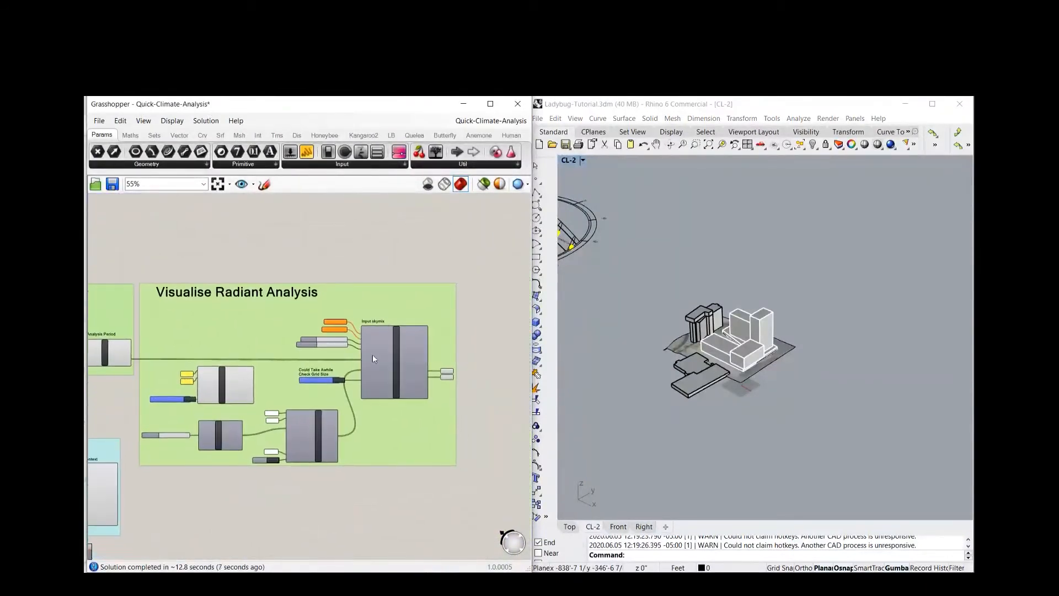
pyautogui.scroll(2, 371, 357)
pyautogui.moveTo(426, 216); pyautogui.dragTo(370, 223, button='right')
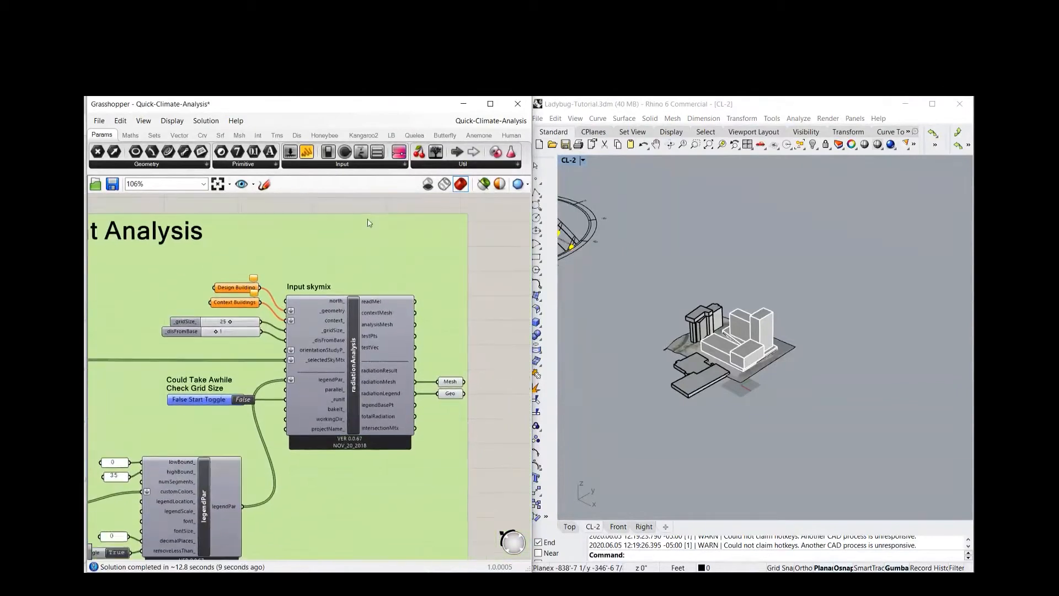
pyautogui.scroll(1, 226, 323)
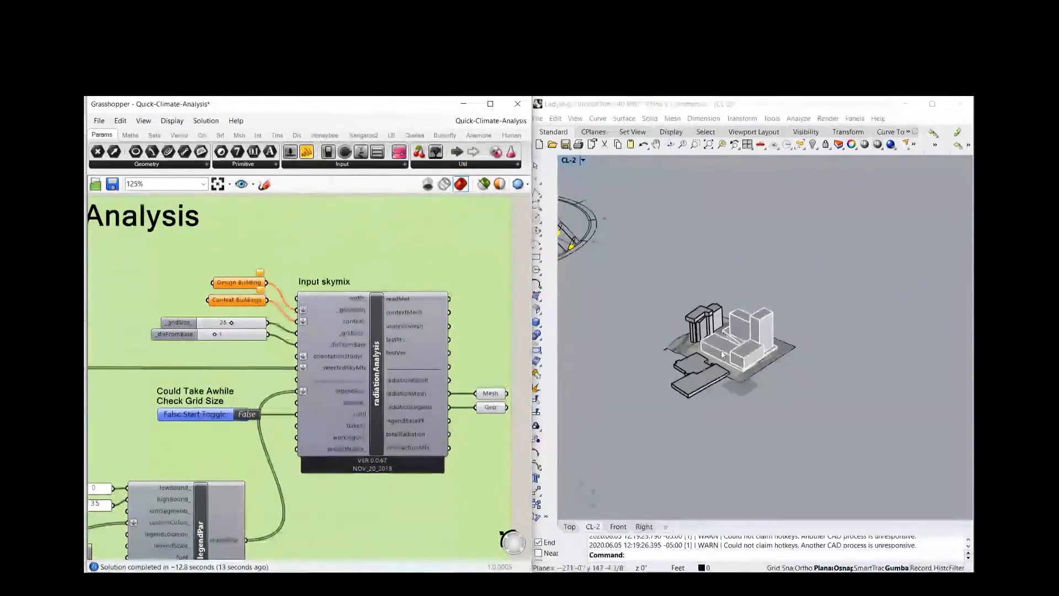
pyautogui.scroll(-2, 736, 387)
pyautogui.scroll(-3, 770, 386)
pyautogui.scroll(10, 857, 409)
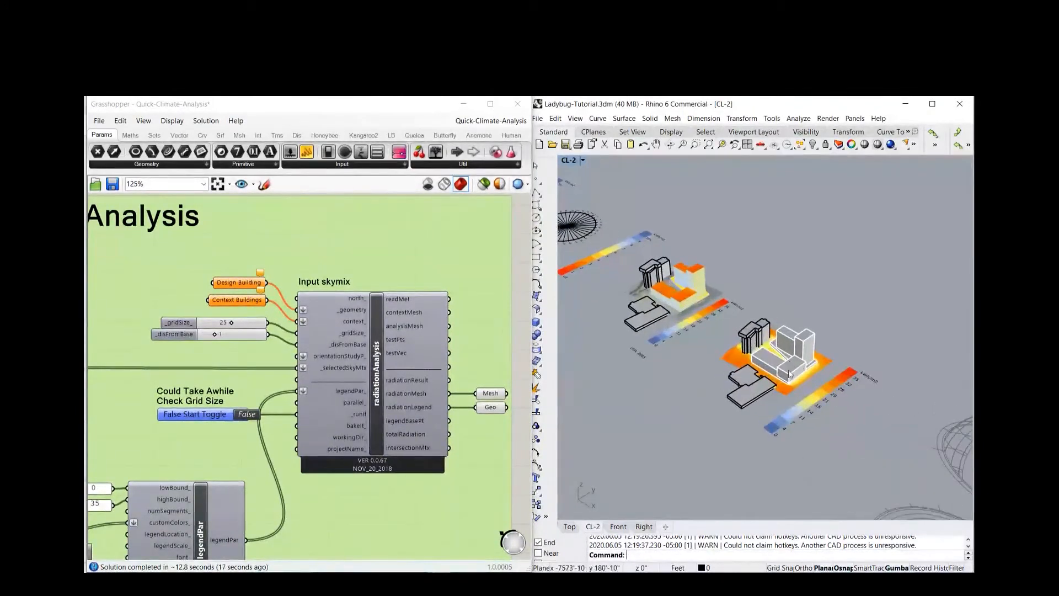
pyautogui.scroll(-6, 677, 345)
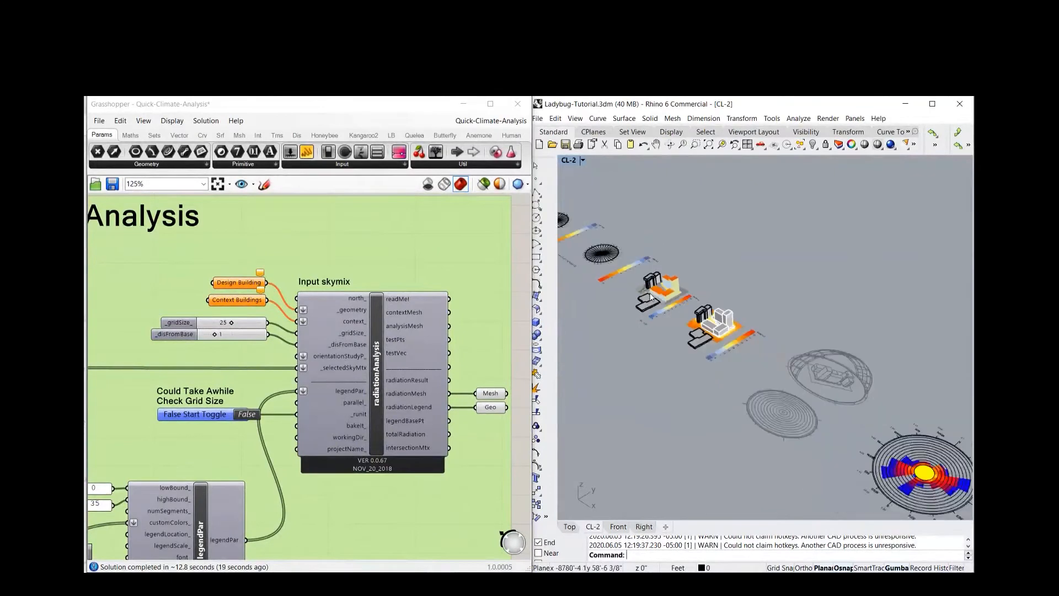
pyautogui.scroll(3, 674, 315)
pyautogui.scroll(5, 745, 381)
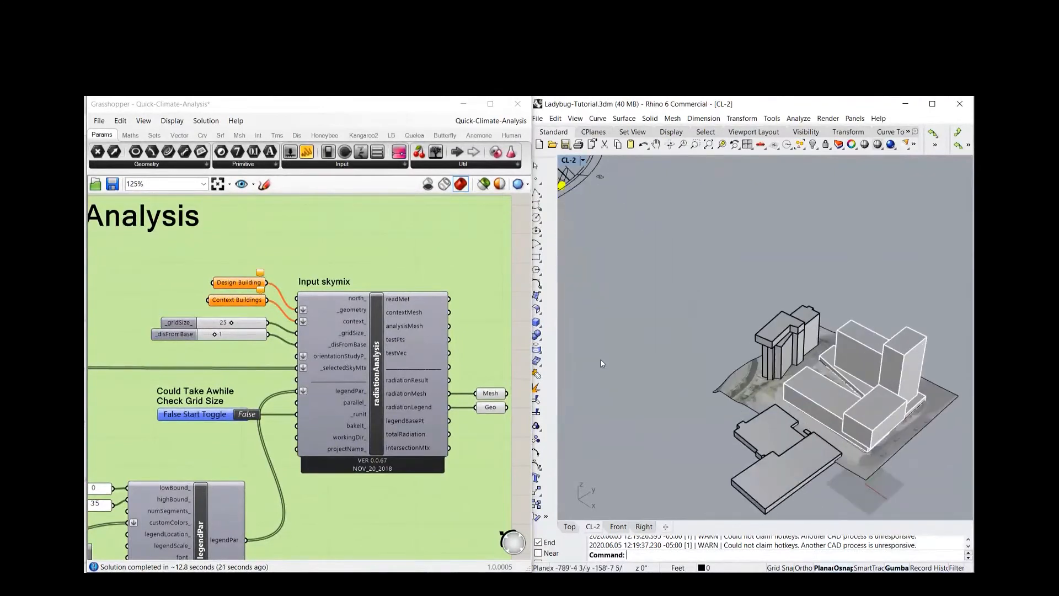
pyautogui.scroll(-1, 718, 274)
pyautogui.scroll(2, 315, 309)
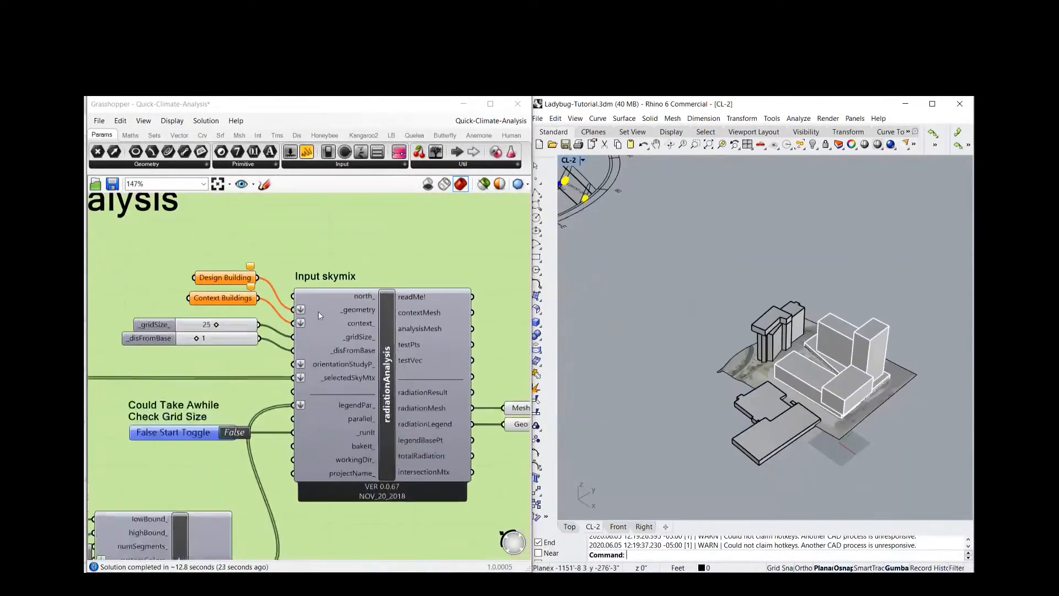
# Try to reference one building geometry from the Rhino model in the Design Building parameter
pyautogui.click(853, 336)
pyautogui.rightClick(215, 273)
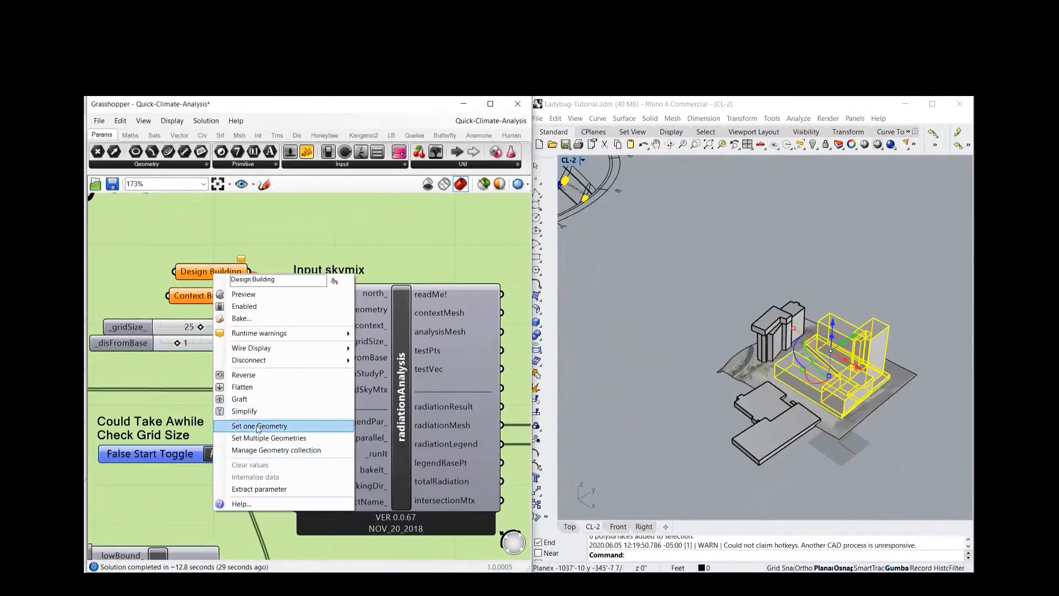
pyautogui.click(259, 426)
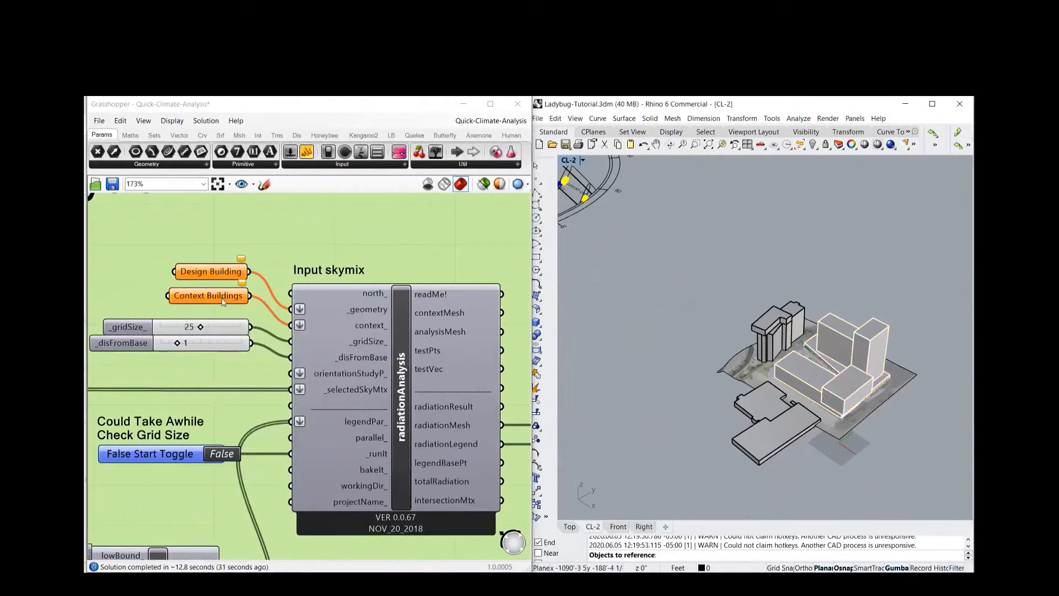
pyautogui.scroll(-7, 425, 360)
pyautogui.moveTo(345, 375); pyautogui.dragTo(435, 370, button='right')
pyautogui.scroll(5, 266, 352)
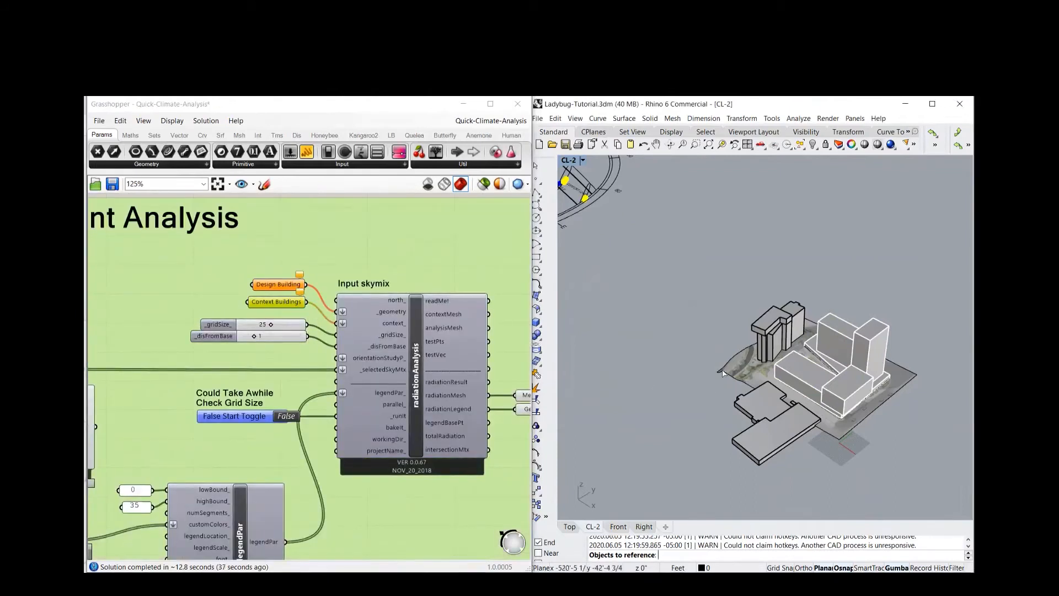
pyautogui.click(773, 341)
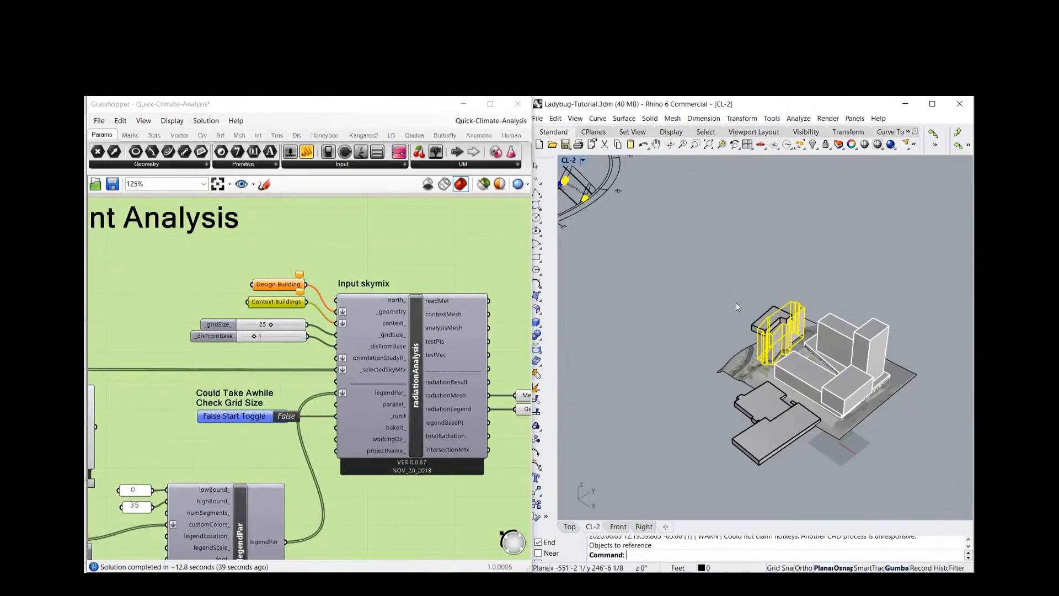
# Reference the tower and the low building beside it as multiple geometries in the Context Buildings parameter
pyautogui.click(759, 330)
pyautogui.keyDown('shift'); pyautogui.click(772, 425); pyautogui.keyUp('shift')
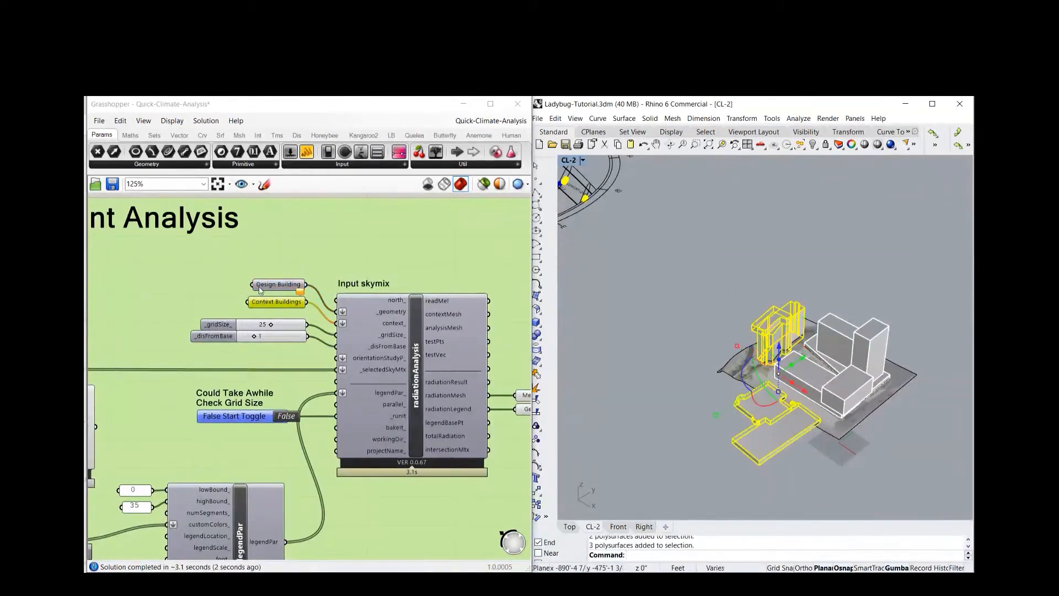
pyautogui.rightClick(267, 306)
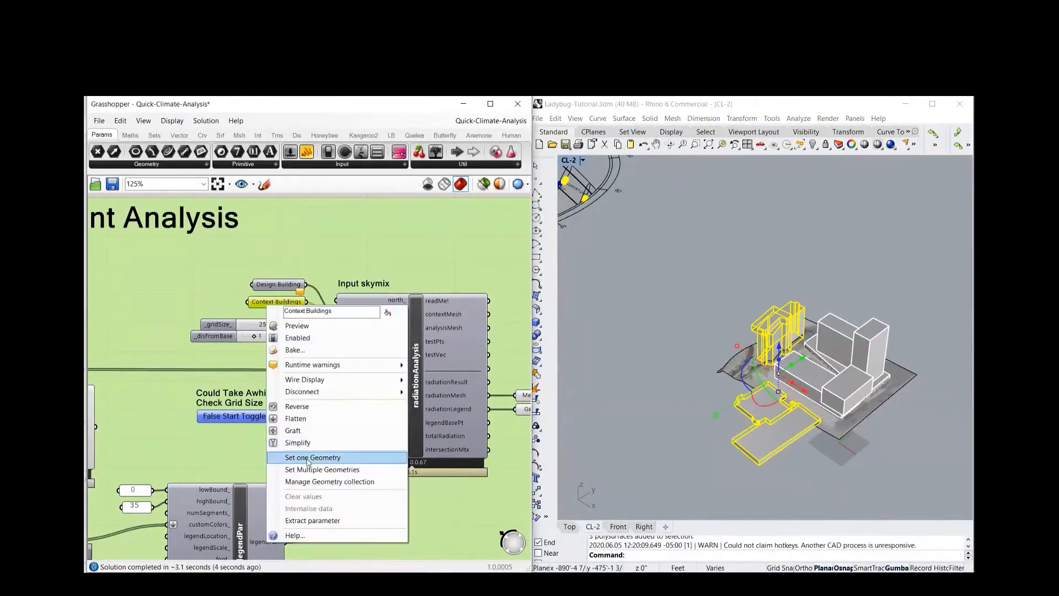
pyautogui.click(323, 470)
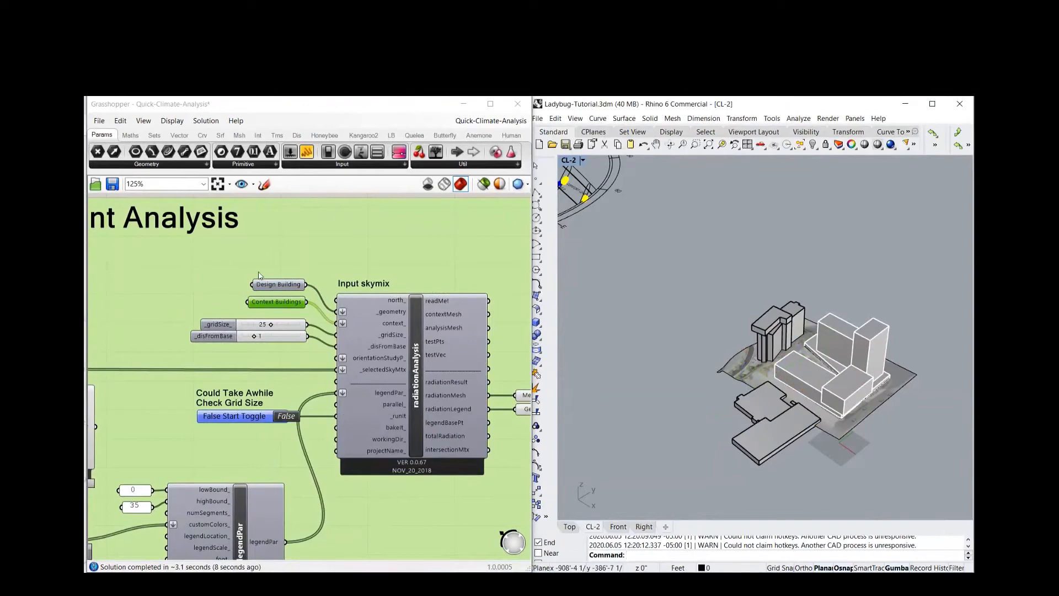
pyautogui.click(282, 286)
pyautogui.click(281, 293)
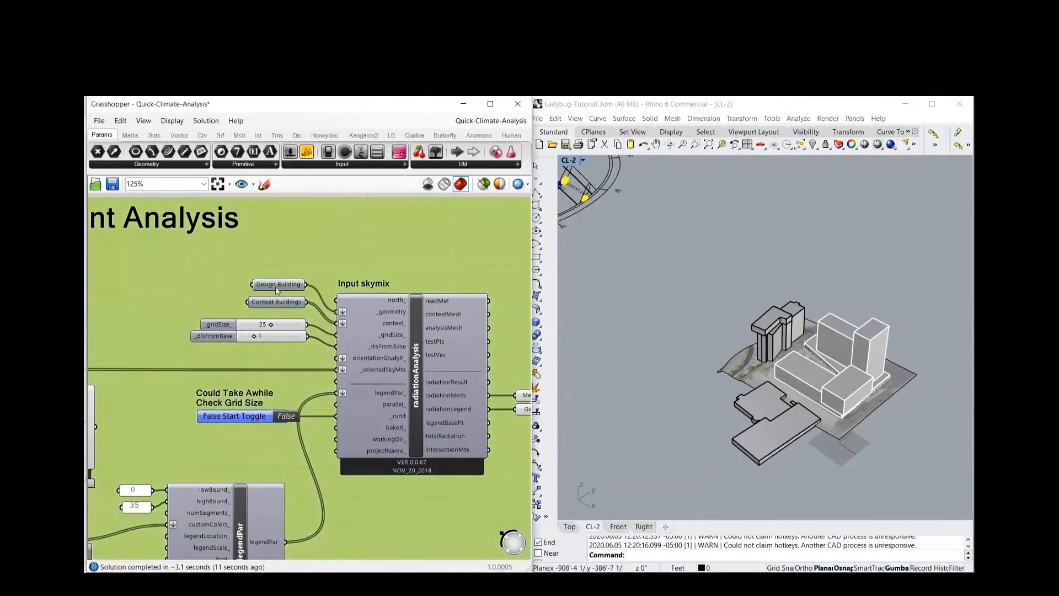
# Set the start toggle of the radiationAnalysis component to True to run the radiation analysis
pyautogui.scroll(-3, 271, 287)
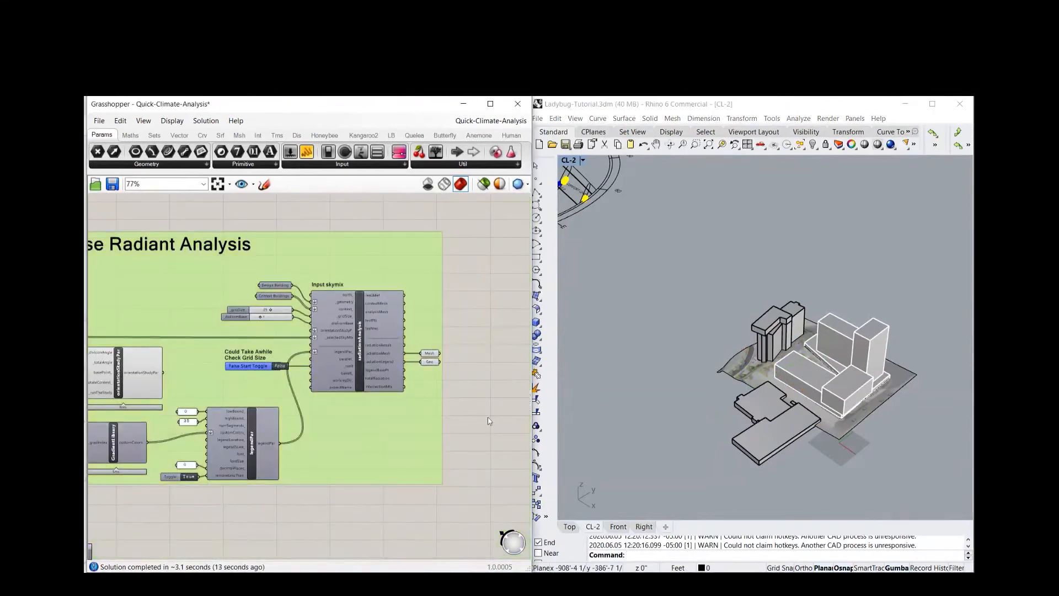
pyautogui.moveTo(473, 416); pyautogui.dragTo(514, 403, button='right')
pyautogui.moveTo(290, 472); pyautogui.dragTo(206, 463, button='right')
pyautogui.scroll(2, 241, 331)
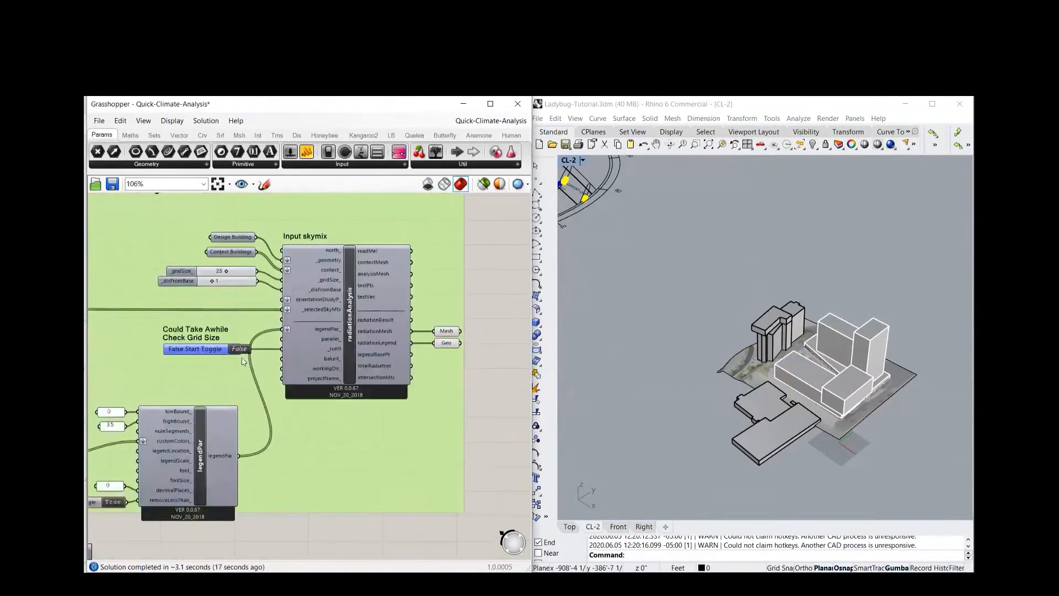
pyautogui.doubleClick(198, 349)
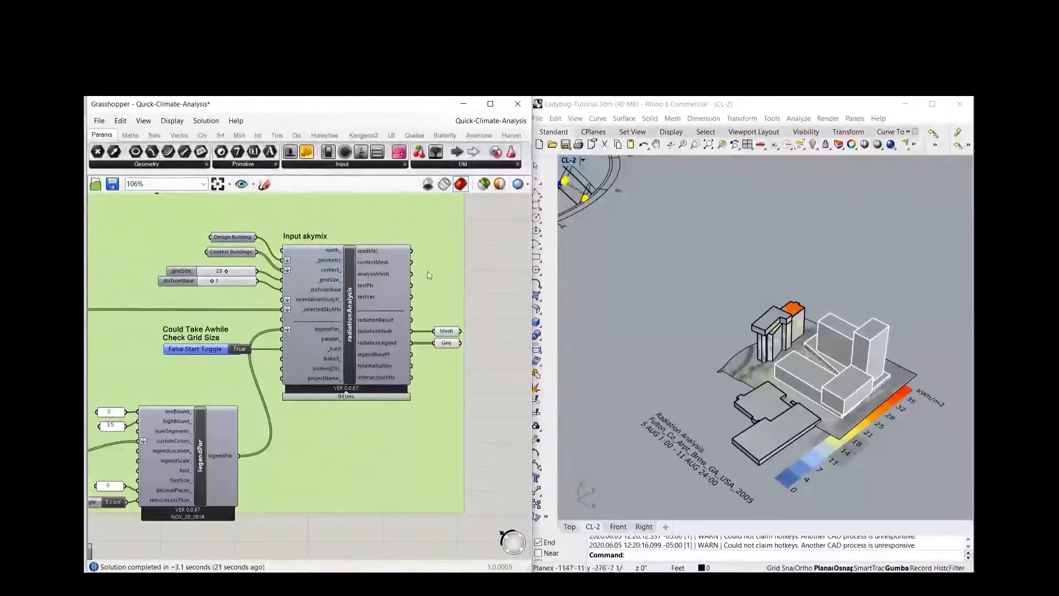
# Clear the referenced values of the Design Building and Context Buildings parameters
pyautogui.rightClick(240, 241)
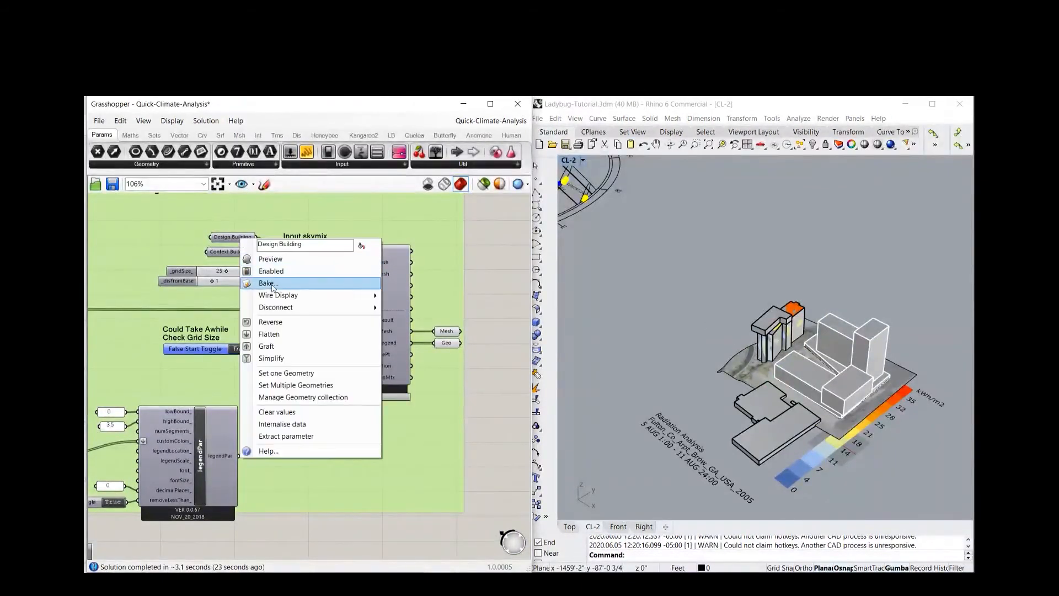
pyautogui.moveTo(274, 311)
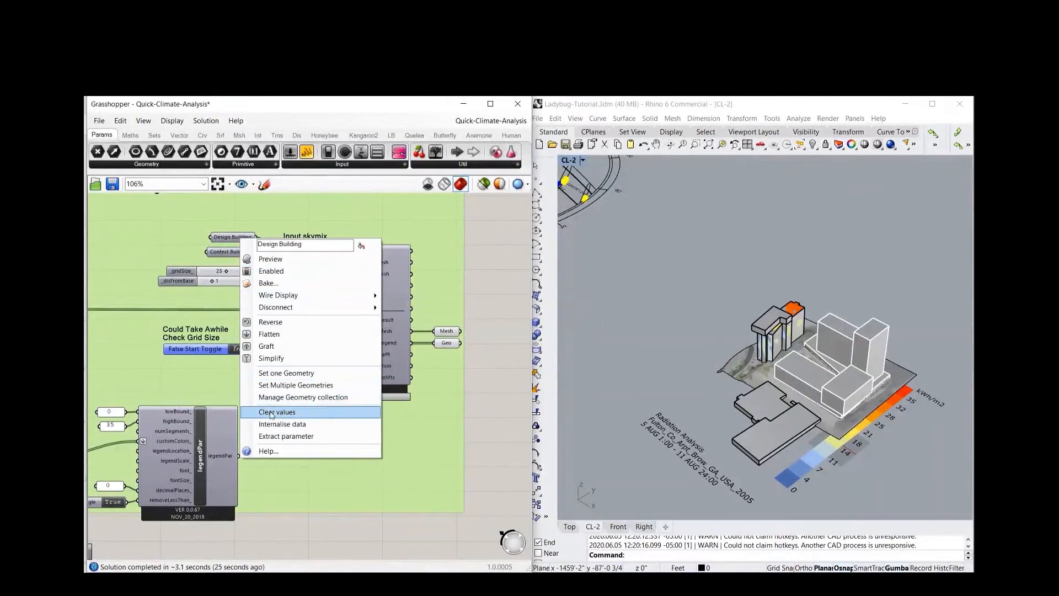
pyautogui.click(273, 413)
pyautogui.rightClick(226, 253)
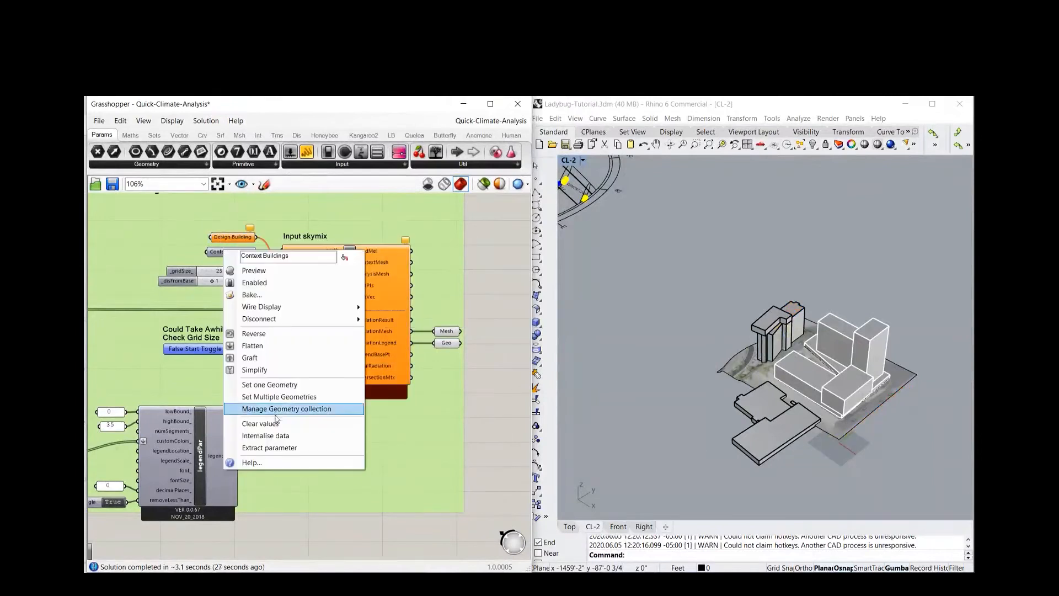
pyautogui.click(259, 425)
# Reference all polysurfaces of the white design building as multiple geometries in the Design Building parameter
pyautogui.click(833, 356)
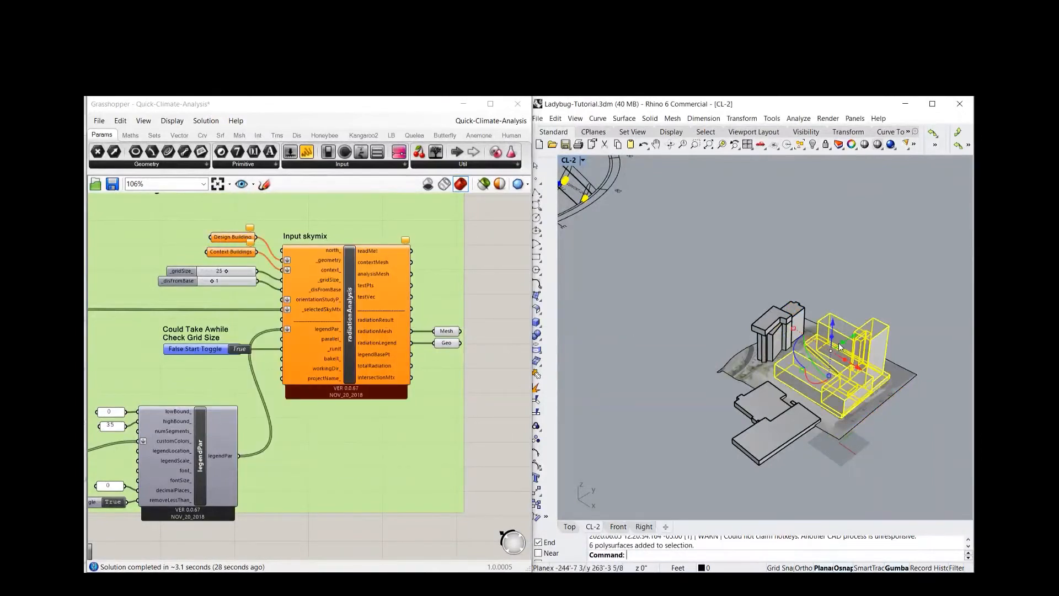
pyautogui.click(276, 321)
pyautogui.rightClick(239, 237)
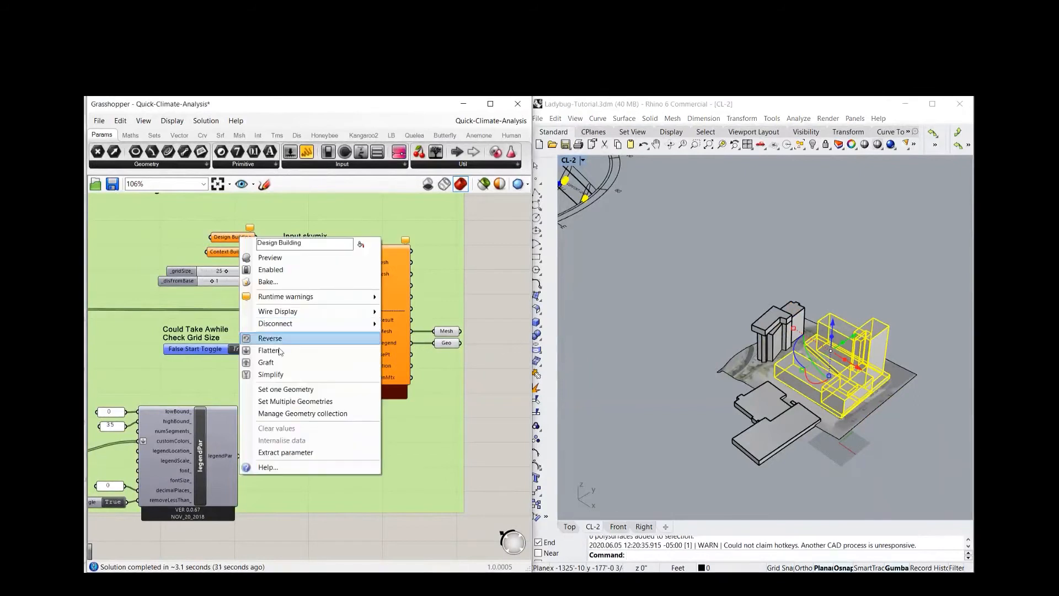
pyautogui.click(295, 406)
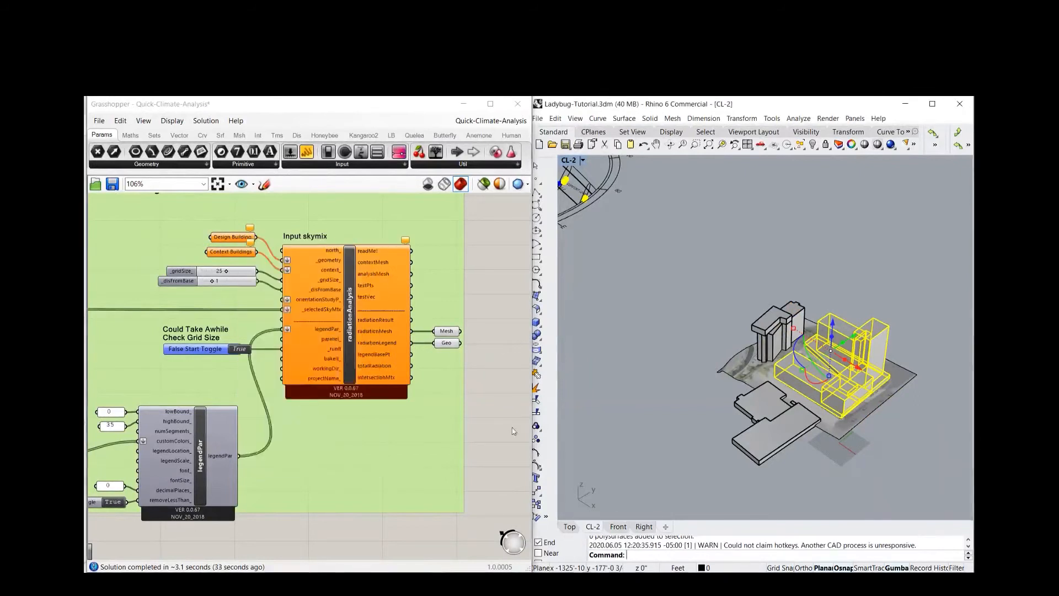
# Reference both surrounding grey building groups together as multiple geometries in the Context Buildings parameter
pyautogui.click(765, 422)
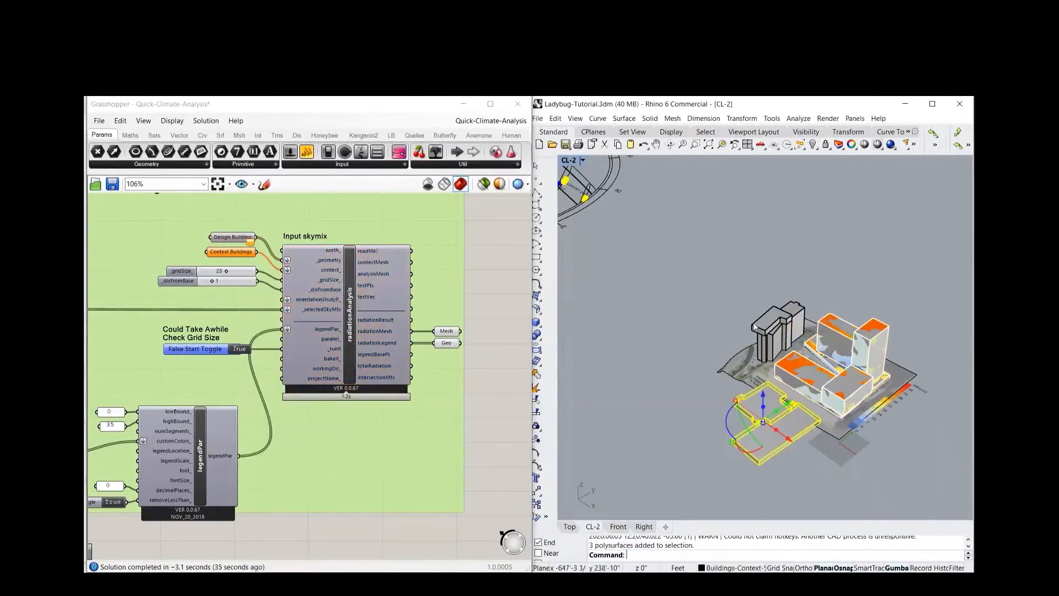
pyautogui.click(765, 325)
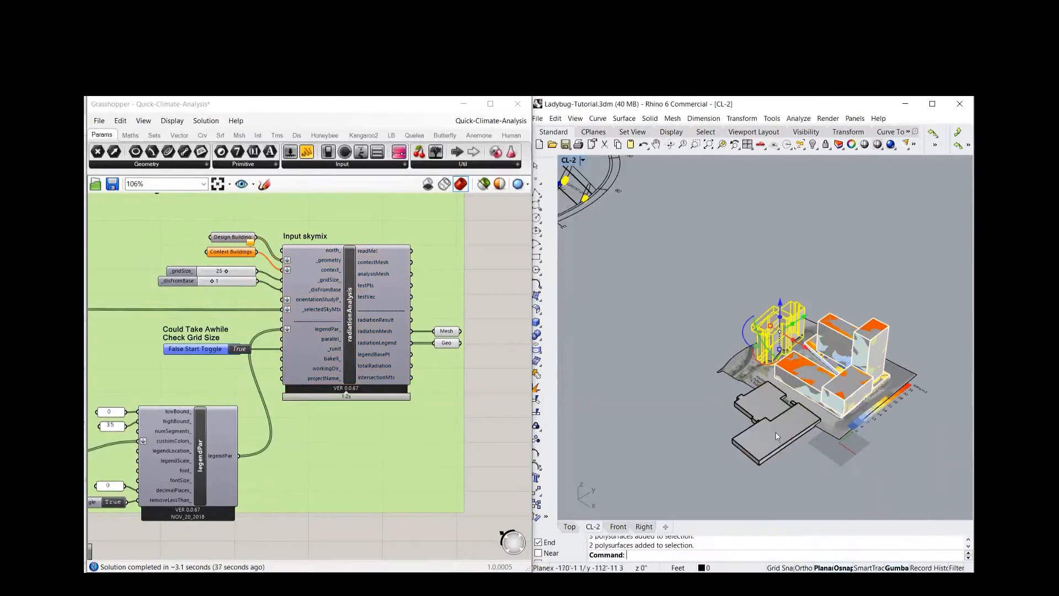
pyautogui.press('Escape')
pyautogui.click(764, 335)
pyautogui.keyDown('shift'); pyautogui.click(760, 405); pyautogui.keyUp('shift')
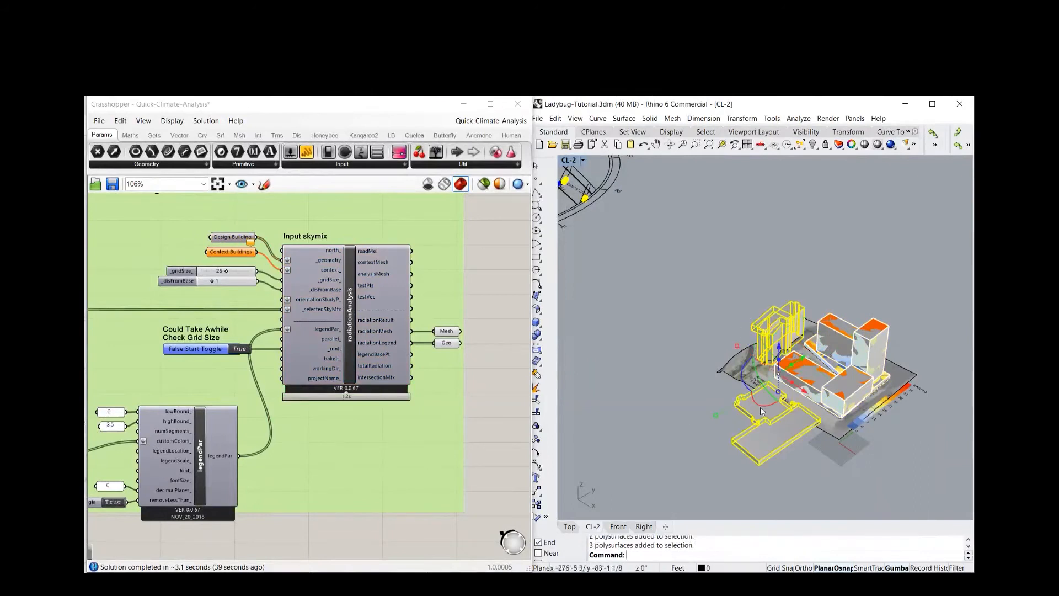
pyautogui.rightClick(242, 253)
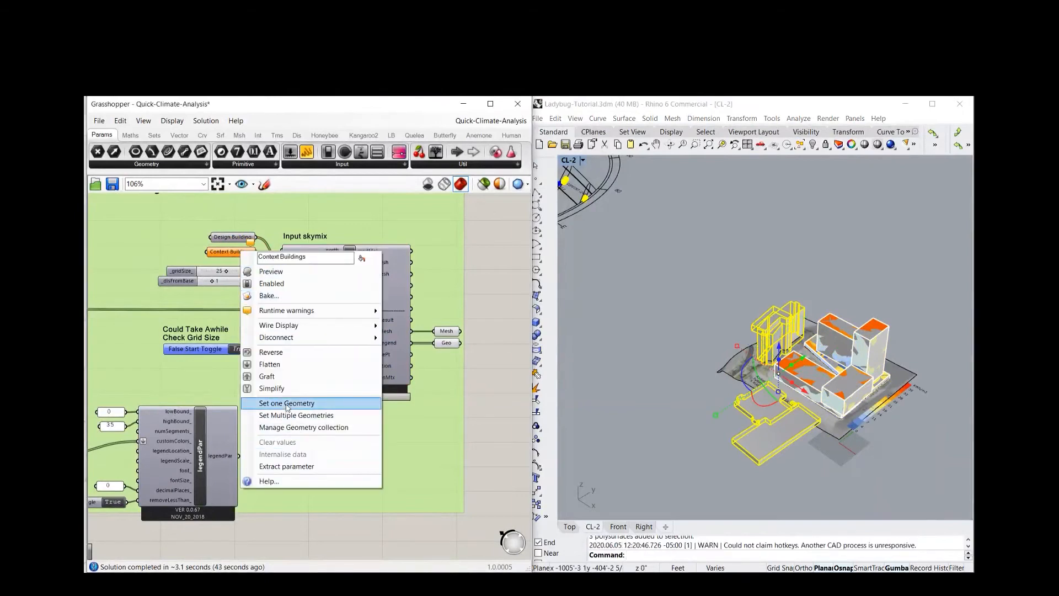
pyautogui.click(298, 416)
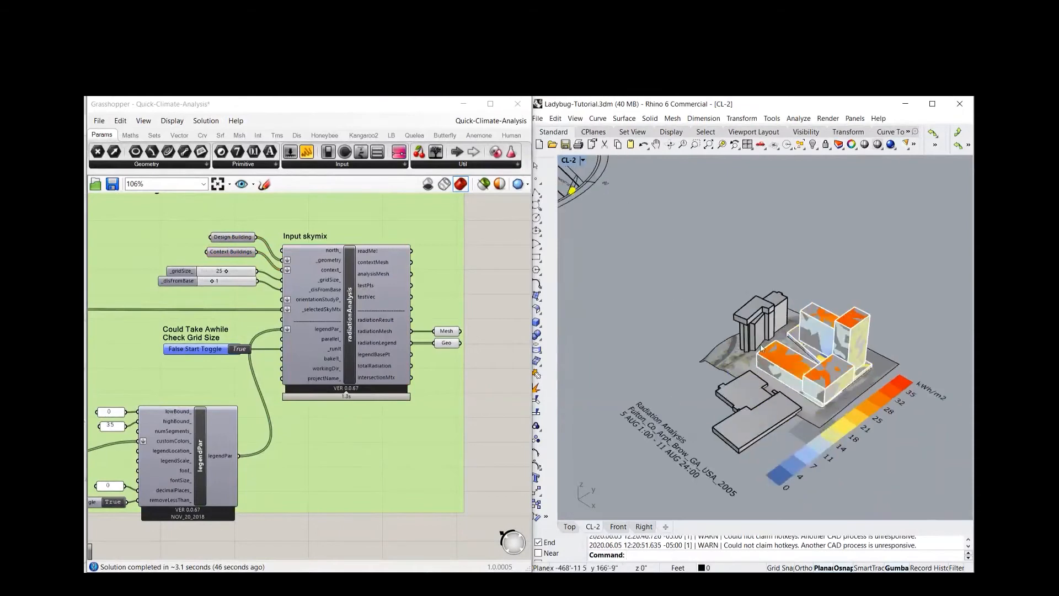
# Hide the original design building polysurfaces in Rhino so only the coloured radiation mesh shows
pyautogui.scroll(2, 761, 348)
pyautogui.click(806, 364)
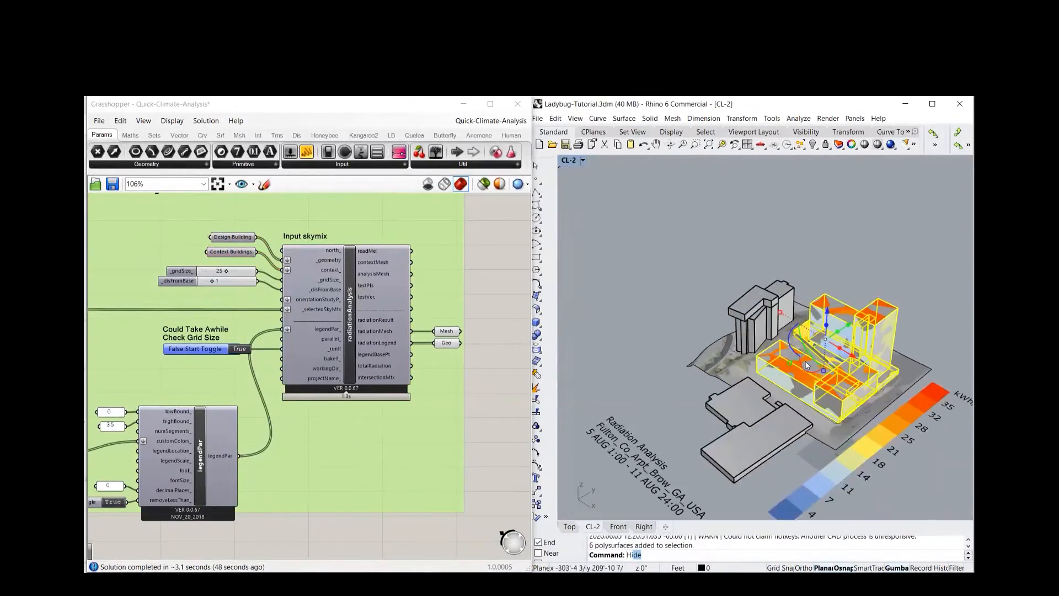
pyautogui.press('Return')
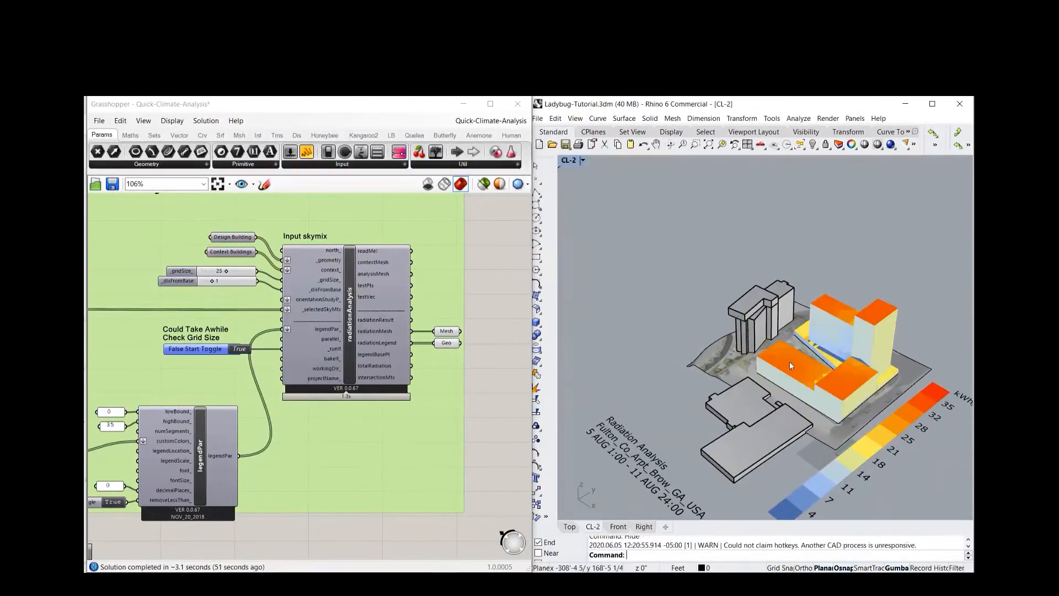
pyautogui.scroll(2, 790, 362)
# Examine the design building's radiation mesh in Rhino and the grid size and distance-from-base inputs of the radiationAnalysis component
pyautogui.scroll(-4, 415, 310)
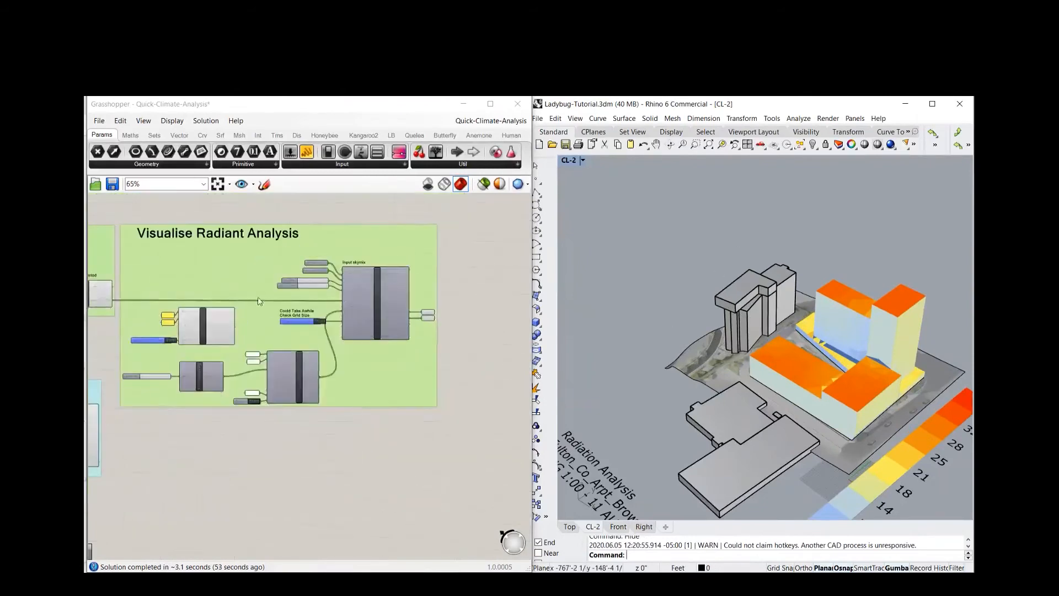
pyautogui.scroll(5, 297, 303)
pyautogui.scroll(2, 255, 290)
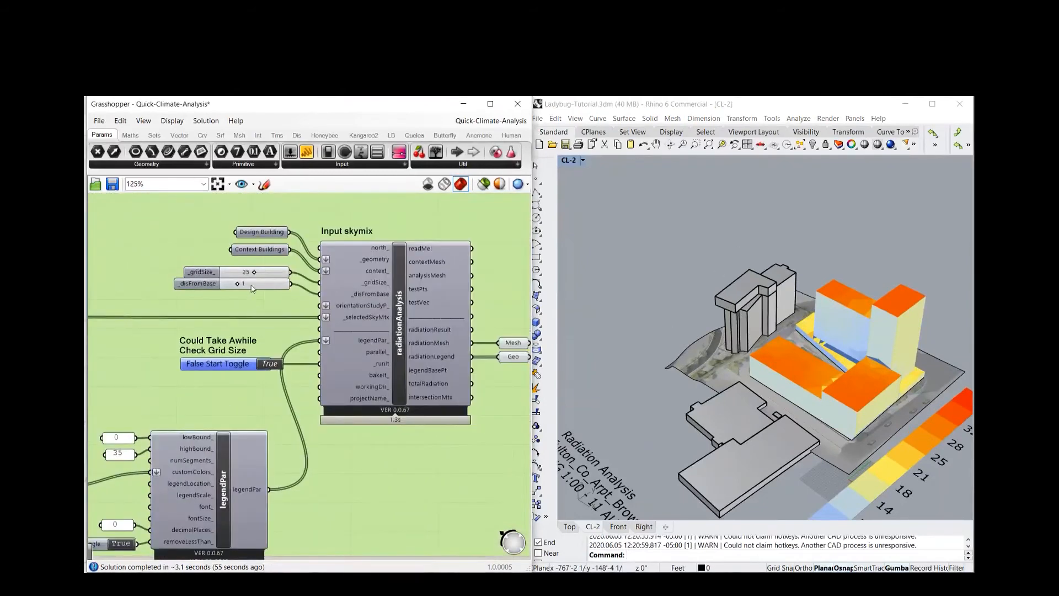
pyautogui.moveTo(256, 291); pyautogui.dragTo(197, 308, button='right')
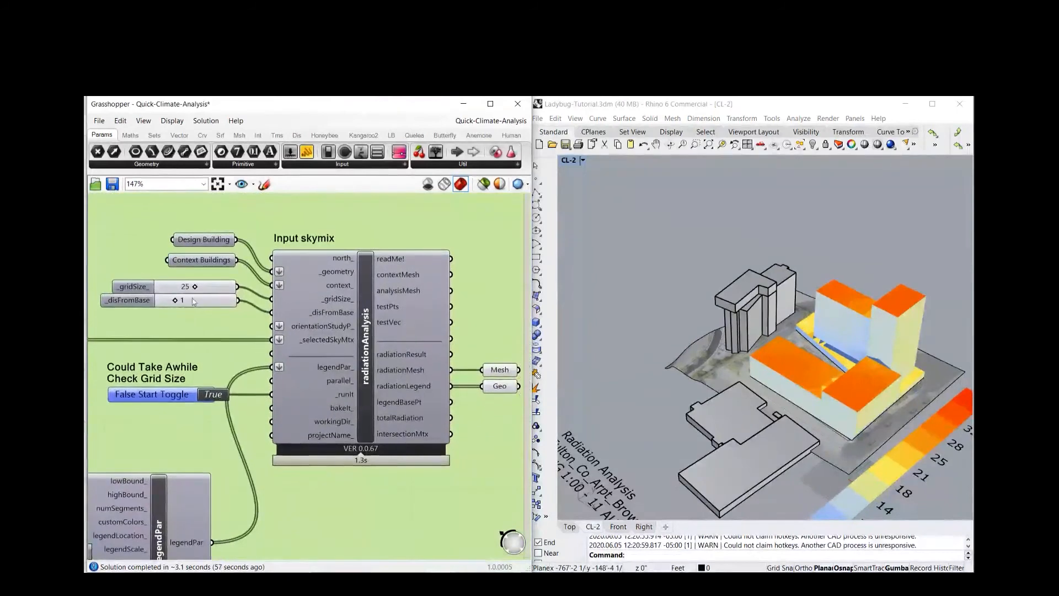
pyautogui.scroll(-6, 856, 338)
pyautogui.scroll(5, 679, 226)
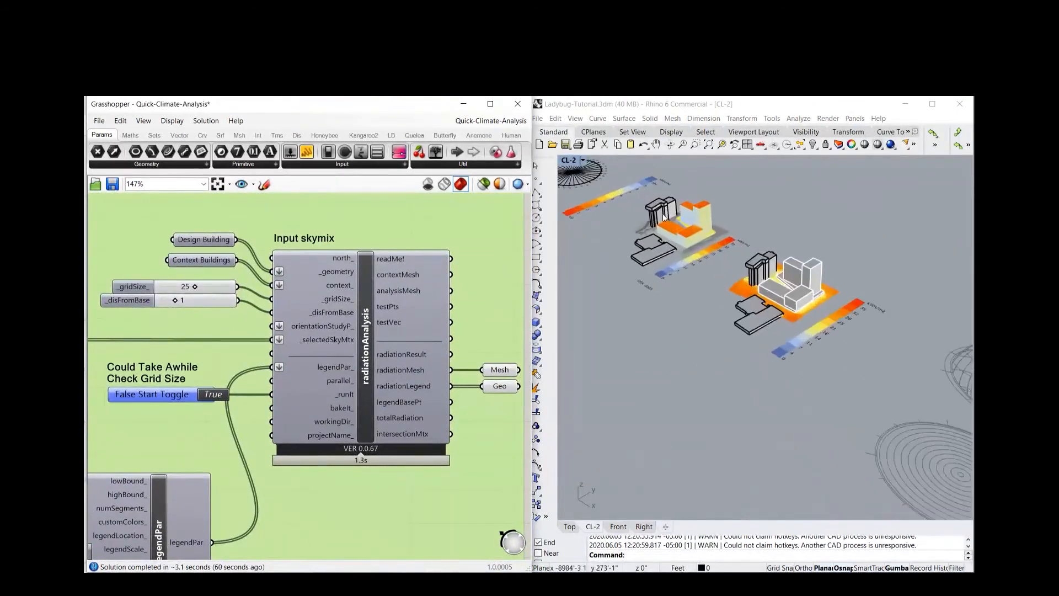
pyautogui.scroll(-6, 684, 250)
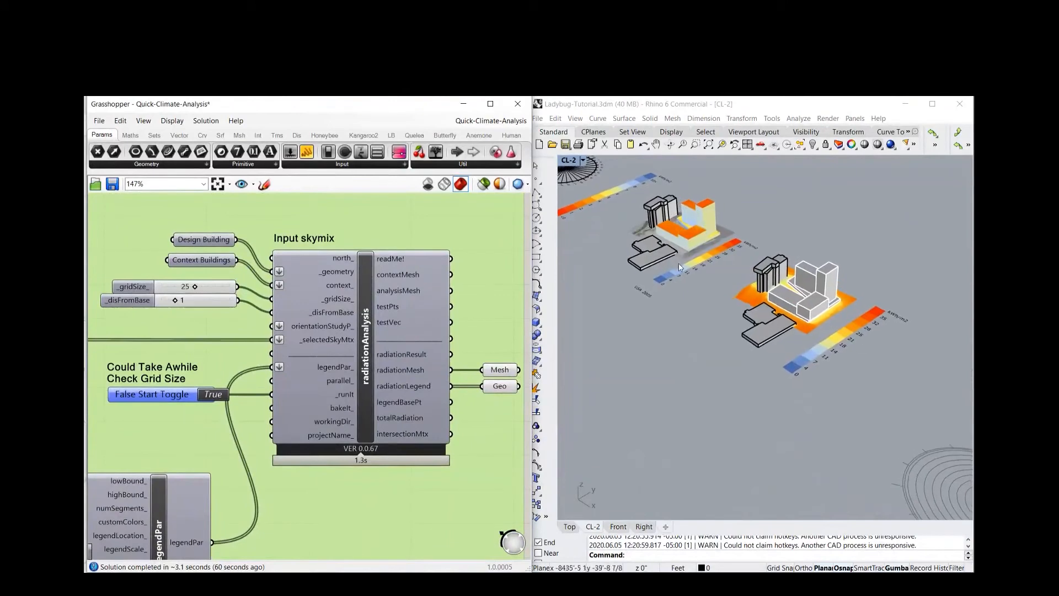
pyautogui.scroll(6, 614, 247)
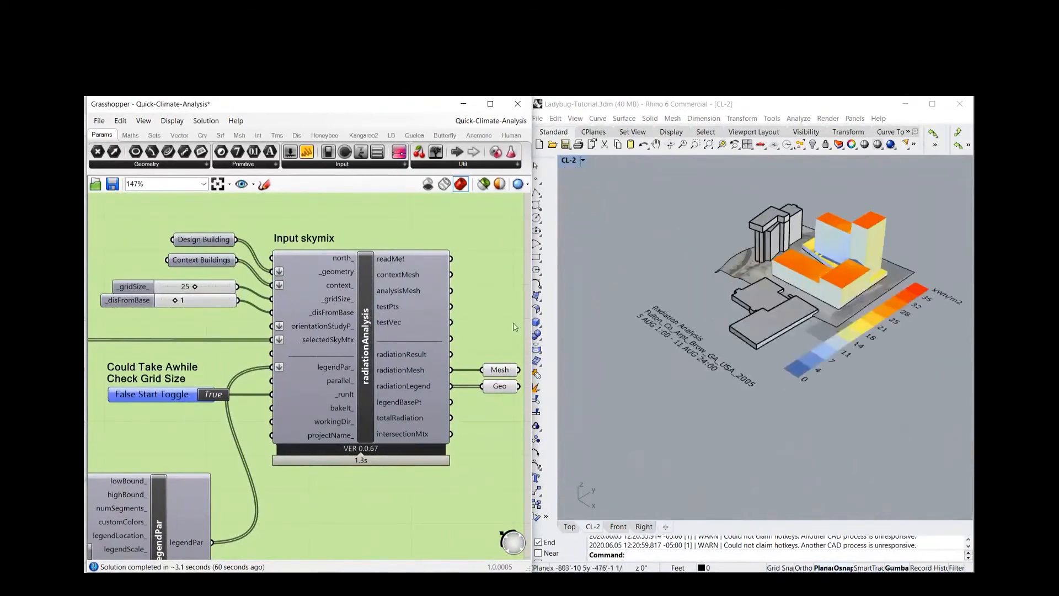
# Look through the Radiant Rose group, from its legend parameters to the radiationRose component's inputs
pyautogui.scroll(-2, 810, 327)
pyautogui.scroll(-5, 276, 263)
pyautogui.moveTo(416, 400); pyautogui.dragTo(480, 407, button='right')
pyautogui.moveTo(260, 428); pyautogui.dragTo(423, 433, button='right')
pyautogui.moveTo(124, 364); pyautogui.dragTo(171, 275, button='right')
pyautogui.scroll(3, 240, 345)
pyautogui.scroll(-2, 232, 333)
pyautogui.scroll(3, 220, 442)
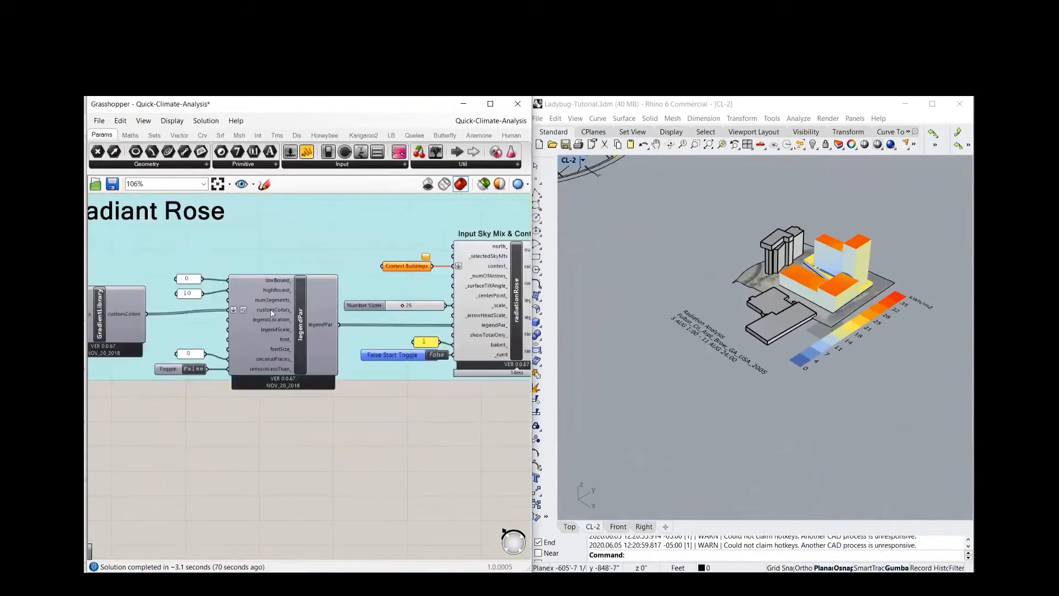
pyautogui.moveTo(340, 449); pyautogui.dragTo(257, 485, button='right')
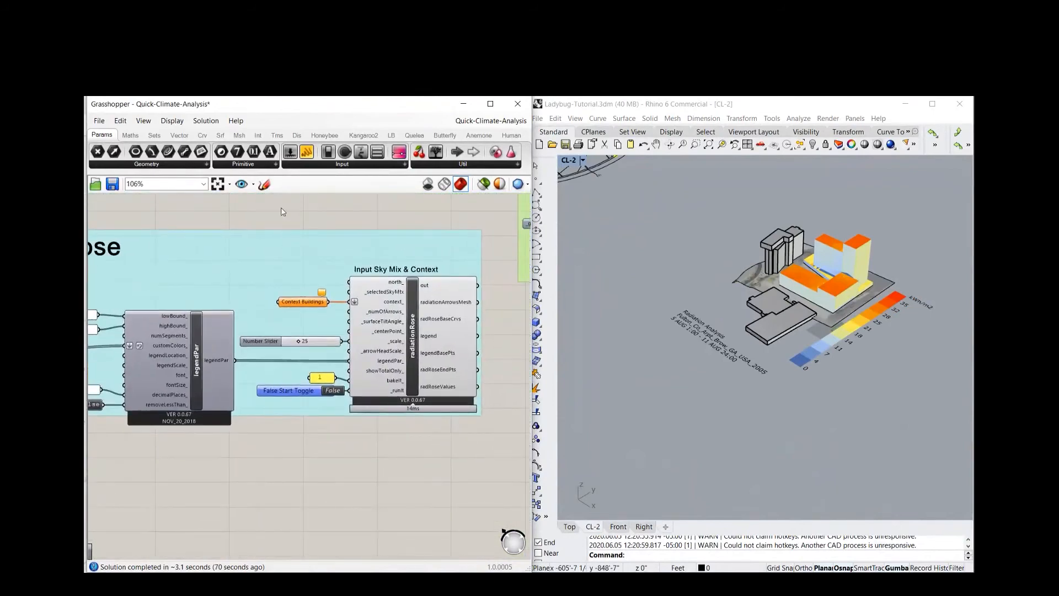
pyautogui.moveTo(261, 226); pyautogui.dragTo(199, 261, button='right')
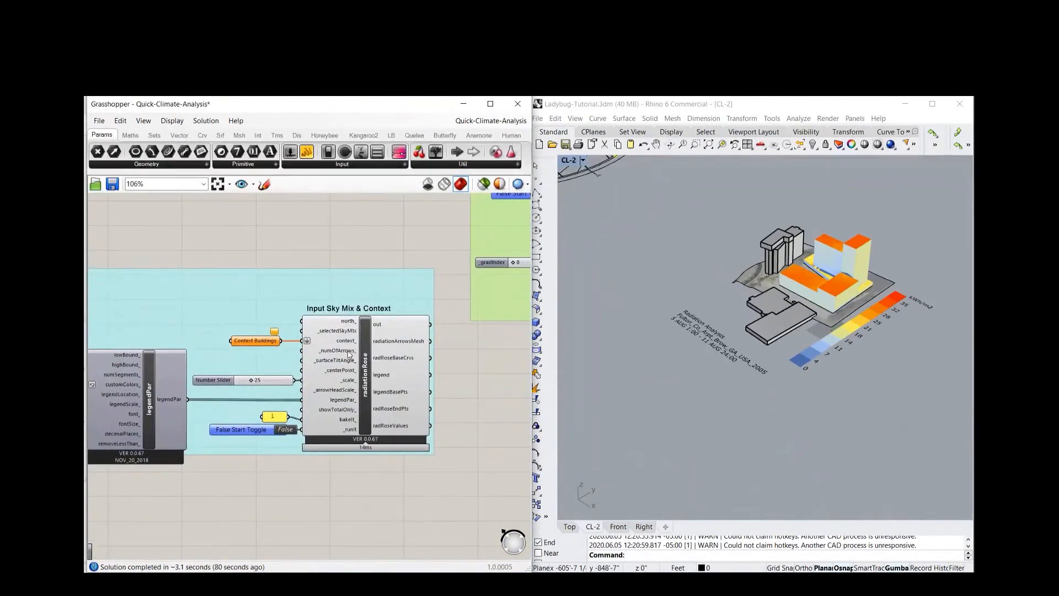
# Connect the selectedSkyMtx output of the selectSkyMtx component to the _selectedSkyMtx input of radiationRose
pyautogui.scroll(-4, 389, 341)
pyautogui.moveTo(338, 287); pyautogui.dragTo(314, 296, button='right')
pyautogui.scroll(4, 390, 254)
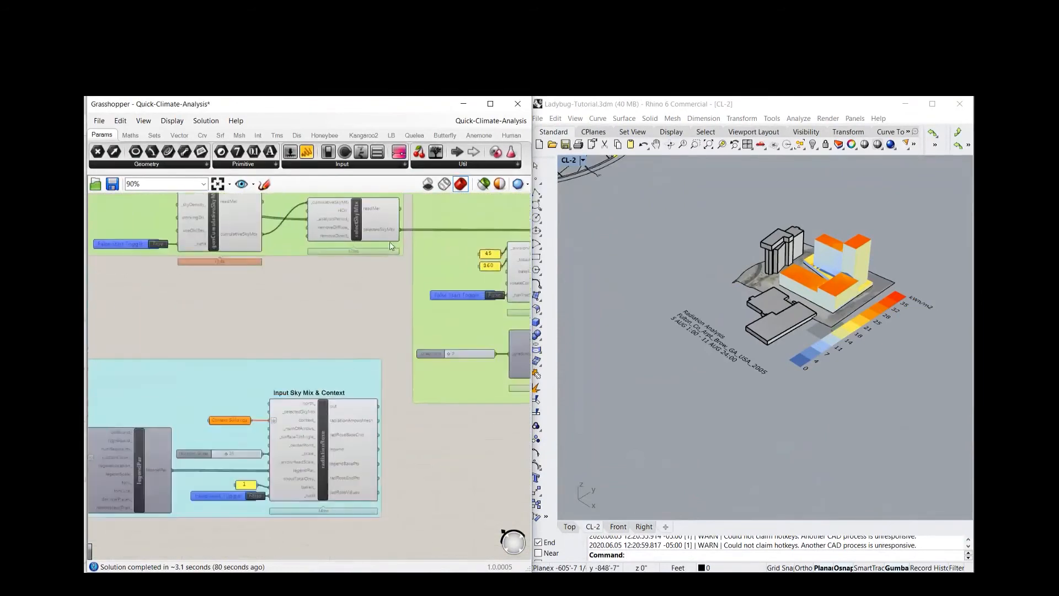
pyautogui.moveTo(389, 276); pyautogui.dragTo(340, 291, button='right')
pyautogui.moveTo(281, 326); pyautogui.dragTo(285, 313, button='right')
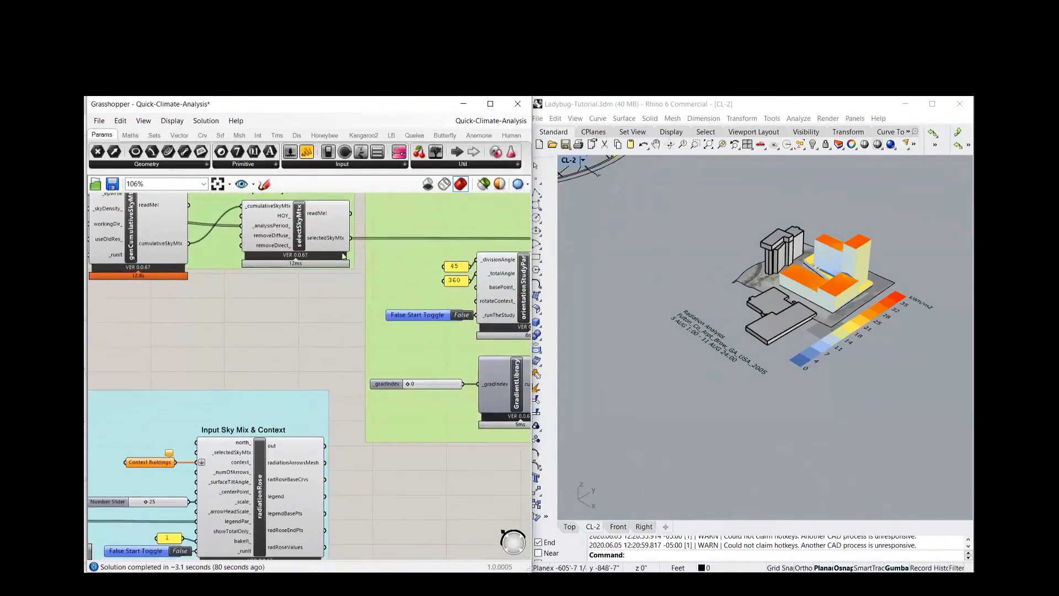
pyautogui.moveTo(348, 243); pyautogui.dragTo(197, 452)
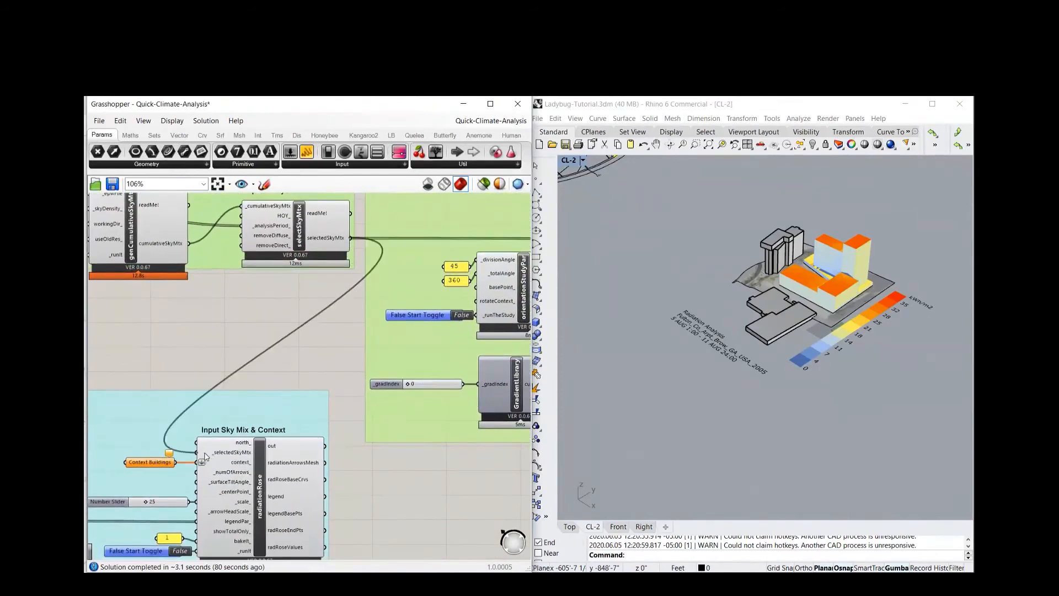
pyautogui.moveTo(291, 372); pyautogui.dragTo(328, 330, button='right')
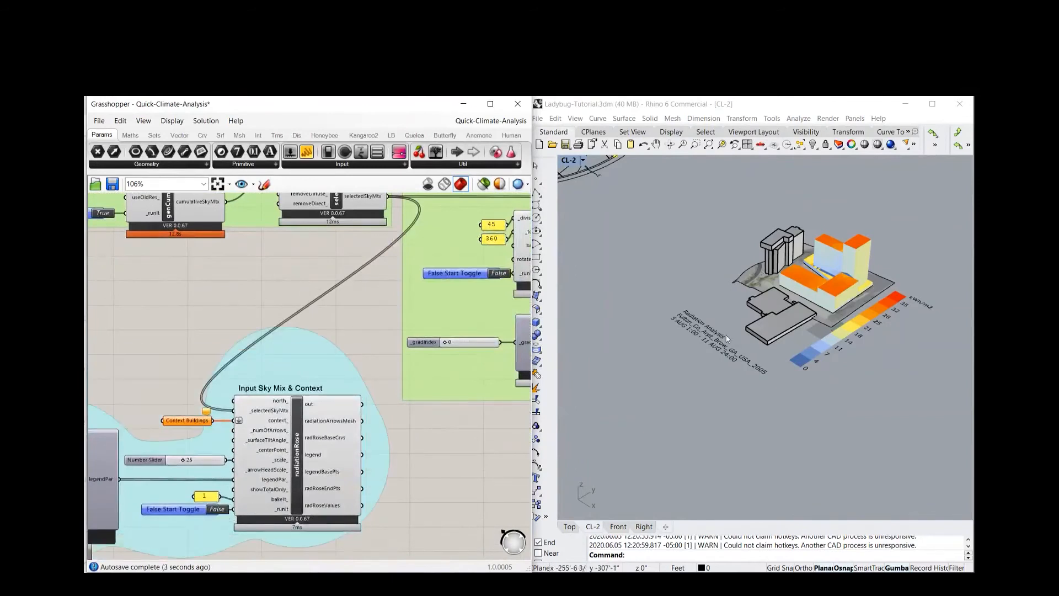
pyautogui.click(299, 371)
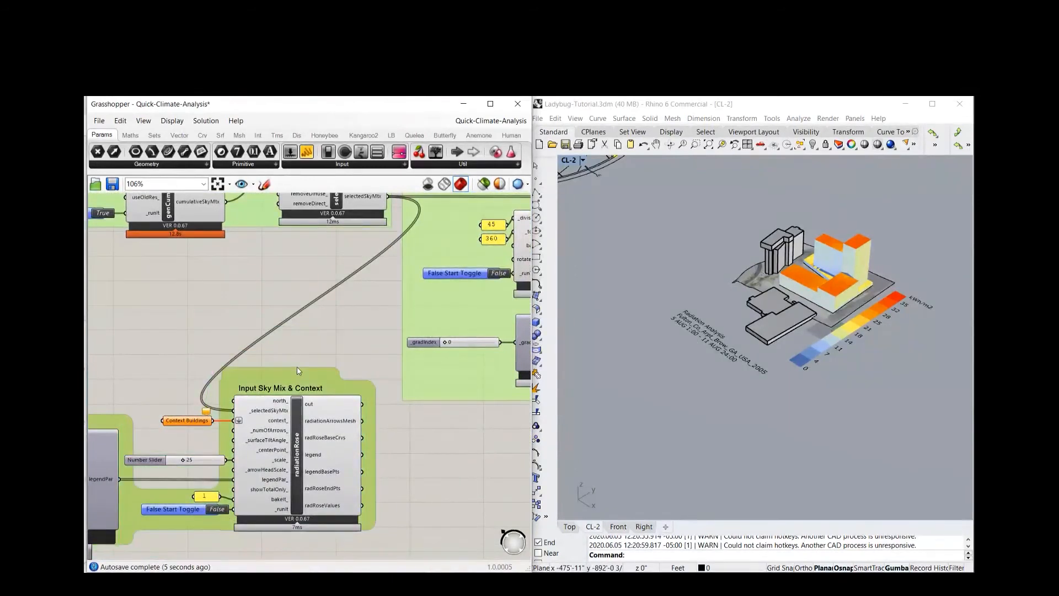
# Set the False Start Toggle of radiationRose to True and inspect the radiation roses generated beside the site
pyautogui.scroll(3, 241, 456)
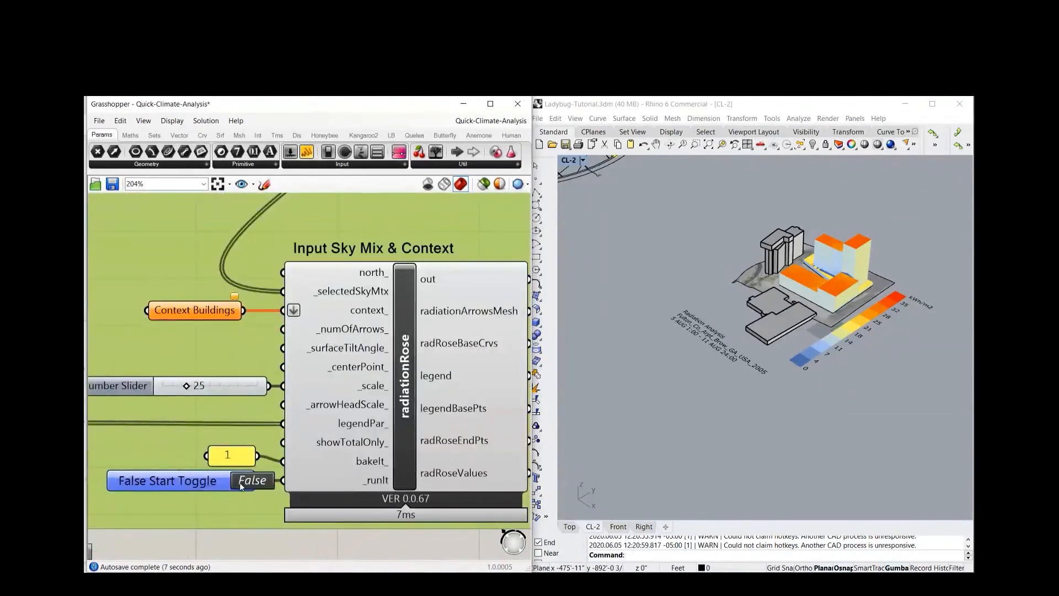
pyautogui.scroll(-6, 668, 375)
pyautogui.moveTo(751, 435)
pyautogui.mouseDown(button='right')
pyautogui.moveTo(809, 448)
pyautogui.moveTo(776, 455)
pyautogui.moveTo(749, 416)
pyautogui.moveTo(744, 430)
pyautogui.mouseUp(button='right')
pyautogui.scroll(8, 767, 446)
pyautogui.scroll(6, 733, 338)
pyautogui.moveTo(730, 335); pyautogui.dragTo(615, 291, button='right')
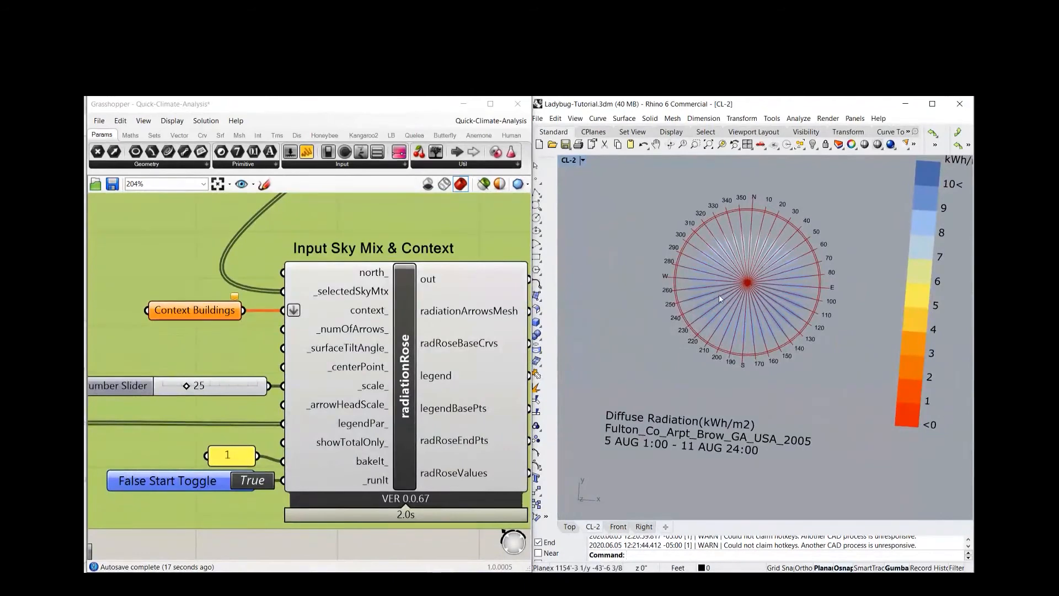
pyautogui.scroll(-2, 727, 312)
pyautogui.keyDown('shift'); pyautogui.moveTo(703, 330); pyautogui.dragTo(843, 342, button='right'); pyautogui.keyUp('shift')
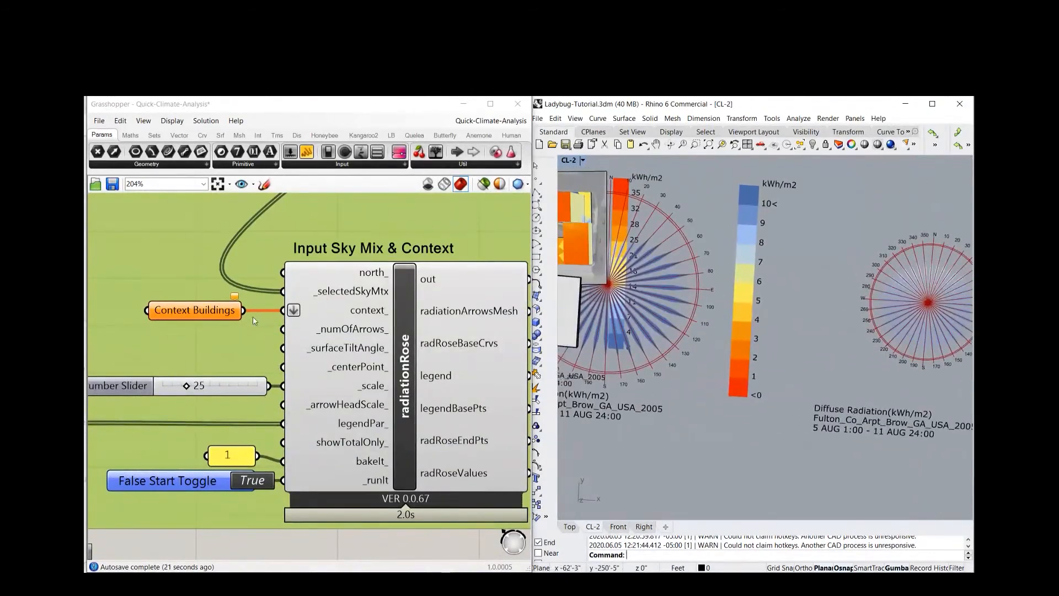
# Reference the grey surrounding building groups as multiple geometries in the Context Buildings parameter feeding radiationRose
pyautogui.scroll(-8, 656, 300)
pyautogui.moveTo(698, 293); pyautogui.dragTo(643, 249, button='right')
pyautogui.scroll(7, 640, 210)
pyautogui.click(643, 196)
pyautogui.keyDown('shift'); pyautogui.click(671, 268); pyautogui.keyUp('shift')
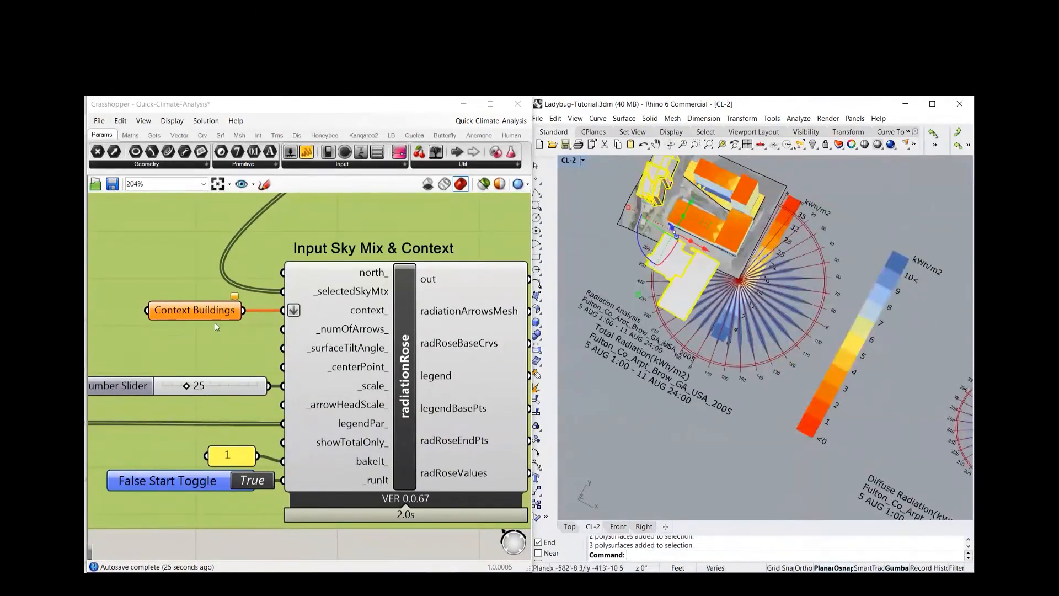
pyautogui.rightClick(205, 311)
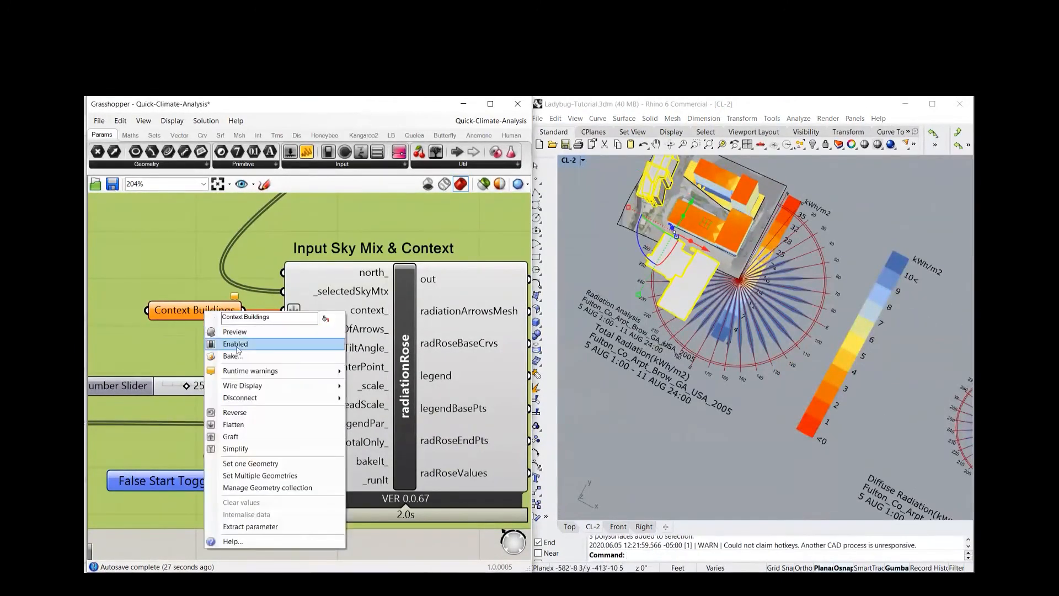
pyautogui.click(278, 478)
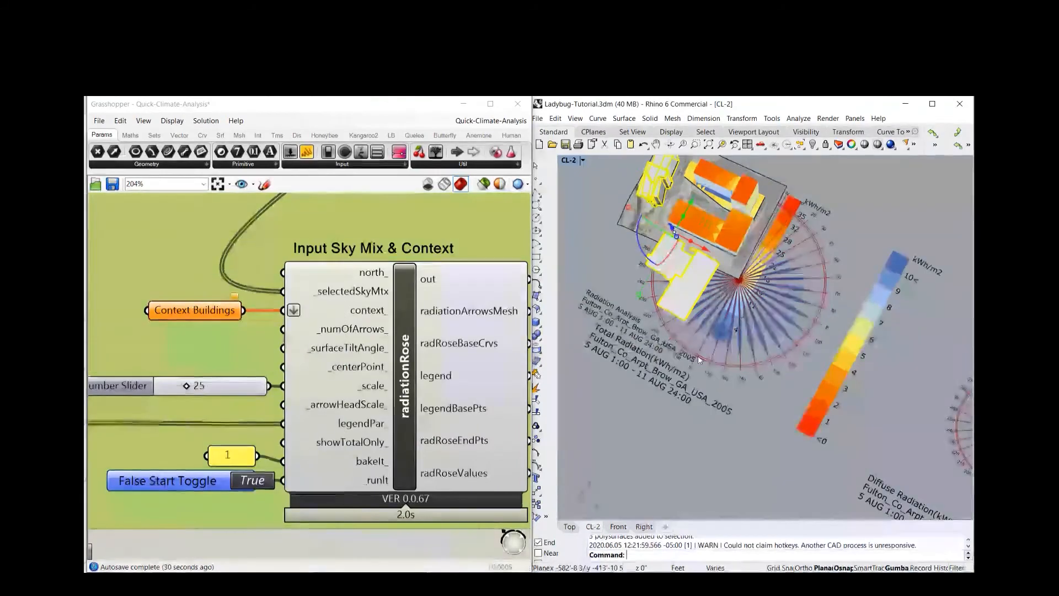
# Deselect the context buildings and examine the recalculated radiation roses alongside the row of other analysis results in Rhino
pyautogui.scroll(-8, 669, 306)
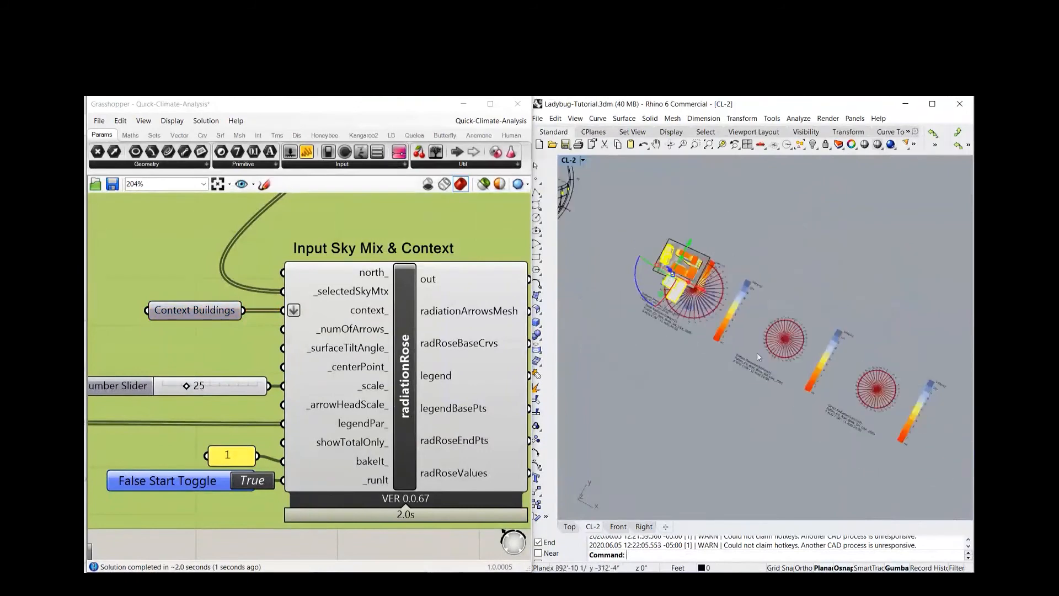
pyautogui.moveTo(795, 330); pyautogui.dragTo(799, 301, button='right')
pyautogui.click(799, 303)
pyautogui.scroll(6, 786, 343)
pyautogui.moveTo(679, 352); pyautogui.dragTo(816, 252, button='right')
pyautogui.scroll(-3, 716, 425)
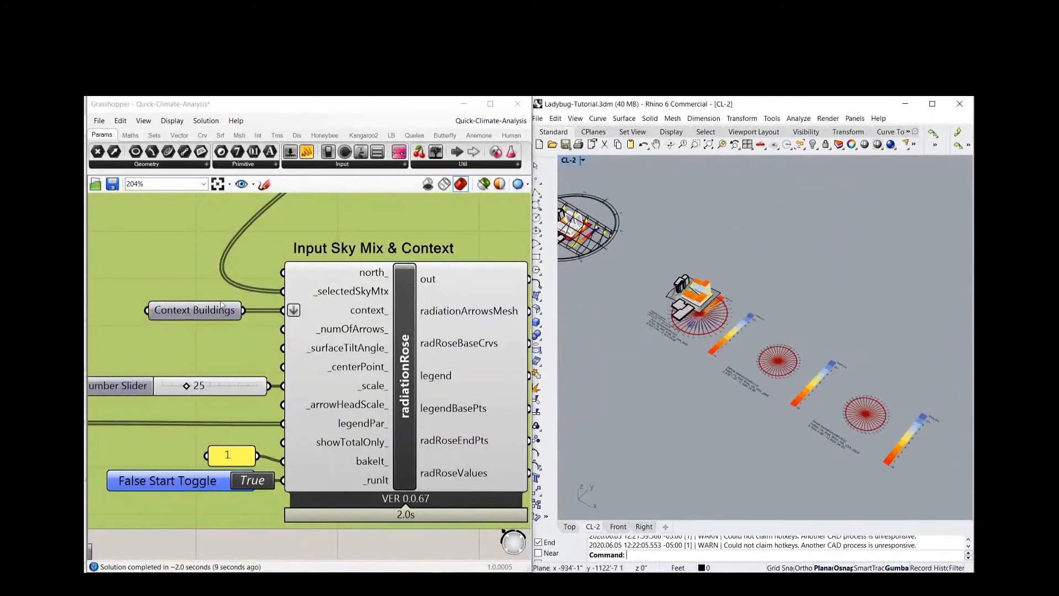
pyautogui.scroll(-8, 331, 343)
pyautogui.click(361, 382)
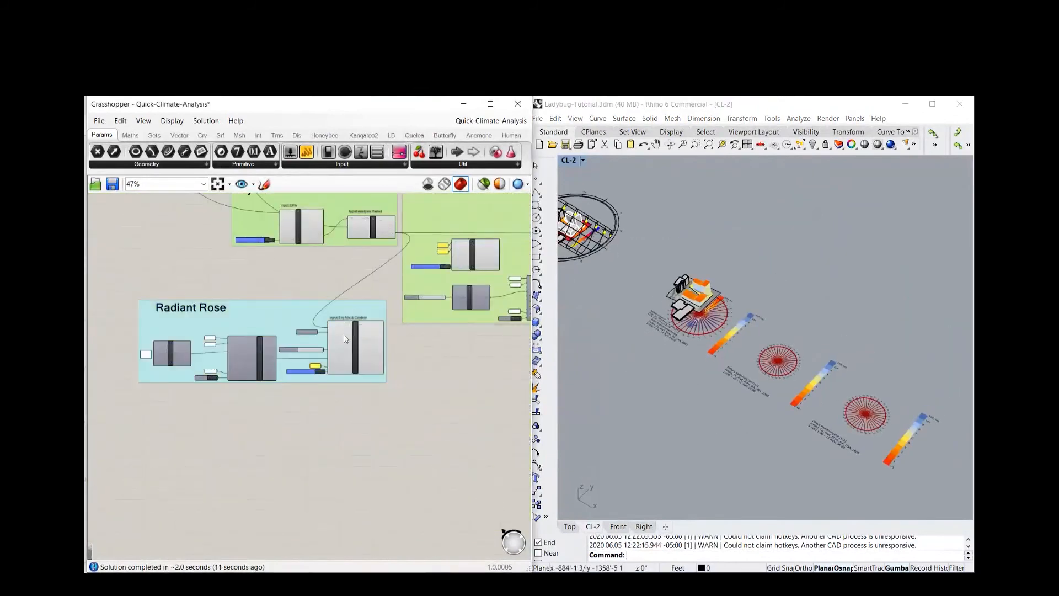
pyautogui.scroll(3, 349, 337)
pyautogui.scroll(-2, 788, 287)
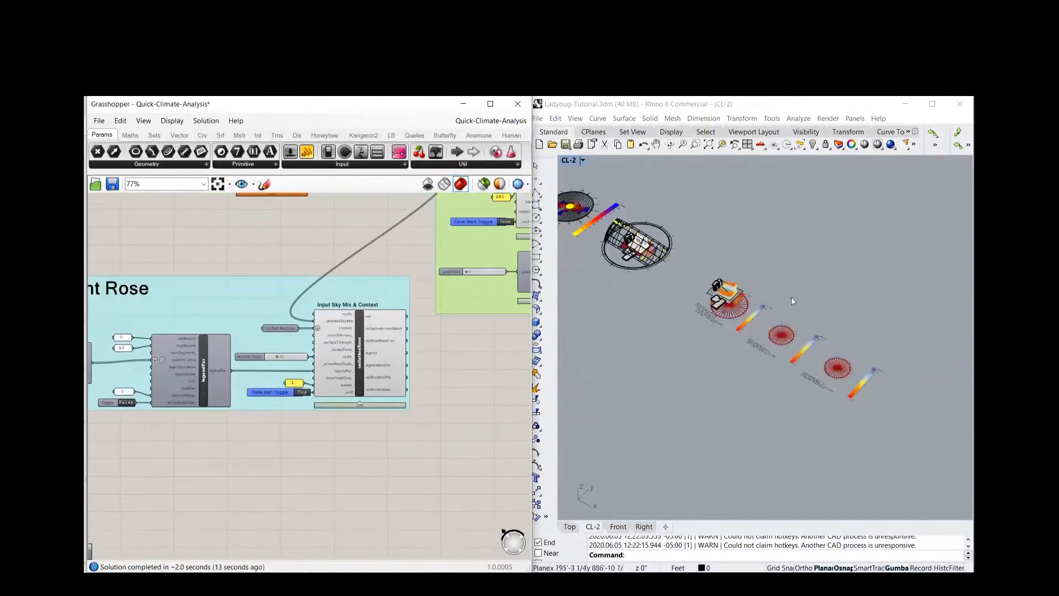
pyautogui.scroll(-3, 801, 301)
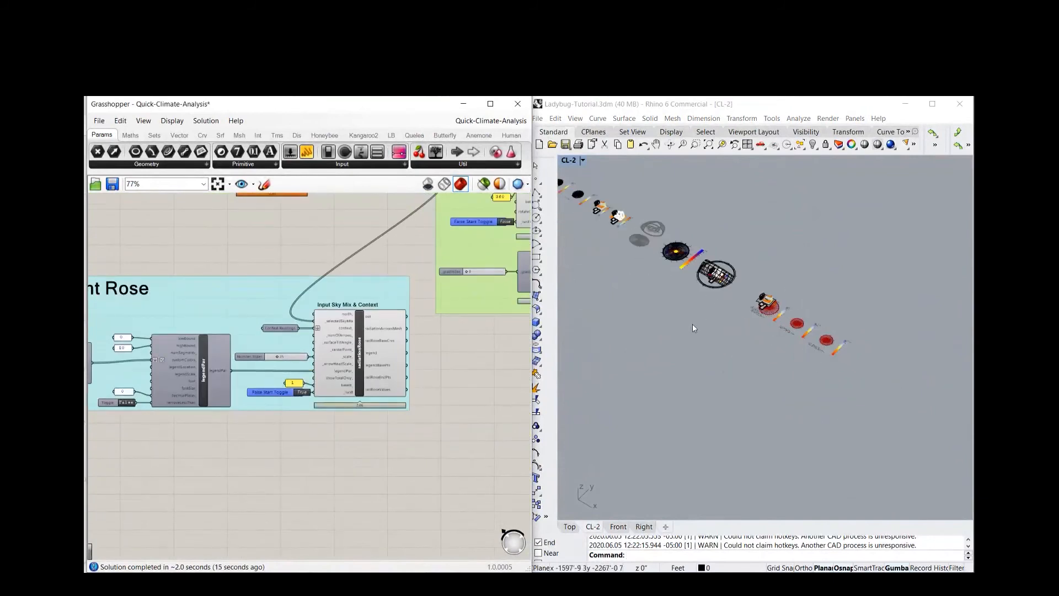
pyautogui.keyDown('shift'); pyautogui.moveTo(732, 365); pyautogui.dragTo(782, 380, button='right'); pyautogui.keyUp('shift')
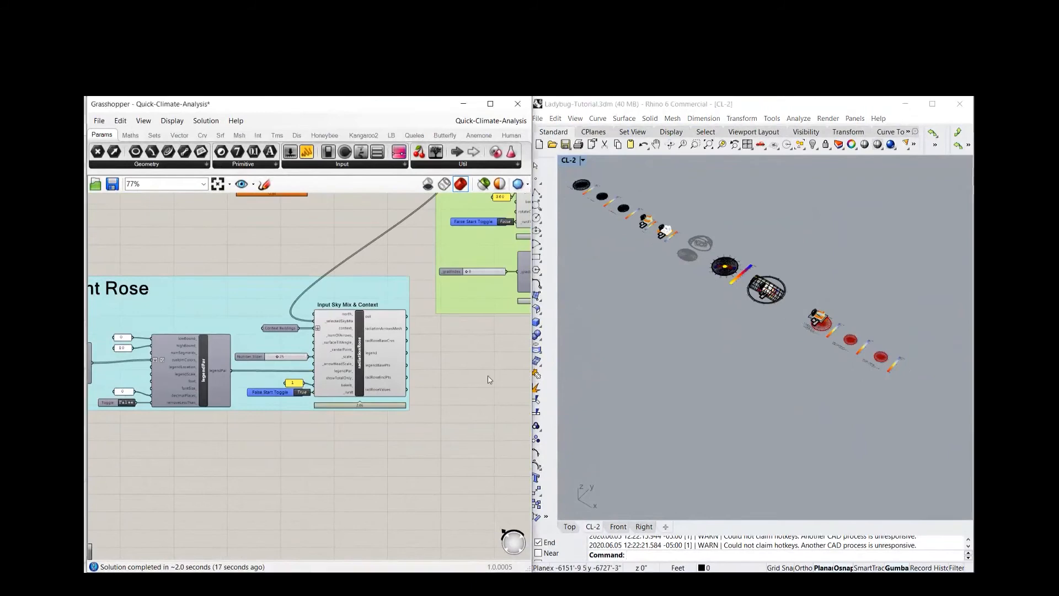
# Review the complete Grasshopper definition, including the wind rose, weather data import, UTCI and radiation groups
pyautogui.scroll(-5, 412, 408)
pyautogui.scroll(-3, 227, 289)
pyautogui.moveTo(182, 285); pyautogui.dragTo(212, 442, button='right')
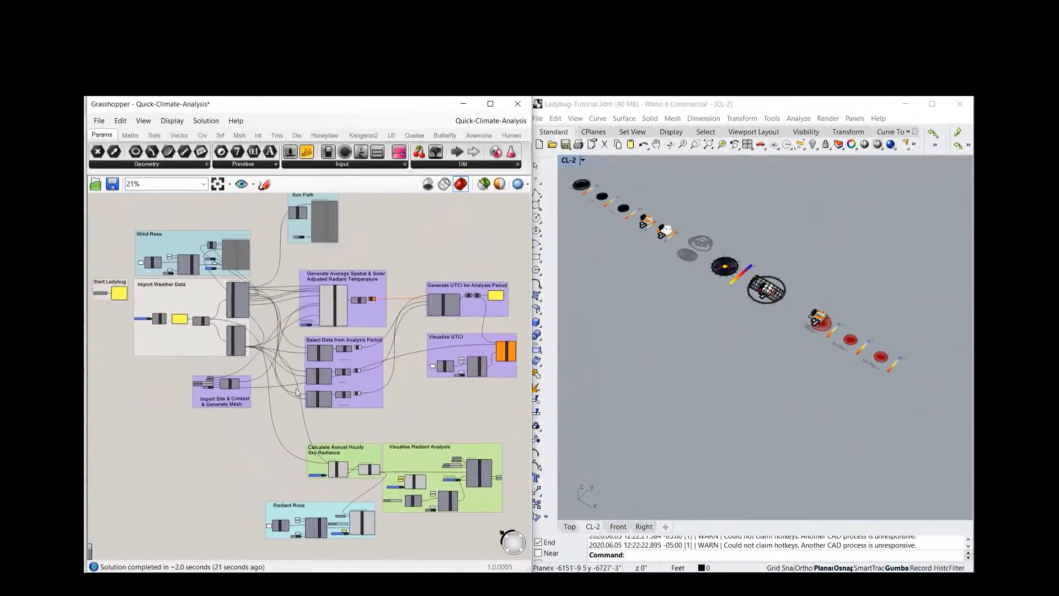
pyautogui.scroll(-1, 402, 238)
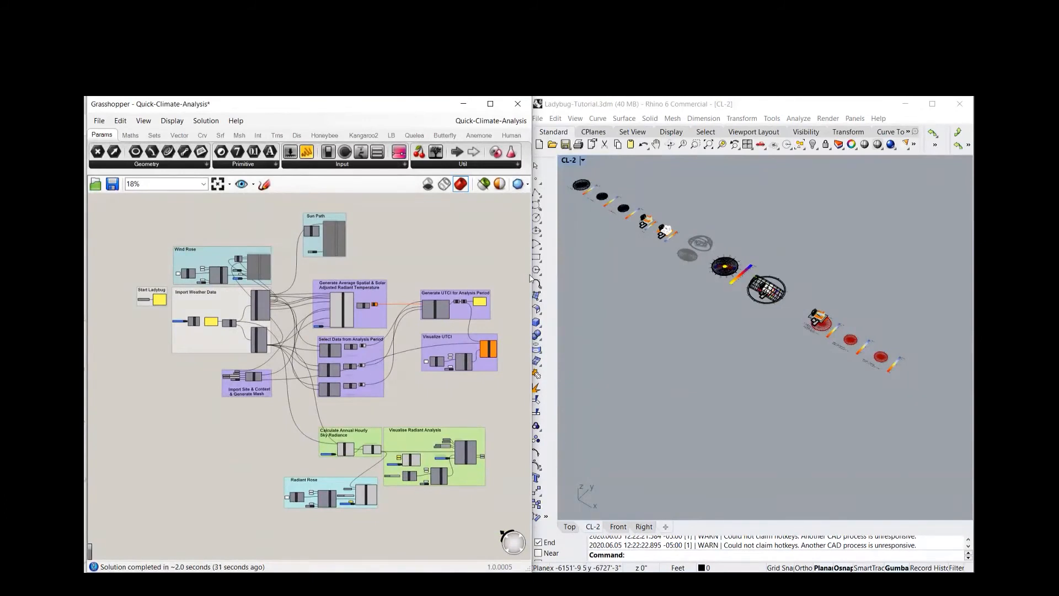
pyautogui.scroll(3, 228, 286)
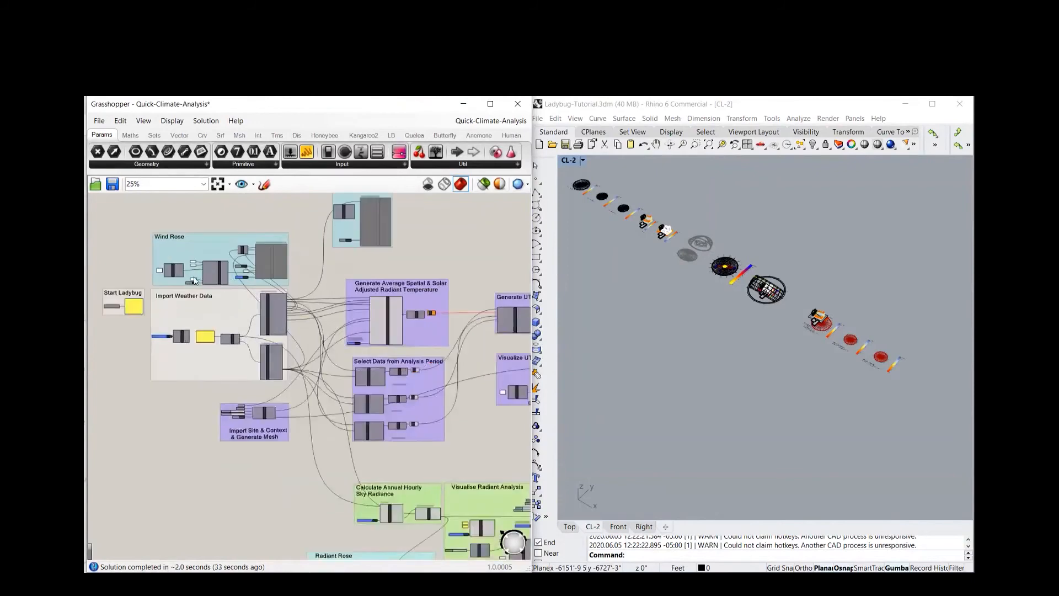
pyautogui.scroll(3, 238, 269)
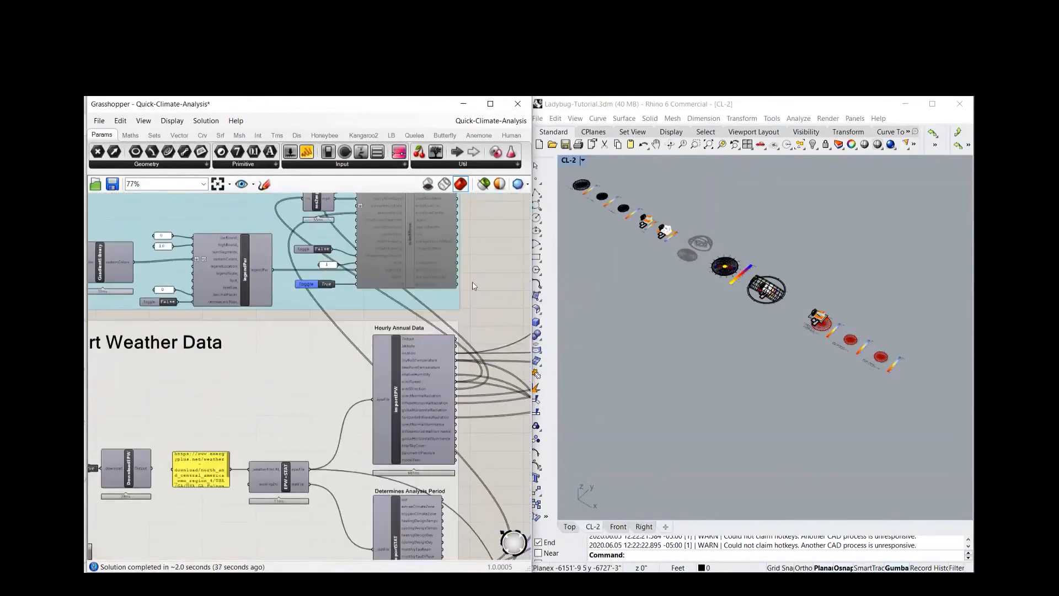
pyautogui.scroll(-3, 473, 285)
pyautogui.moveTo(485, 284); pyautogui.dragTo(368, 278, button='right')
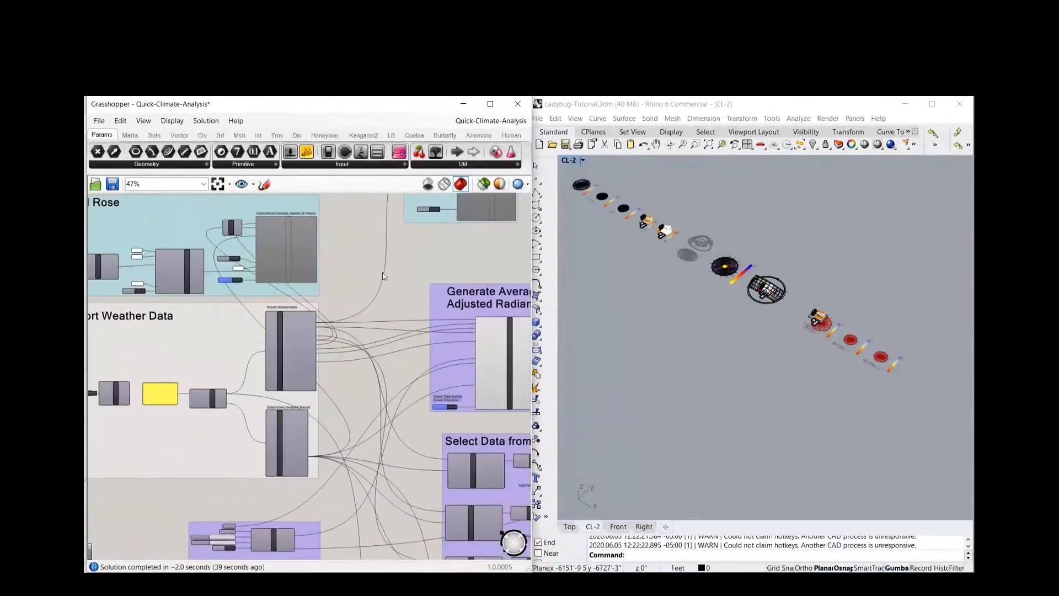
pyautogui.scroll(-4, 369, 278)
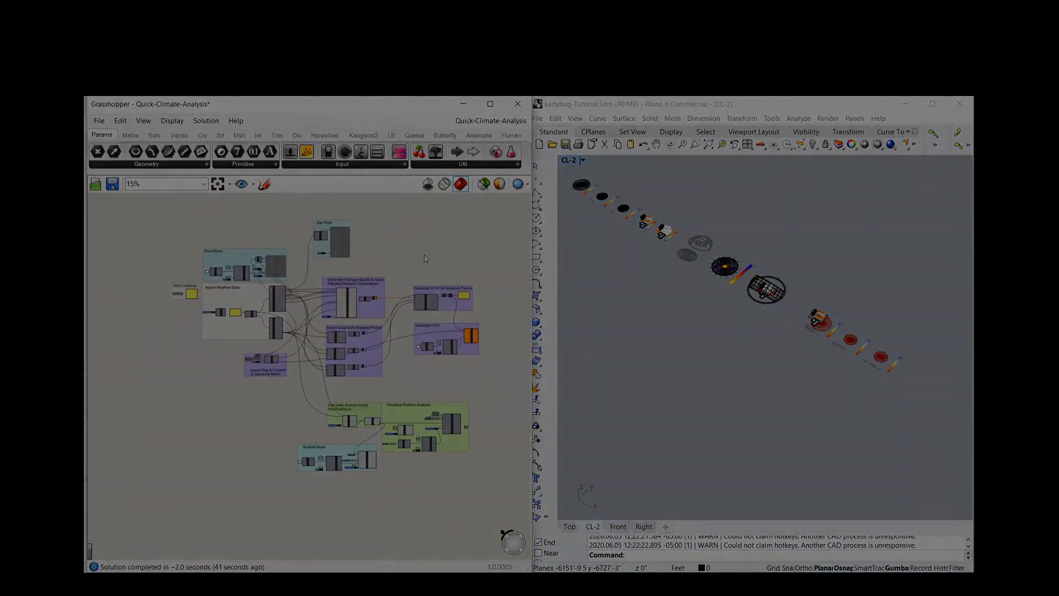